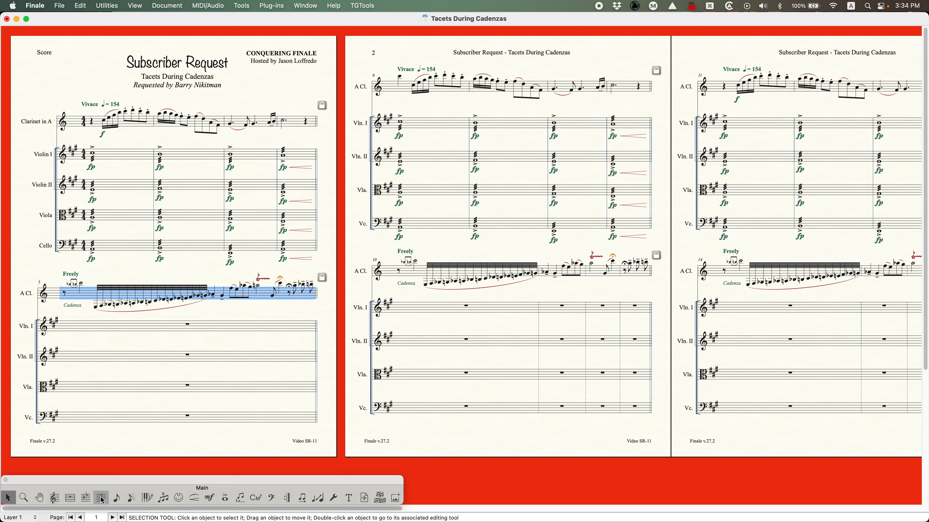
- Inspect the time signature settings of the cadenza in measure 5, including the separate display time signature
{"action": "left_click", "coordinate": [102, 499]}
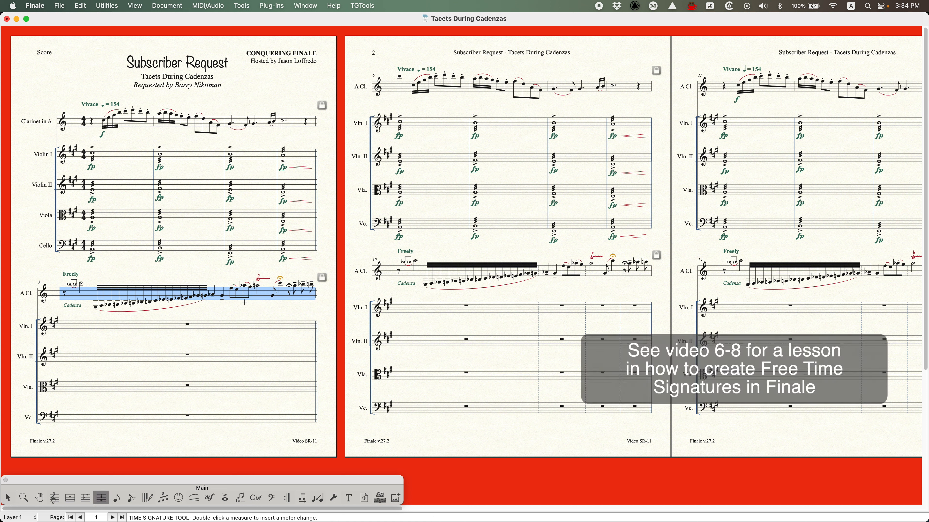
{"action": "double_click", "coordinate": [225, 293]}
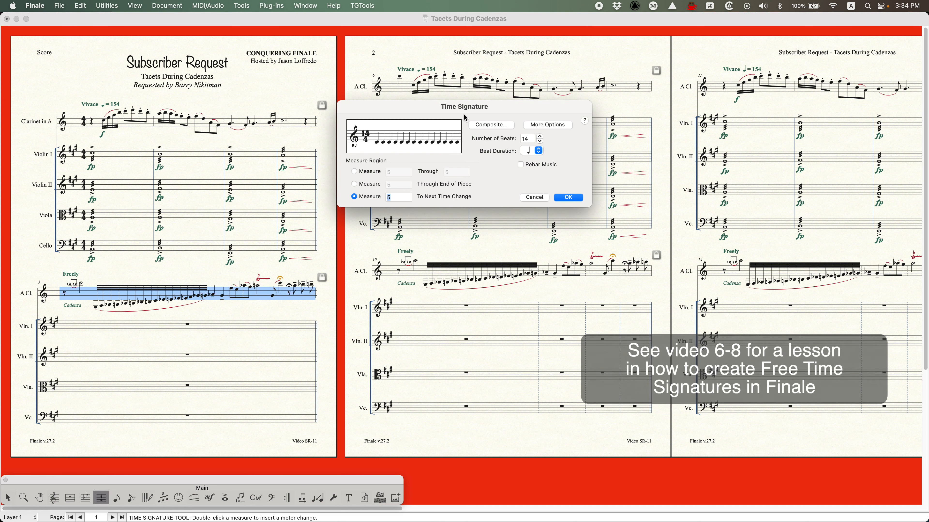
{"action": "left_click_drag", "start_coordinate": [425, 111], "coordinate": [436, 118]}
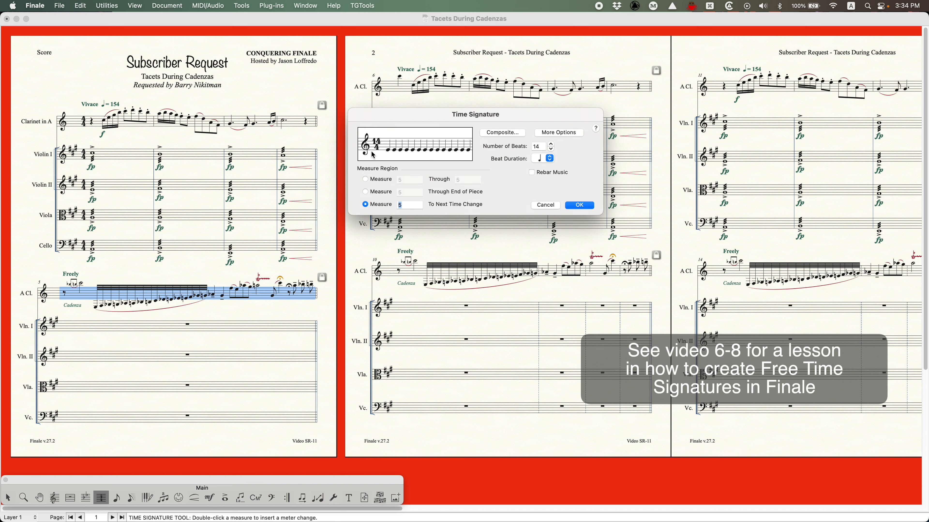
{"action": "left_click", "coordinate": [574, 137]}
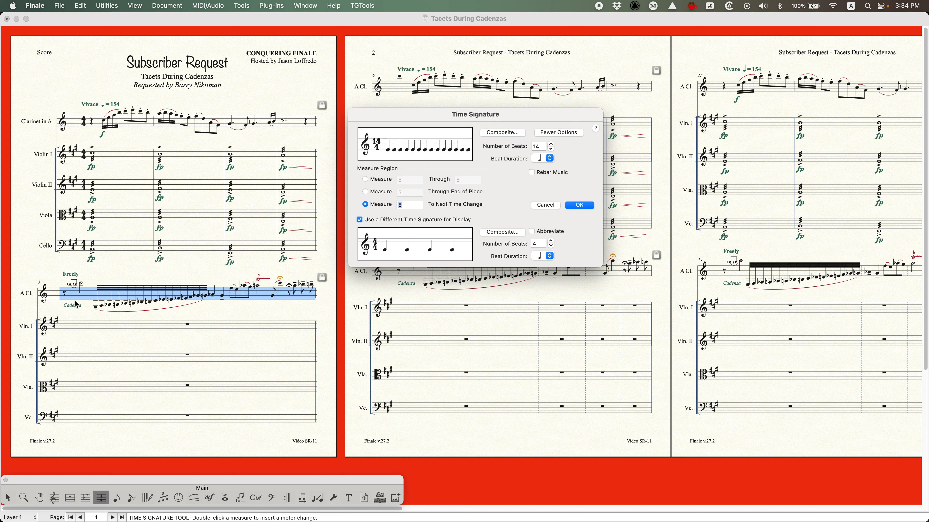
{"action": "left_click", "coordinate": [578, 206]}
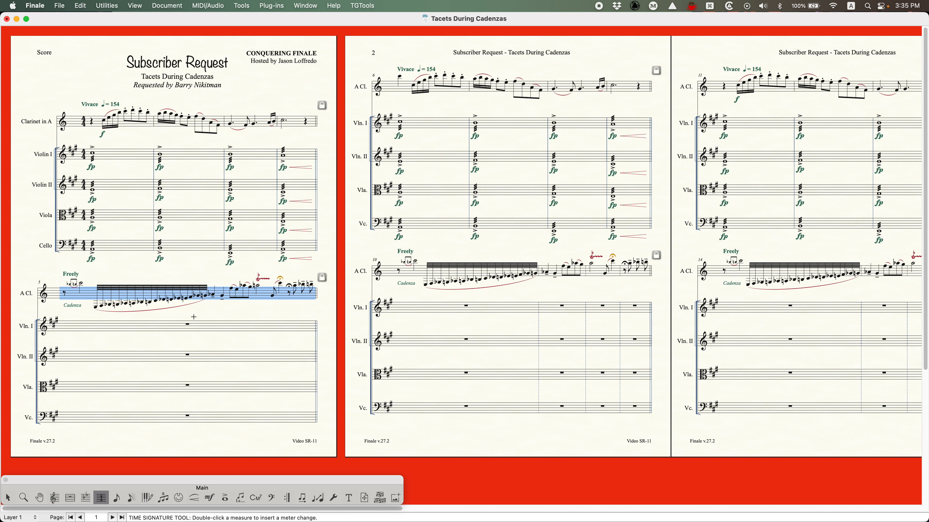
- Try to attach a fermata to Violin I's default whole rest in measure 5
{"action": "left_click", "coordinate": [225, 498]}
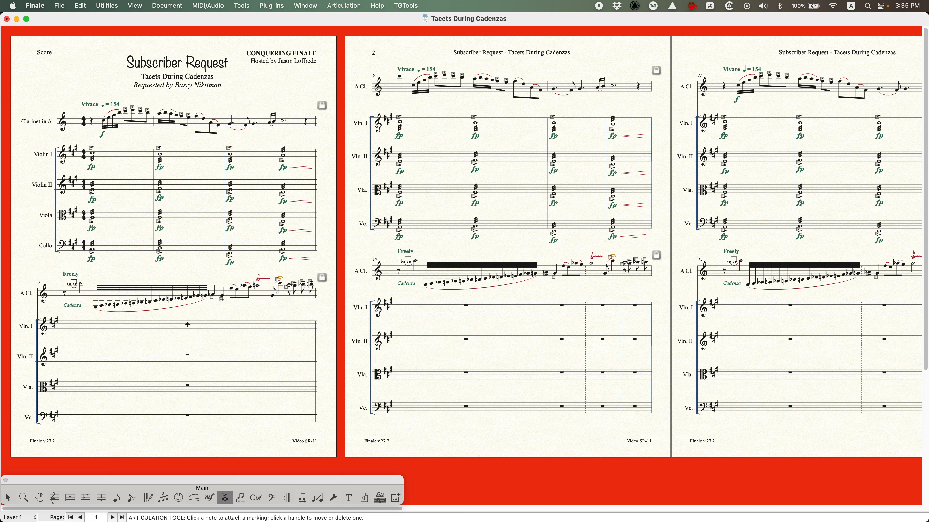
{"action": "key", "text": "f"}
{"action": "key", "text": "f"}
{"action": "key", "text": "f"}
{"action": "key", "text": "f"}
{"action": "key", "text": "f"}
- Convert the default whole rests of all four string staves in measure 5 to real whole rests
{"action": "left_click", "coordinate": [7, 497]}
{"action": "left_click", "coordinate": [252, 325]}
{"action": "left_click", "coordinate": [256, 421], "text": "shift"}
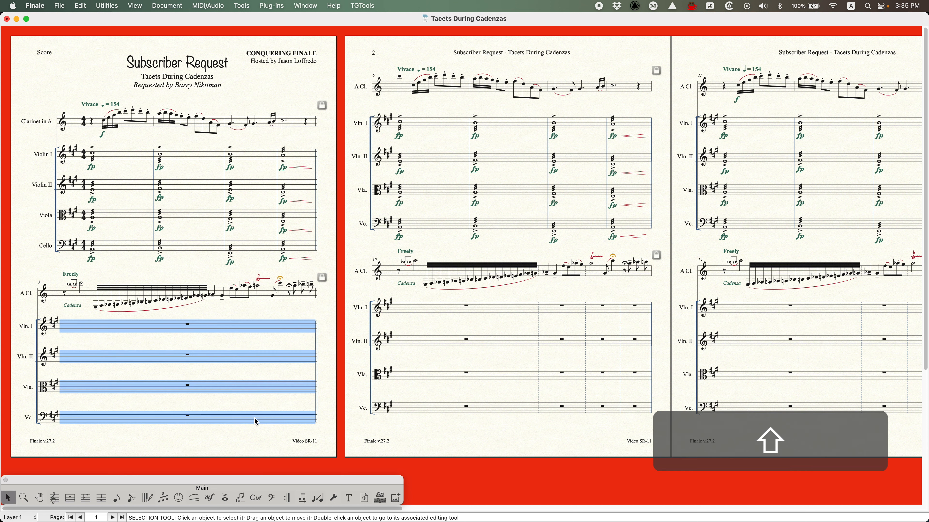
{"action": "left_click", "coordinate": [281, 5]}
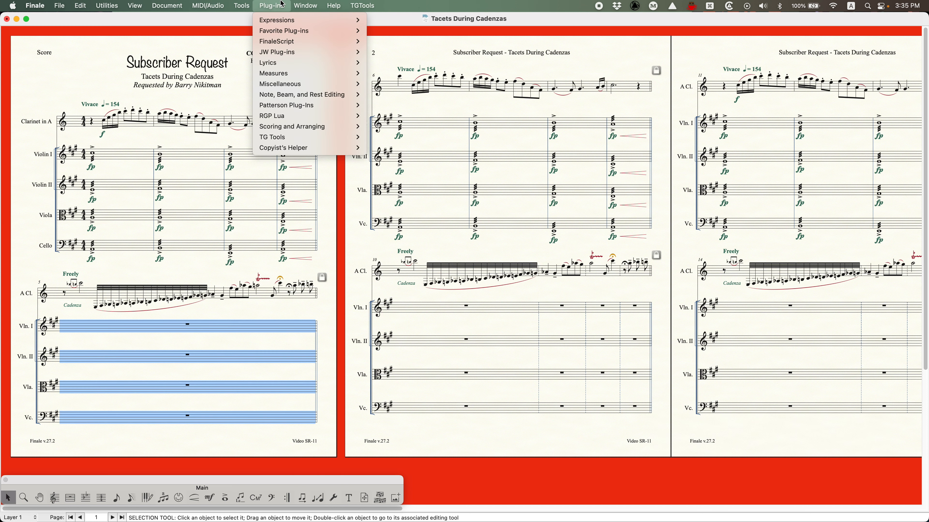
{"action": "mouse_move", "coordinate": [311, 94]}
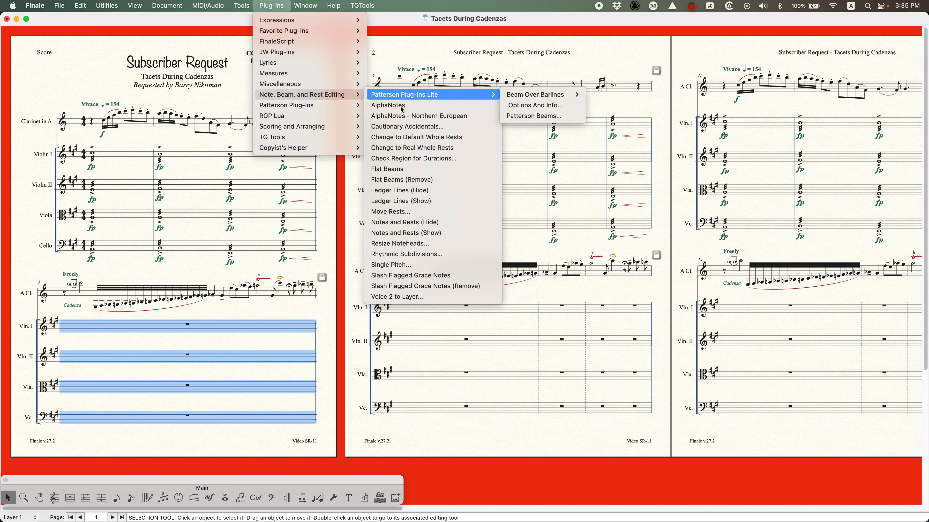
{"action": "left_click", "coordinate": [421, 148]}
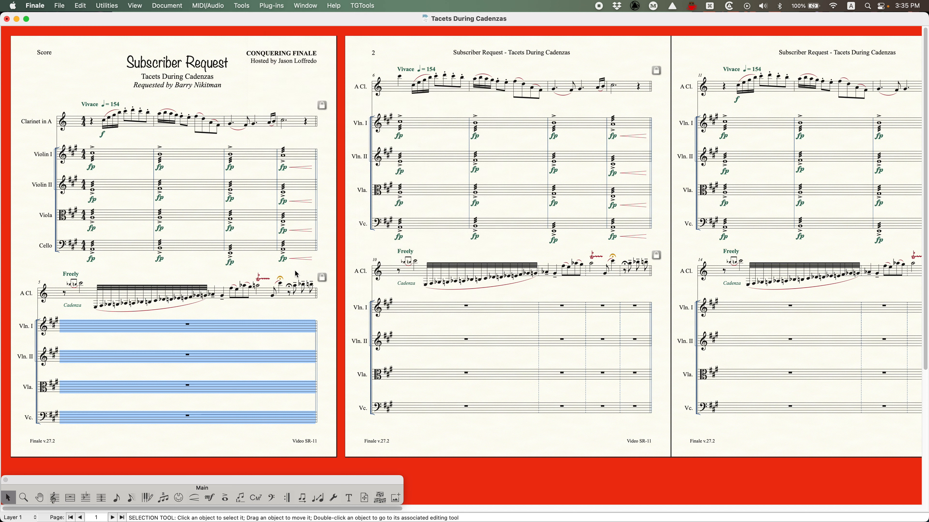
- Add a fermata to the measure 5 whole rest in the Violin I, Violin II, Viola and Cello staves
{"action": "left_click", "coordinate": [224, 498]}
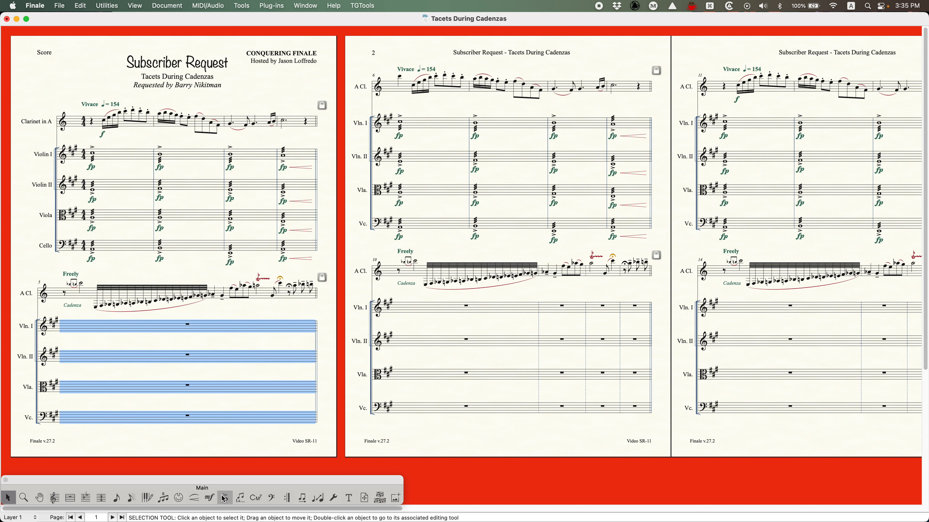
{"action": "key", "text": "f"}
{"action": "left_click", "coordinate": [188, 325]}
{"action": "left_click", "coordinate": [188, 354]}
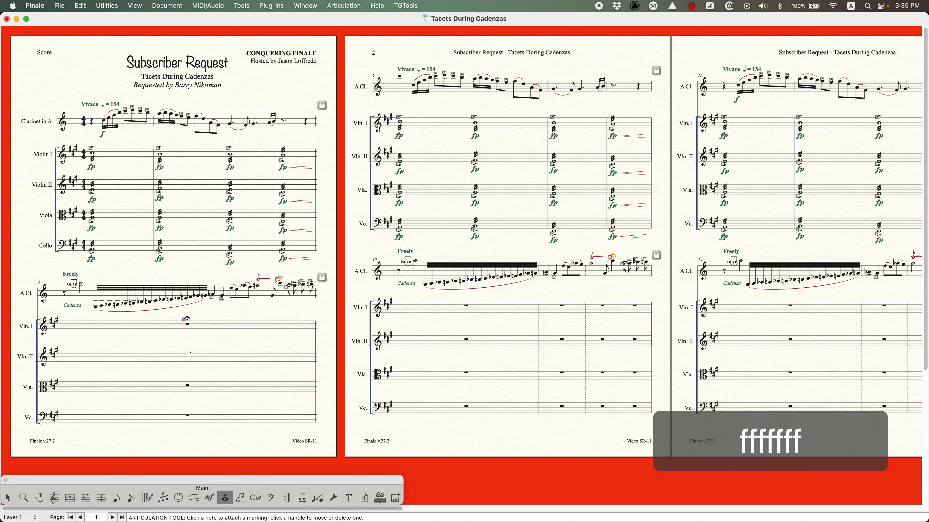
{"action": "left_click", "coordinate": [188, 385]}
{"action": "left_click", "coordinate": [188, 414]}
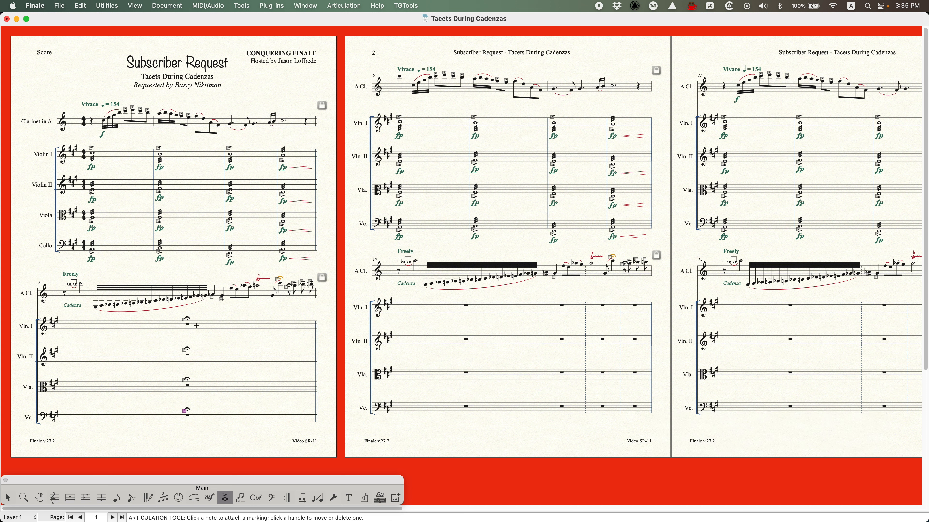
- Create a technique text expression reading "Clarinet Cadenza" and assign it to Violin I at measure 5
{"action": "left_click", "coordinate": [209, 498]}
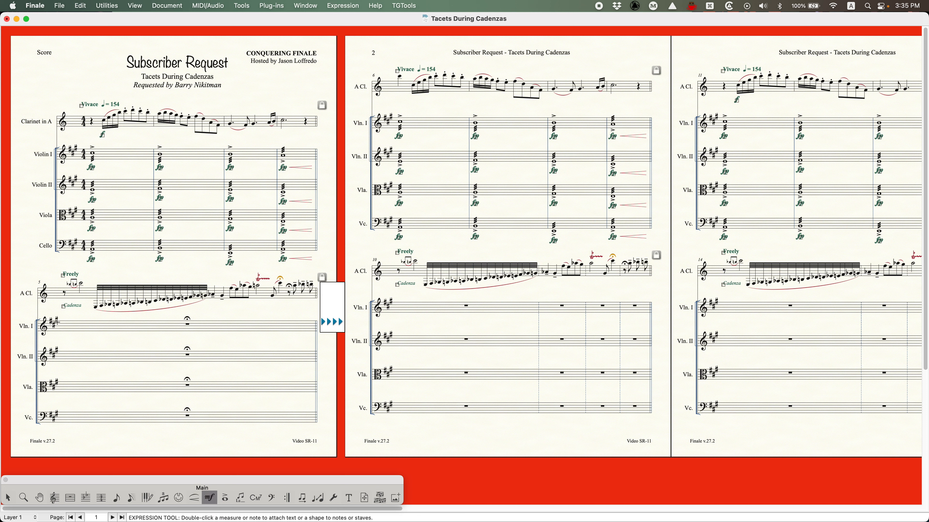
{"action": "double_click", "coordinate": [70, 335]}
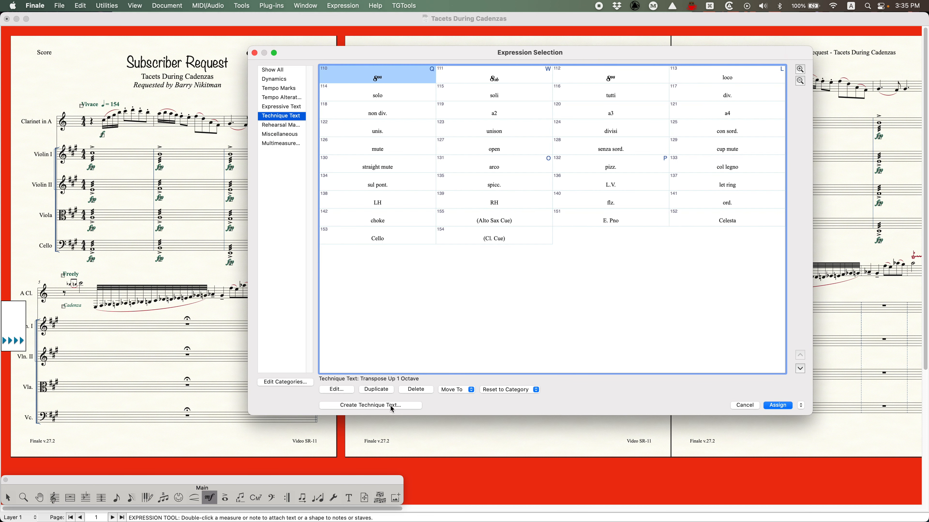
{"action": "double_click", "coordinate": [546, 253]}
{"action": "type", "text": "Cl"}
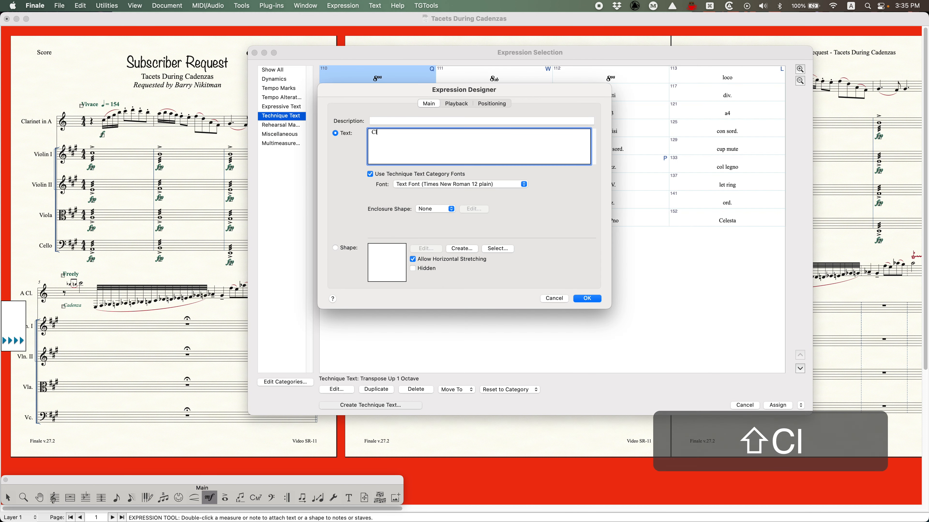
{"action": "type", "text": "arinet Cadenza"}
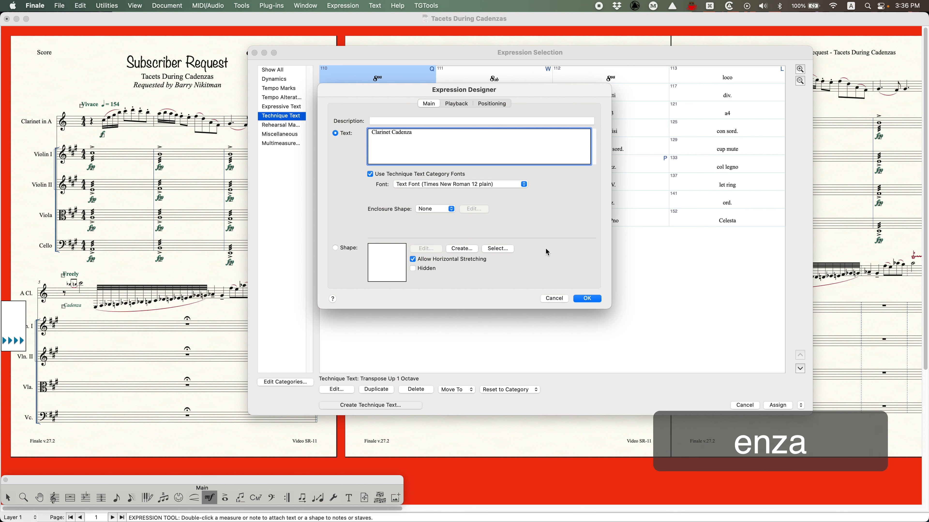
{"action": "key", "text": "Return"}
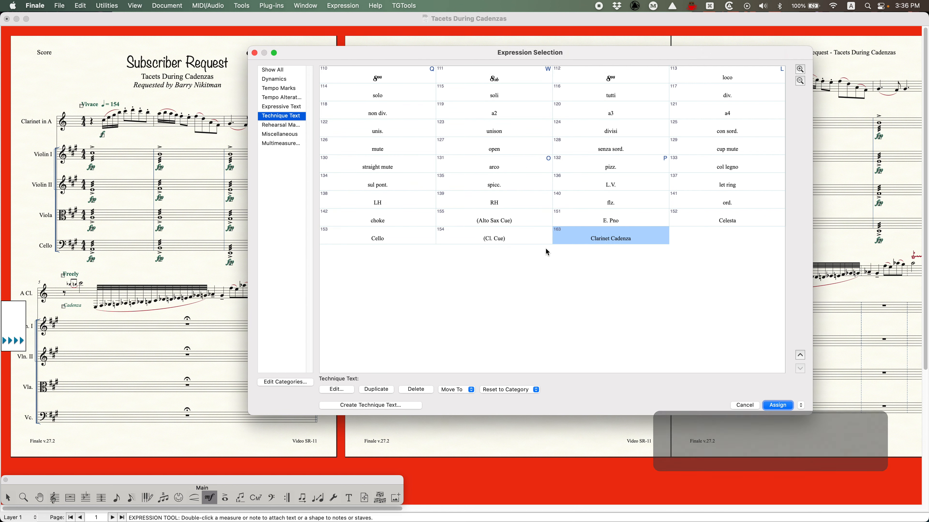
{"action": "key", "text": "Return"}
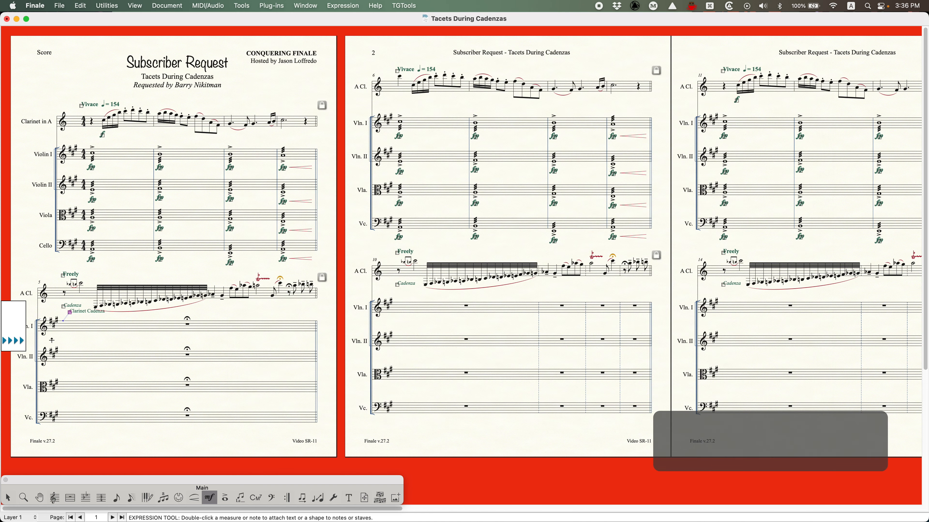
- Move the Clarinet Cadenza expression below the Violin I staff and copy it down to Violin II, Viola and Cello
{"action": "left_click_drag", "start_coordinate": [70, 312], "coordinate": [63, 338]}
{"action": "key", "text": "alt+Down"}
{"action": "key", "text": "alt+Down"}
{"action": "key", "text": "alt+Down"}
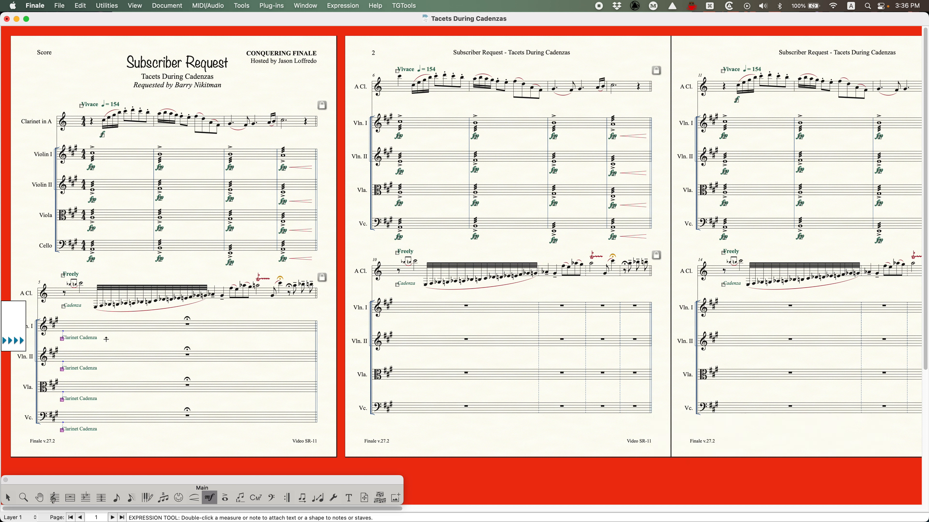
- Edit the assignment of Violin I's Clarinet Cadenza expression so that it shows in parts only
{"action": "left_click", "coordinate": [75, 341]}
{"action": "right_click", "coordinate": [63, 340]}
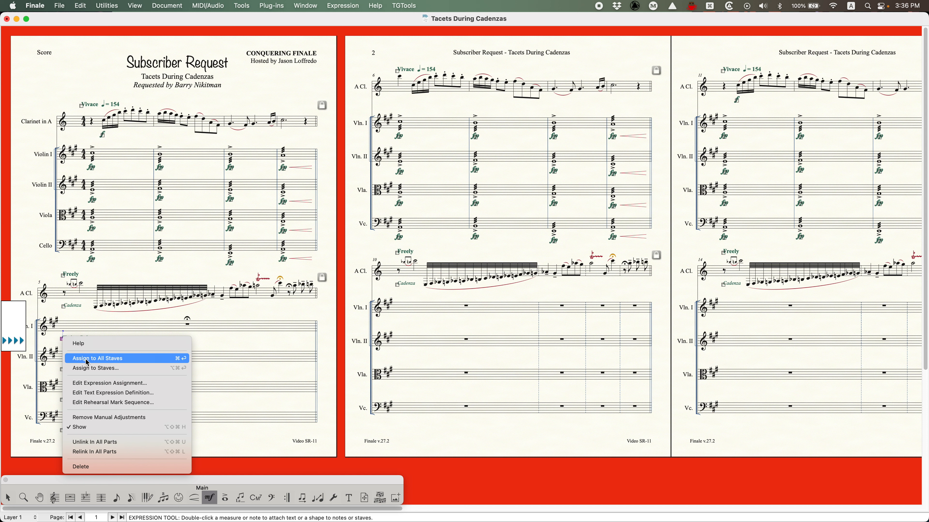
{"action": "left_click", "coordinate": [102, 383]}
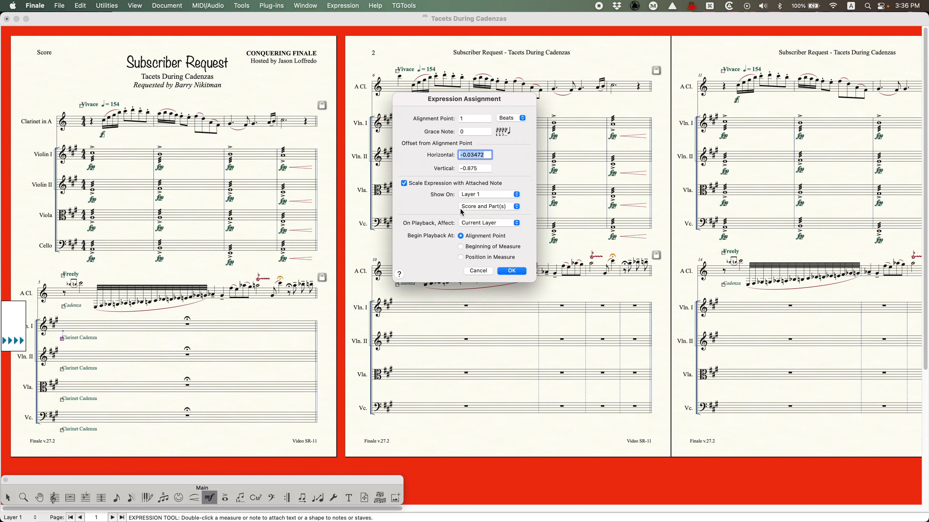
{"action": "left_click_drag", "start_coordinate": [481, 207], "coordinate": [480, 230]}
{"action": "left_click", "coordinate": [512, 271]}
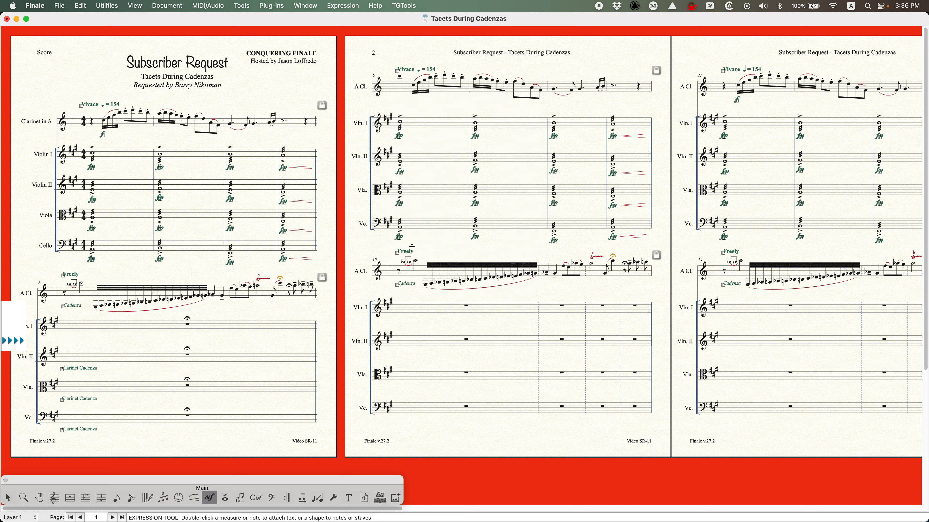
- Set the measure 5 expressions in Violin II, Viola and Cello to parts only with the RGP Lua script
{"action": "key", "text": "Escape"}
{"action": "left_click", "coordinate": [128, 357]}
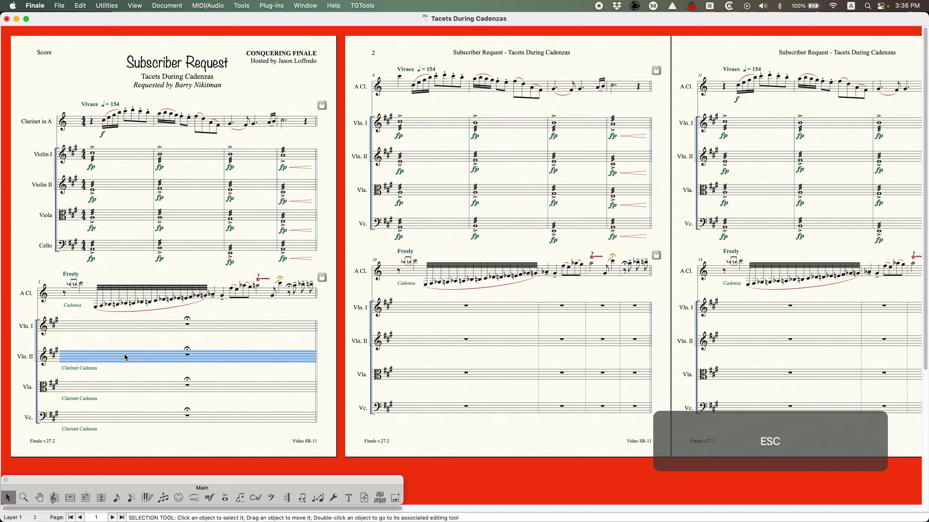
{"action": "left_click", "coordinate": [230, 420], "text": "shift"}
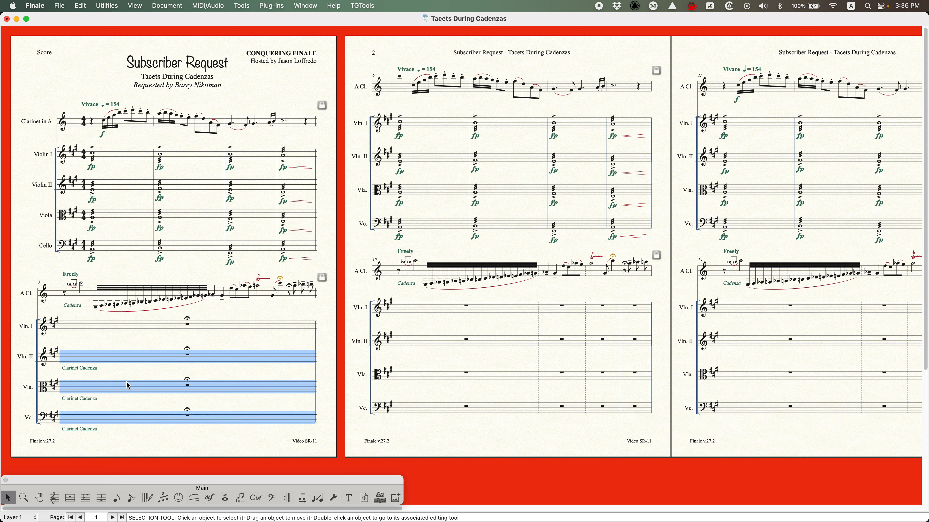
{"action": "left_click", "coordinate": [281, 6]}
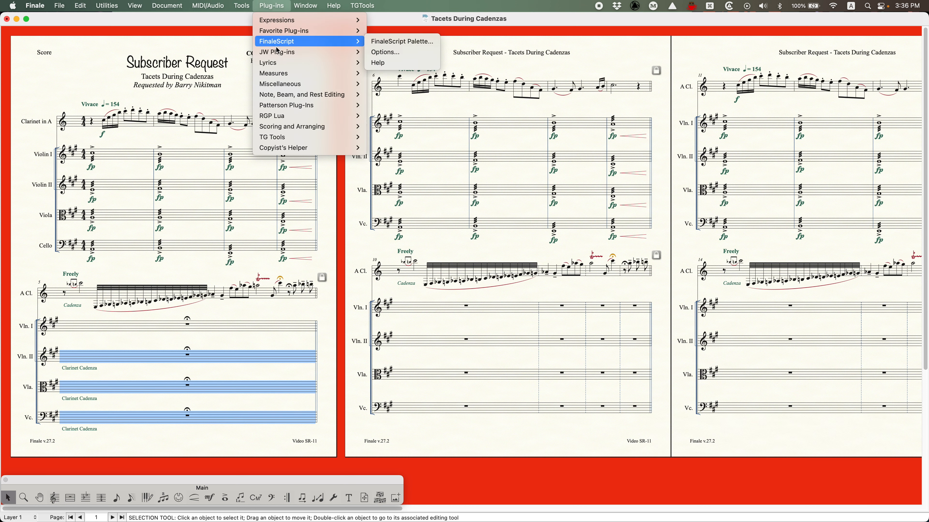
{"action": "mouse_move", "coordinate": [277, 51]}
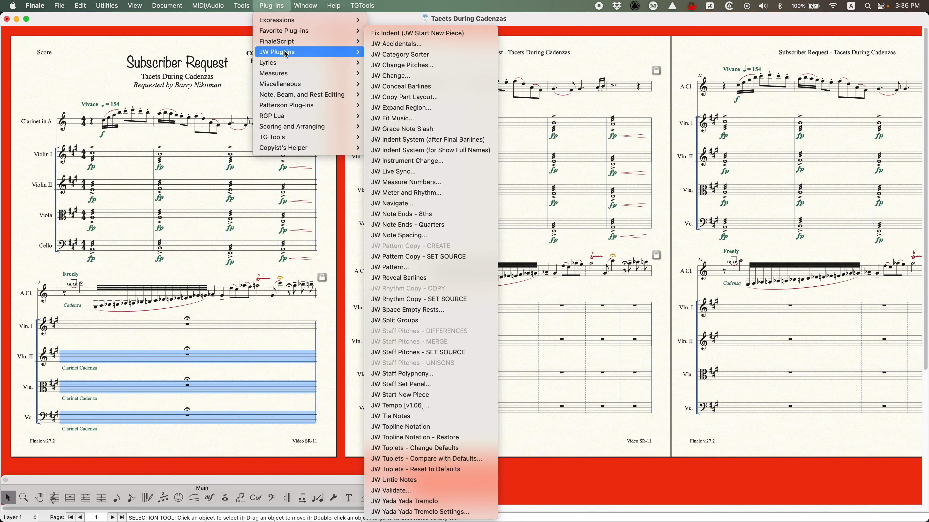
{"action": "mouse_move", "coordinate": [281, 117]}
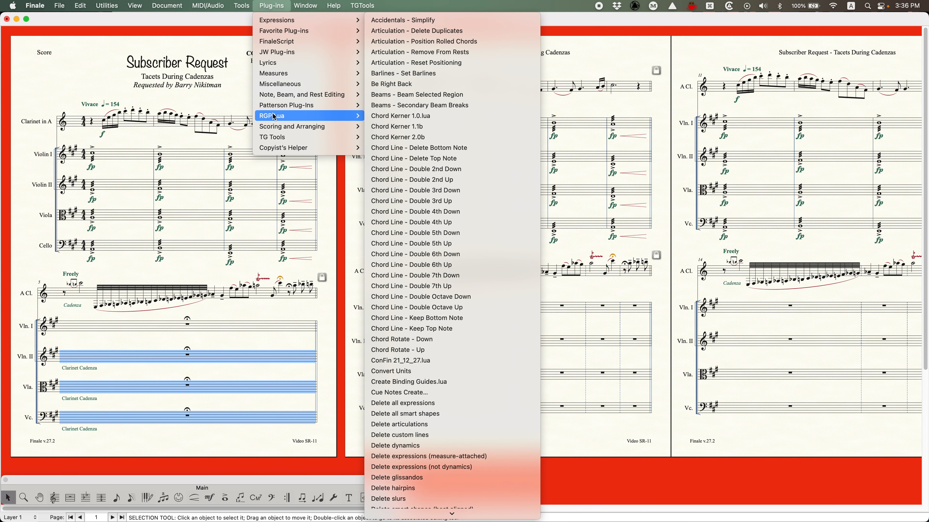
{"action": "scroll", "coordinate": [416, 262], "scroll_direction": "down", "scroll_amount": 5}
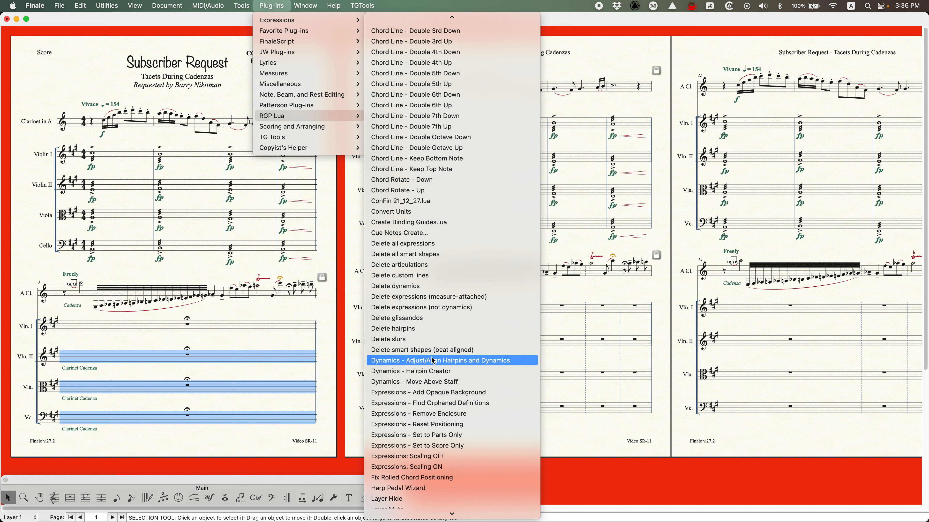
{"action": "left_click", "coordinate": [439, 438]}
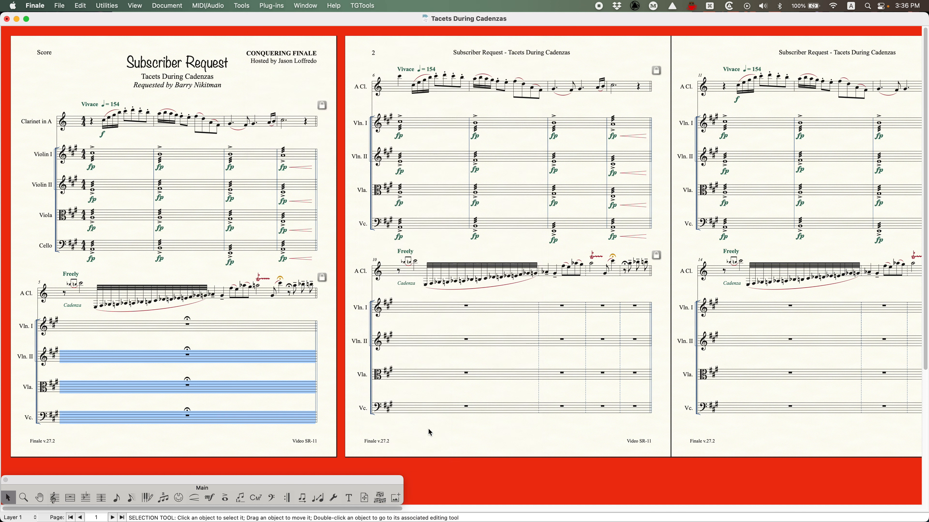
- Check the cadenza measure in the Violin I part, return to the score and bring pages 2 and 3 into view
{"action": "left_click", "coordinate": [127, 335]}
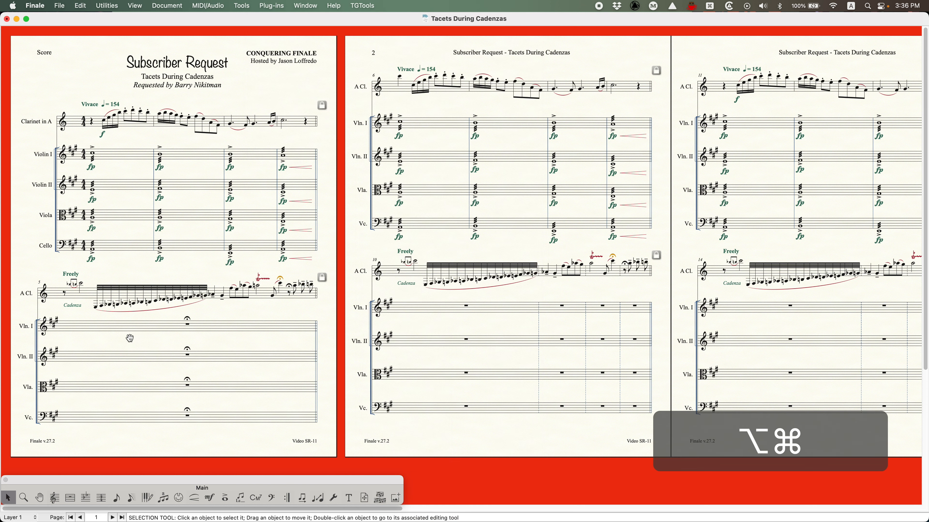
{"action": "key", "text": "alt+super+period"}
{"action": "key", "text": "alt+super+period"}
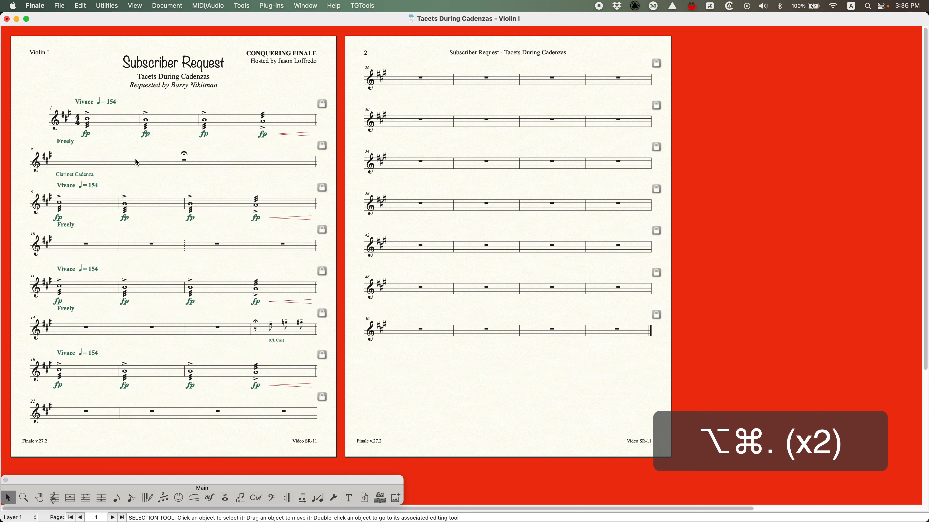
{"action": "left_click", "coordinate": [75, 175]}
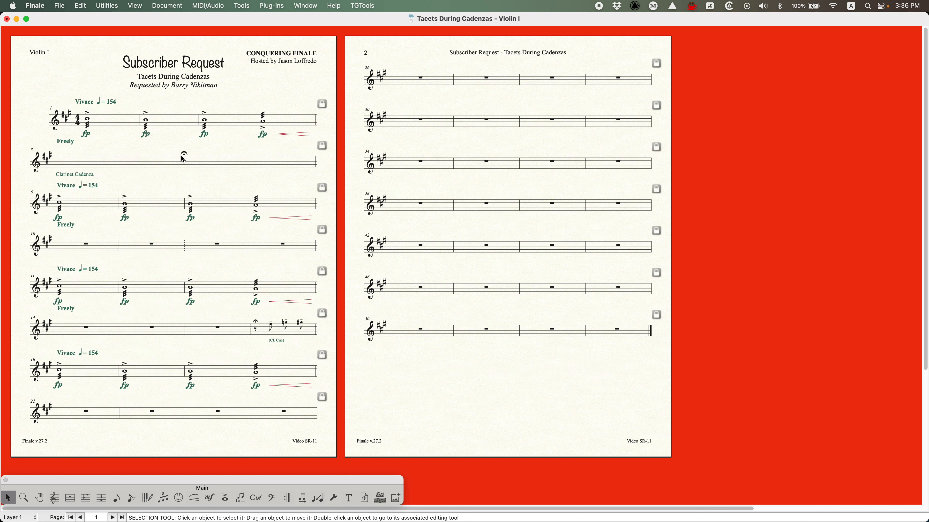
{"action": "left_click", "coordinate": [192, 162]}
{"action": "left_click", "coordinate": [161, 146]}
{"action": "key", "text": "alt+super+comma"}
{"action": "key", "text": "alt+super+comma"}
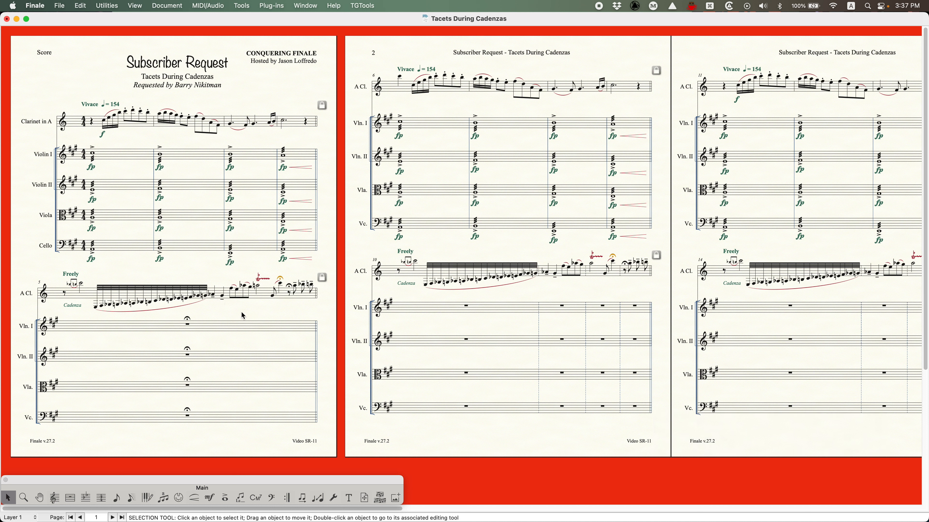
{"action": "scroll", "coordinate": [238, 319], "scroll_direction": "right", "scroll_amount": 5}
{"action": "scroll", "coordinate": [239, 321], "scroll_direction": "right", "scroll_amount": 2}
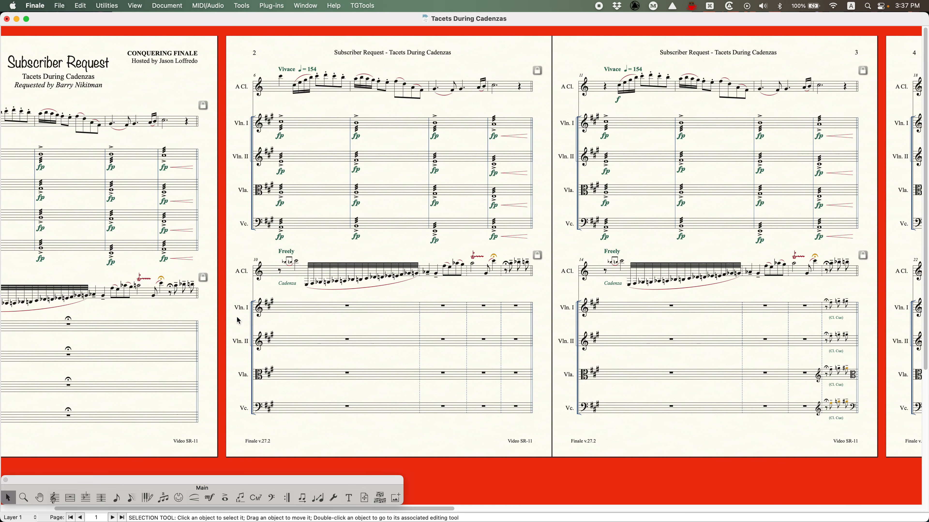
- Check the actual time signatures of clarinet cadenza measures 10 to 13 one by one without changing them
{"action": "left_click", "coordinate": [317, 277]}
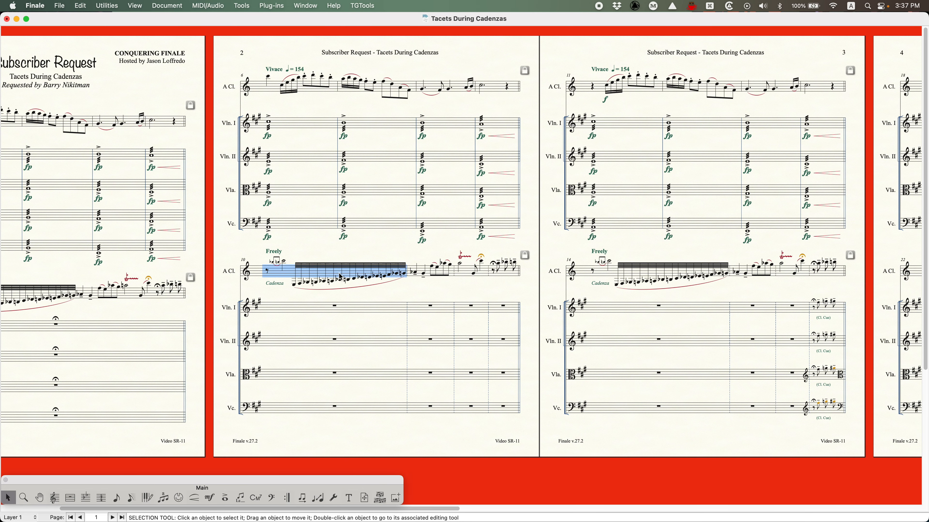
{"action": "left_click", "coordinate": [500, 279], "text": "shift"}
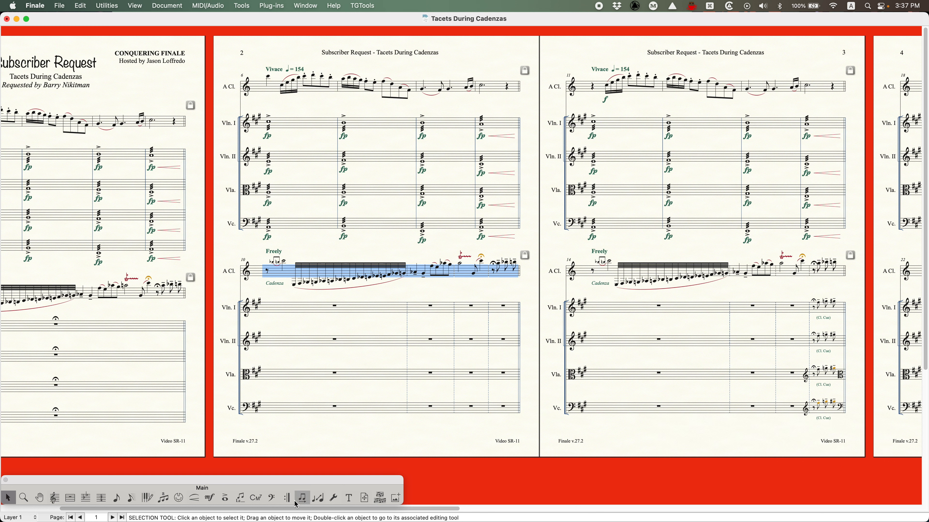
{"action": "left_click", "coordinate": [102, 498]}
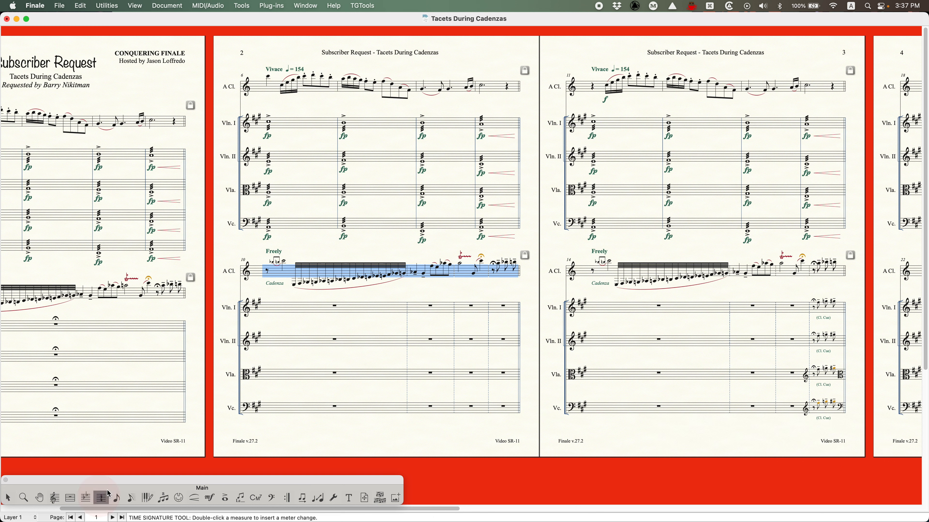
{"action": "double_click", "coordinate": [349, 274]}
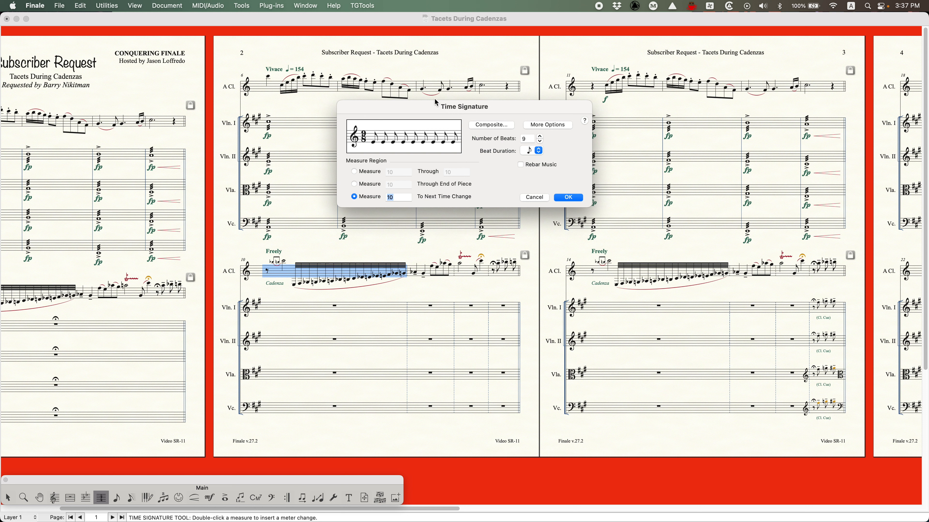
{"action": "left_click", "coordinate": [535, 198]}
{"action": "left_click", "coordinate": [434, 271]}
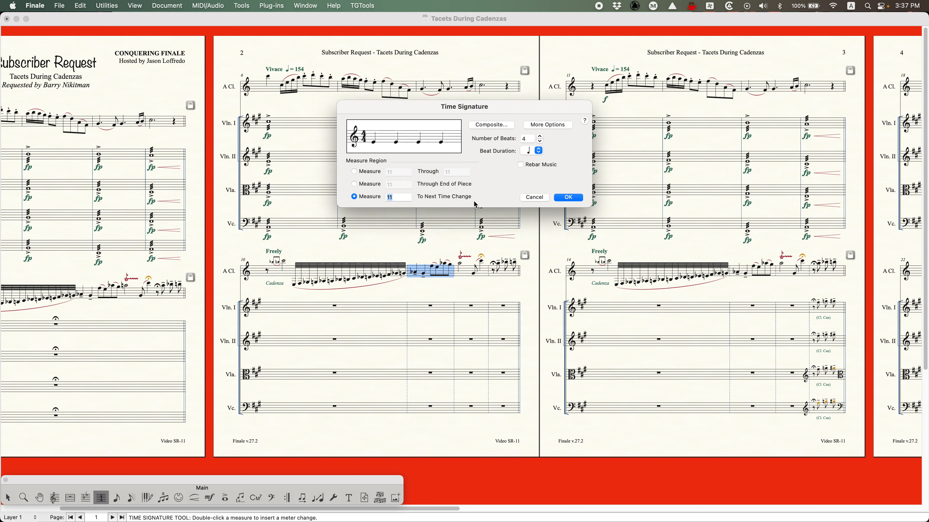
{"action": "left_click", "coordinate": [532, 196]}
{"action": "left_click", "coordinate": [483, 271]}
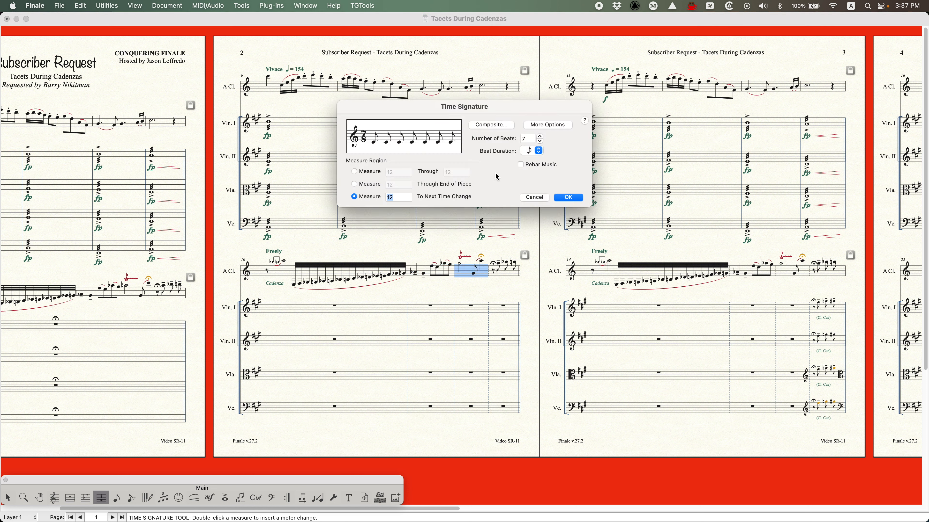
{"action": "left_click", "coordinate": [535, 197]}
{"action": "double_click", "coordinate": [511, 271]}
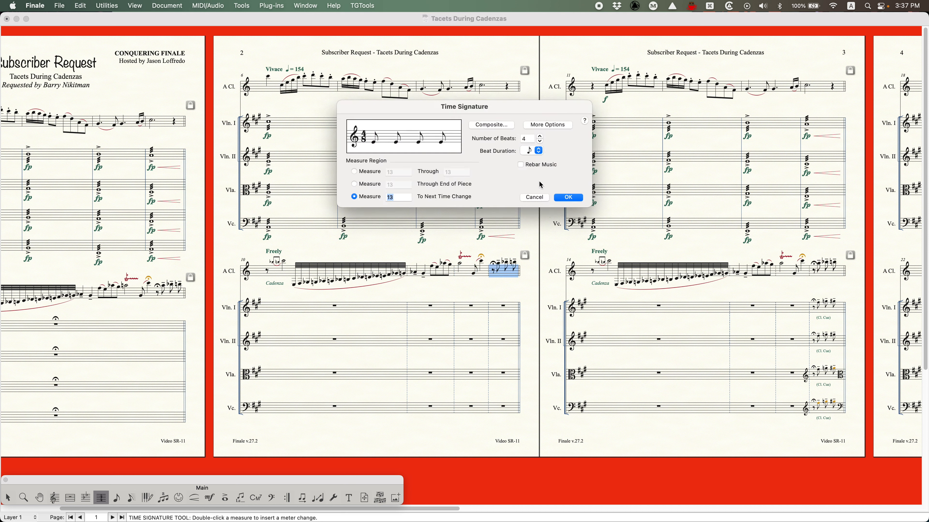
{"action": "left_click", "coordinate": [534, 197]}
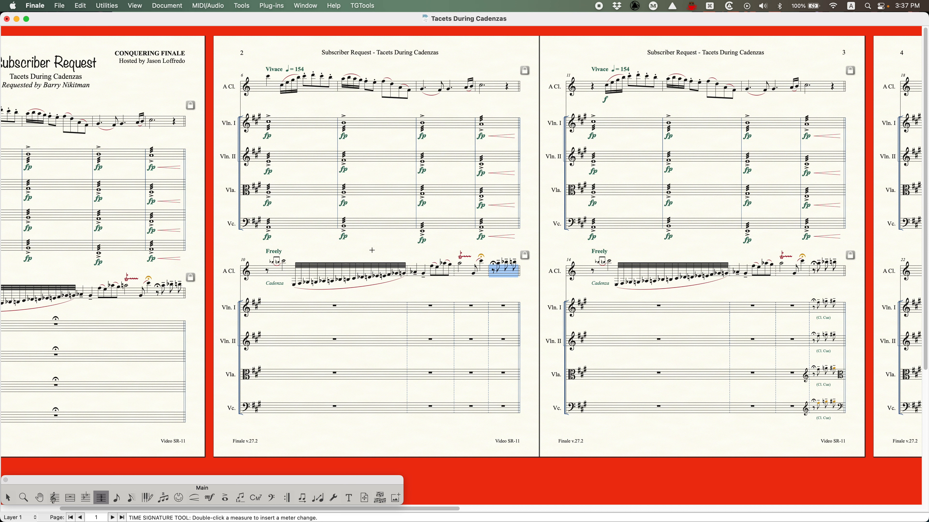
{"action": "left_click", "coordinate": [394, 250]}
{"action": "scroll", "coordinate": [407, 329], "scroll_direction": "left", "scroll_amount": 5}
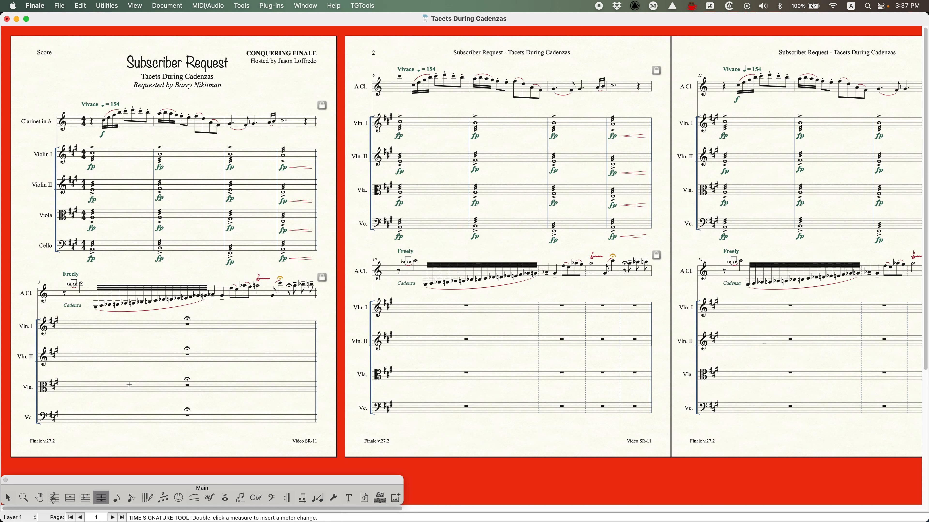
{"action": "scroll", "coordinate": [485, 392], "scroll_direction": "right", "scroll_amount": 3}
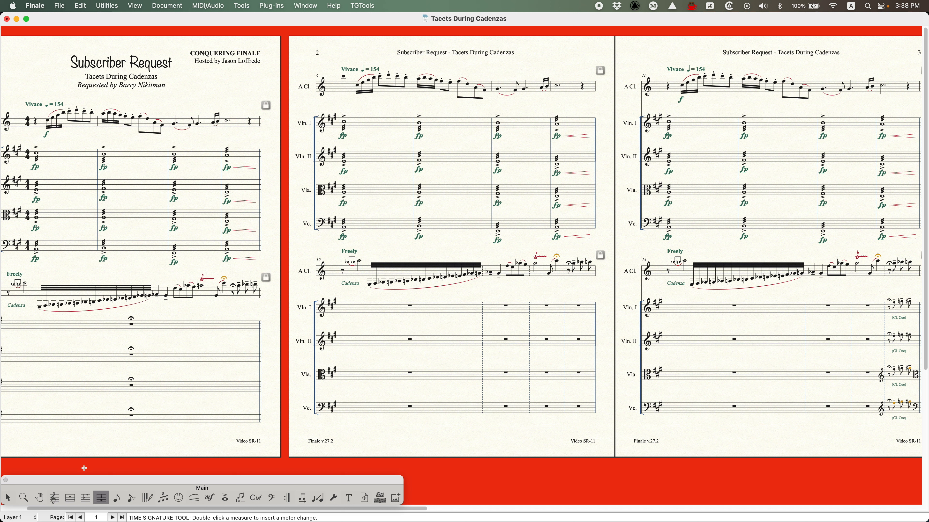
- Select measures 10 to 13 in the four string staves and define a new staff style named Empty for Cadenza
{"action": "left_click", "coordinate": [54, 497]}
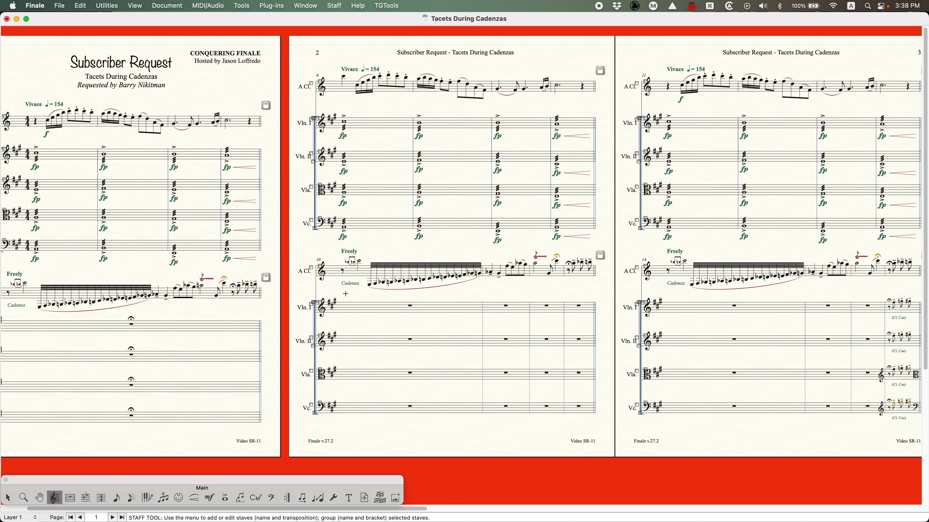
{"action": "mouse_move", "coordinate": [340, 295]}
{"action": "left_mouse_down"}
{"action": "mouse_move", "coordinate": [475, 412]}
{"action": "mouse_move", "coordinate": [587, 424]}
{"action": "left_mouse_up"}
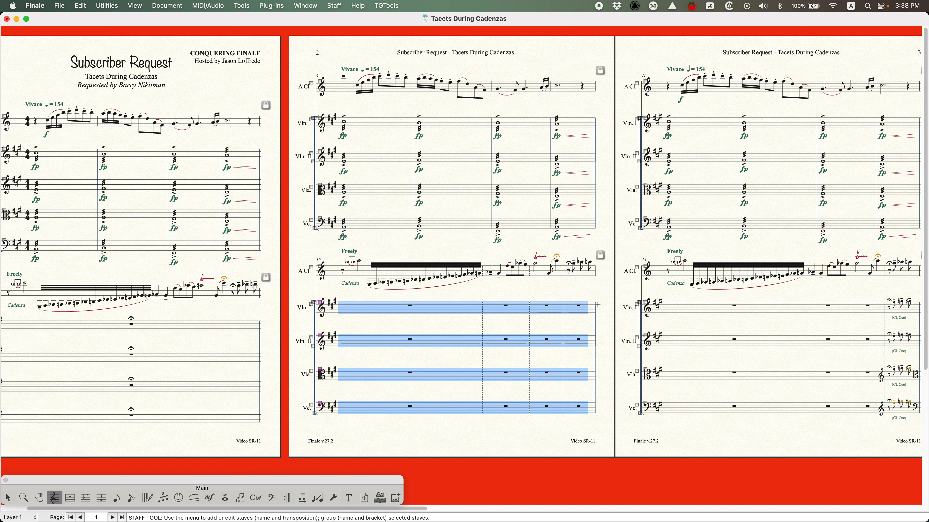
{"action": "right_click", "coordinate": [383, 306]}
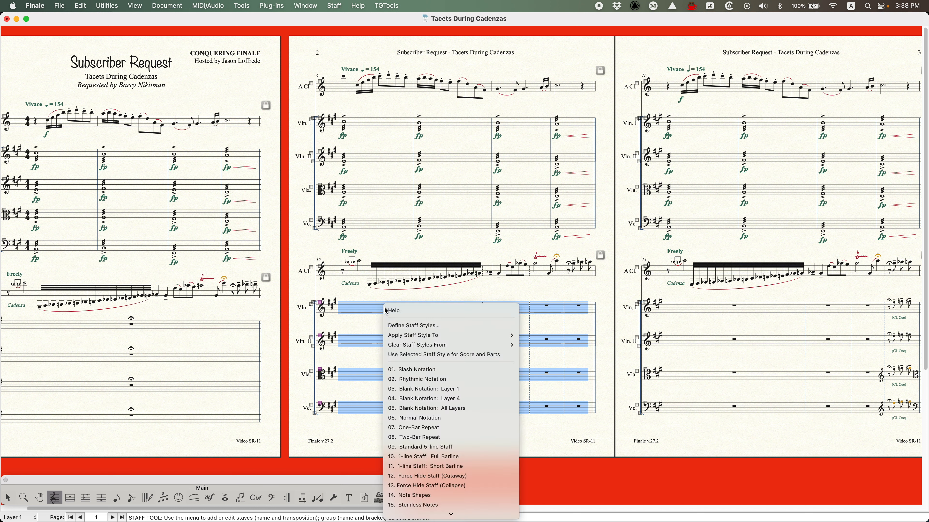
{"action": "left_click", "coordinate": [409, 327]}
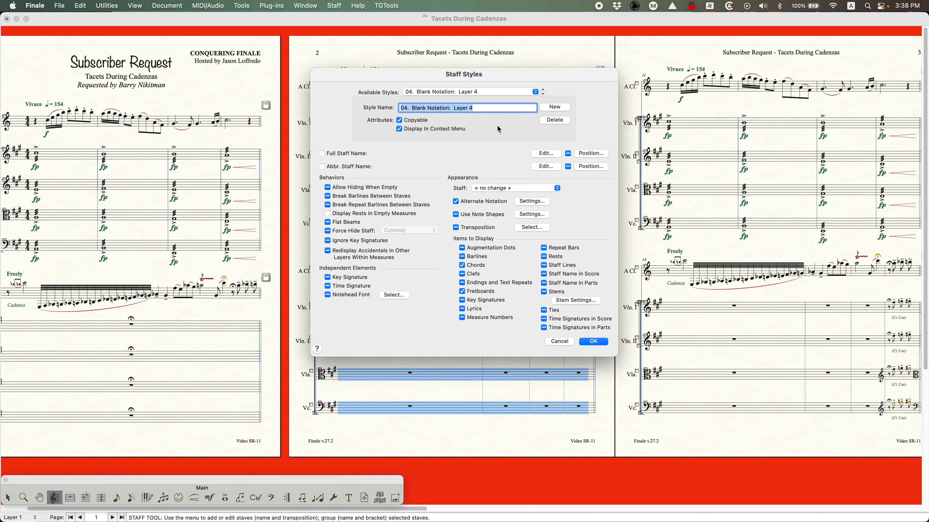
{"action": "left_click", "coordinate": [568, 109]}
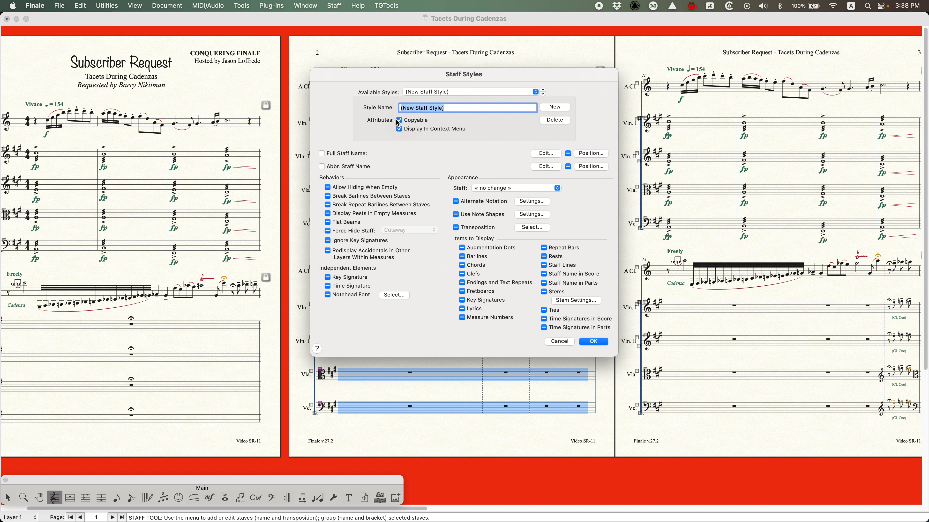
{"action": "type", "text": "T"}
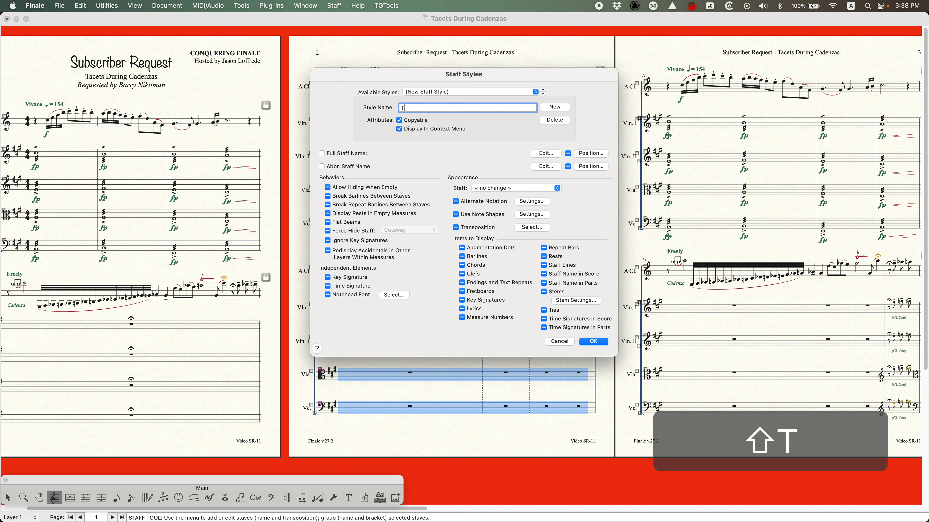
{"action": "key", "text": "BackSpace"}
{"action": "type", "text": "Empty fo"}
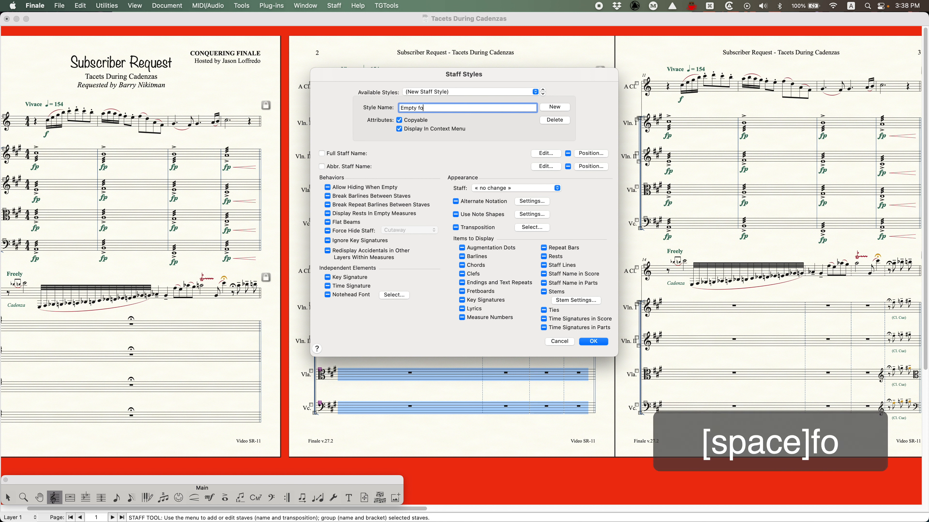
{"action": "type", "text": "r Cadenza"}
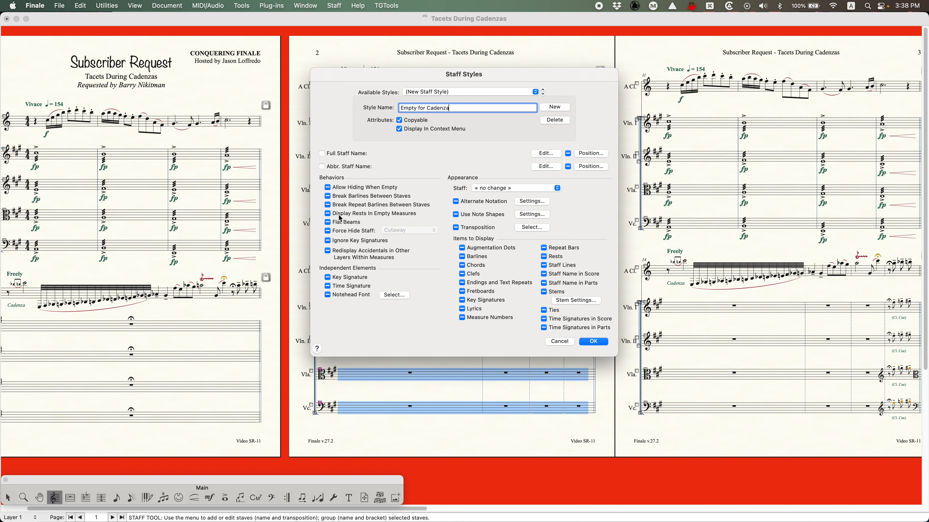
- Set the Empty for Cadenza staff style to hide rests in empty measures and barlines, and save it
{"action": "left_click", "coordinate": [327, 215]}
{"action": "left_click", "coordinate": [462, 256]}
{"action": "left_click", "coordinate": [462, 257]}
{"action": "left_click", "coordinate": [595, 342]}
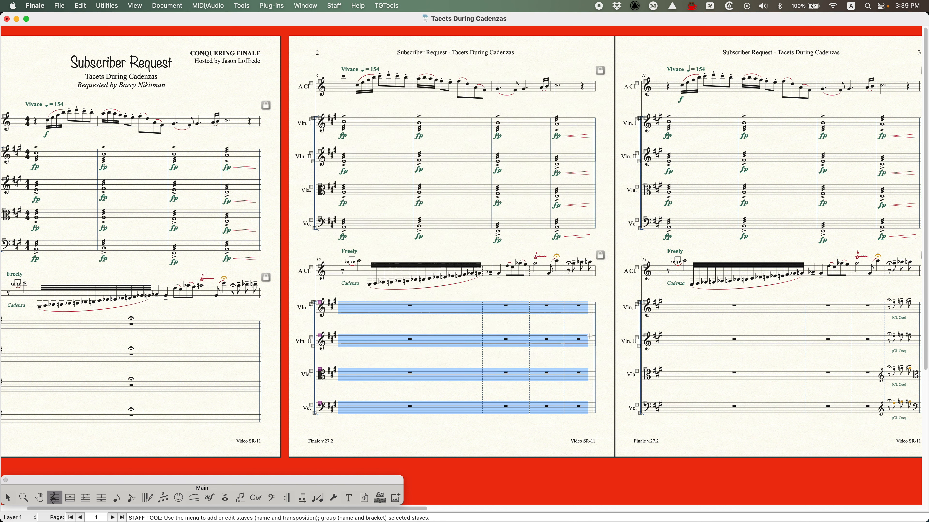
- Apply the Empty for Cadenza staff style to the selected string measures in the current score only
{"action": "right_click", "coordinate": [399, 306]}
{"action": "mouse_move", "coordinate": [428, 335]}
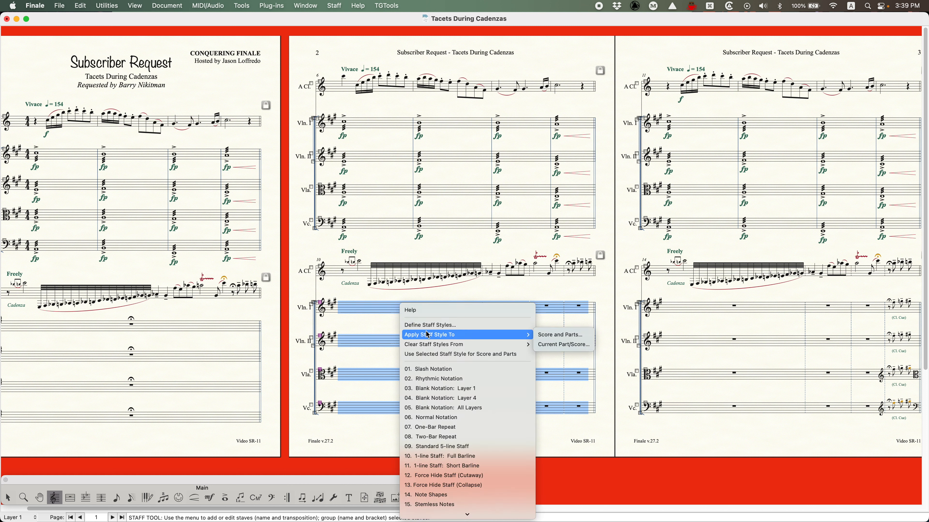
{"action": "left_click", "coordinate": [553, 345]}
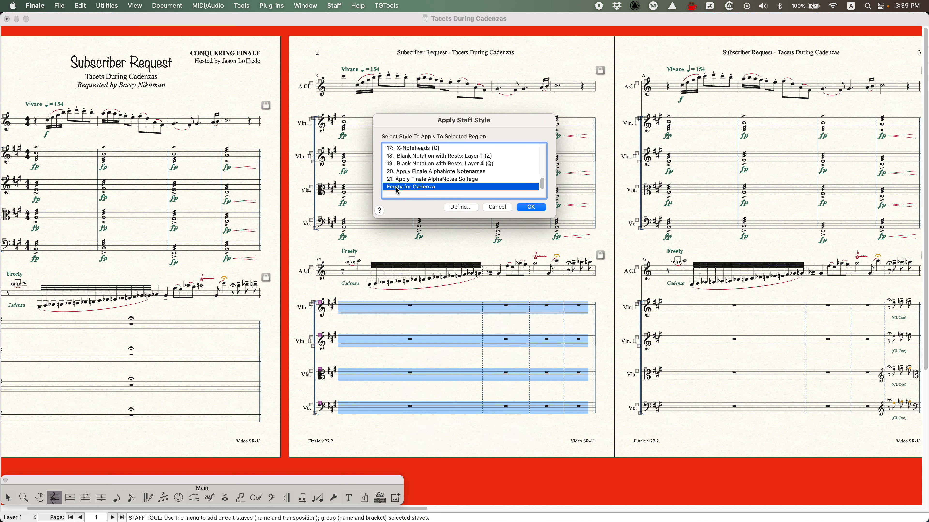
{"action": "left_click", "coordinate": [540, 211]}
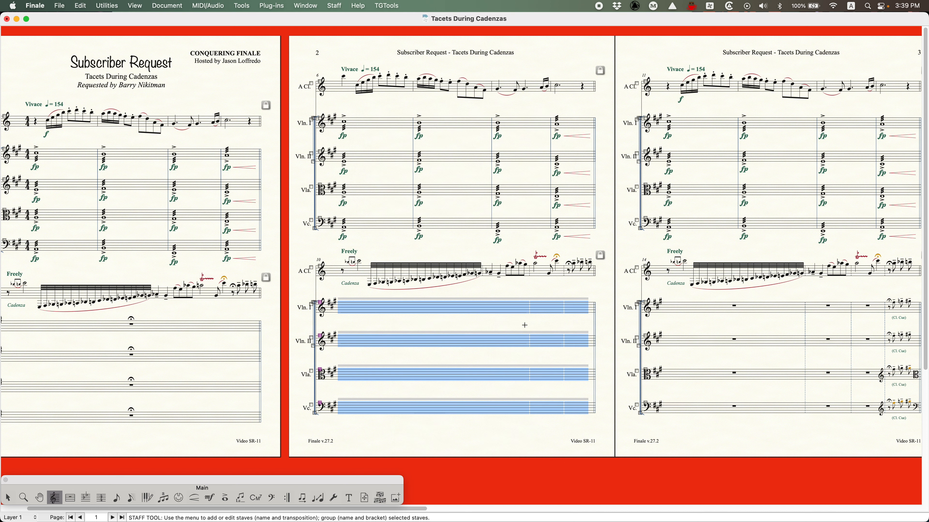
{"action": "left_click", "coordinate": [538, 290]}
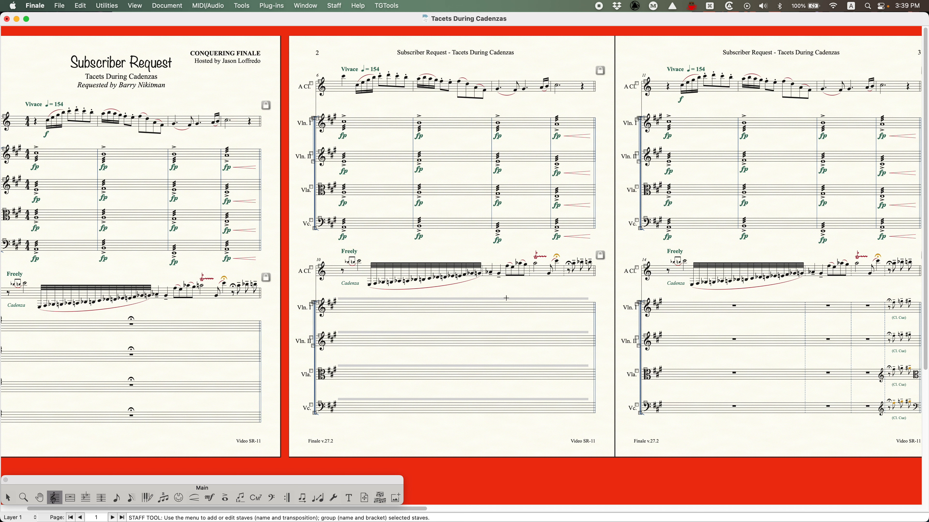
- Try applying the Empty for Cadenza style to Violin I's measure 13 in score and parts, and undo it
{"action": "left_click", "coordinate": [593, 307]}
{"action": "right_click", "coordinate": [593, 306]}
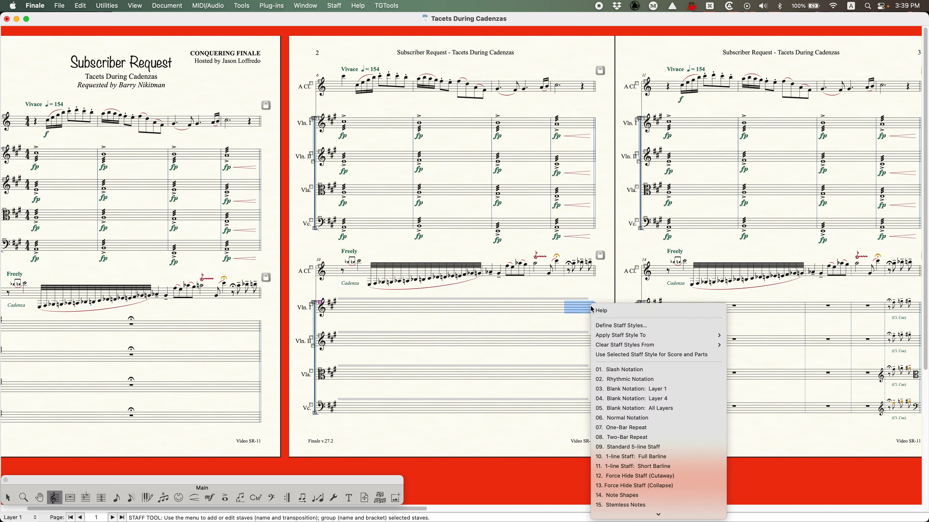
{"action": "mouse_move", "coordinate": [658, 335]}
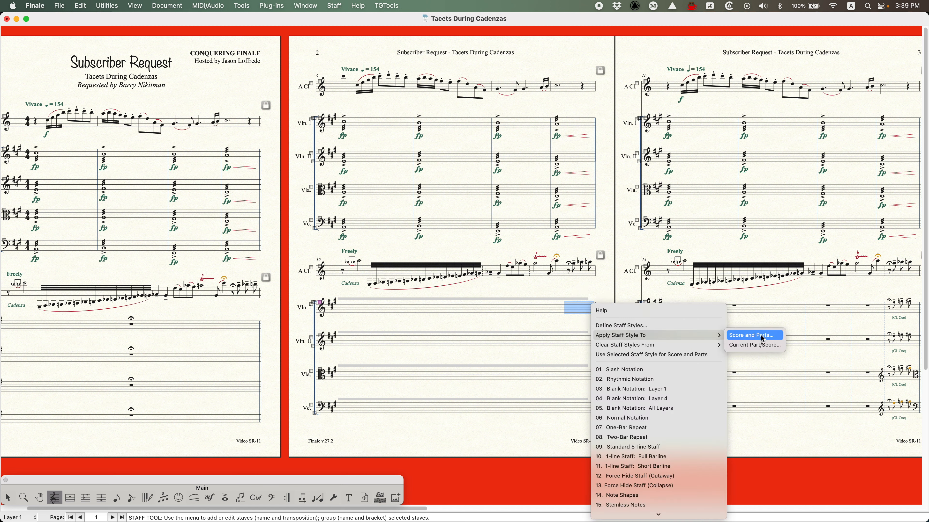
{"action": "left_click", "coordinate": [753, 334]}
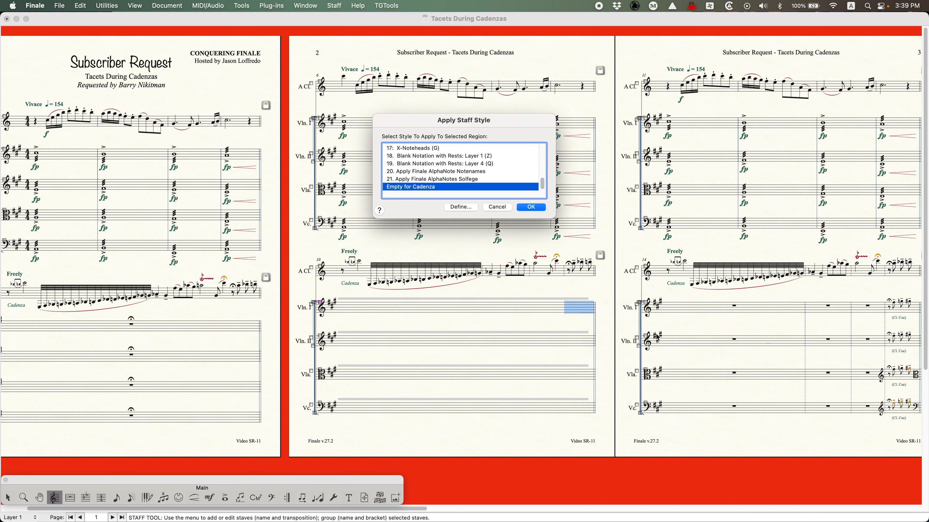
{"action": "left_click", "coordinate": [531, 207]}
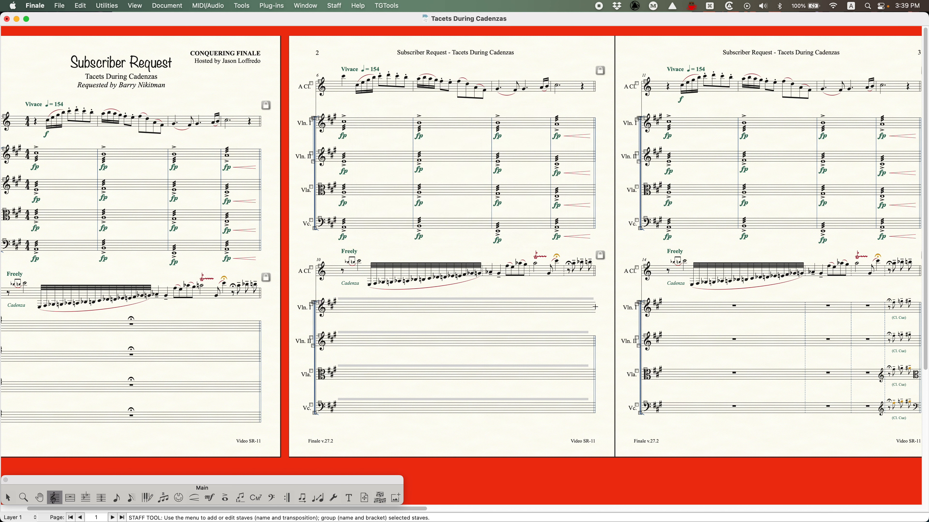
{"action": "key", "text": "super+z"}
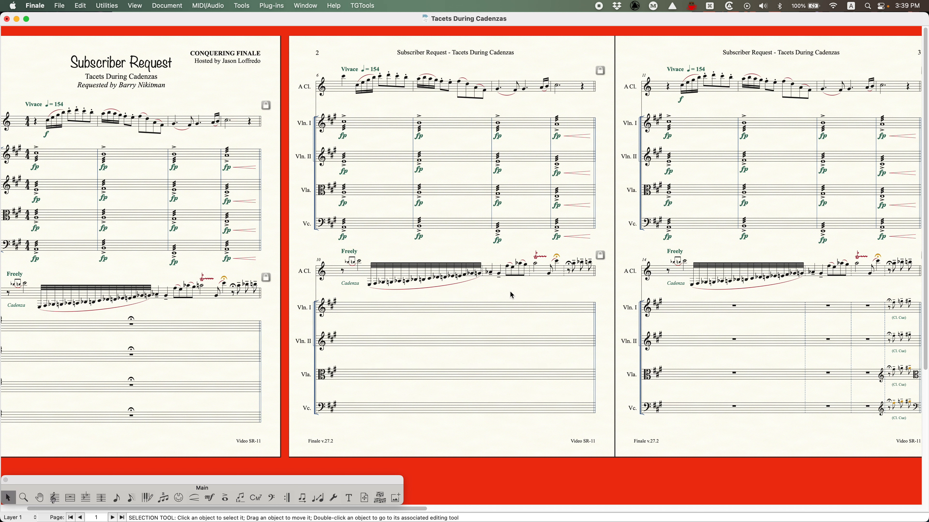
- Switch to the Violin I part and create a multimeasure rest spanning measures 10 to 13
{"action": "left_click", "coordinate": [8, 498]}
{"action": "key", "text": "alt+super+period"}
{"action": "key", "text": "alt+super+period"}
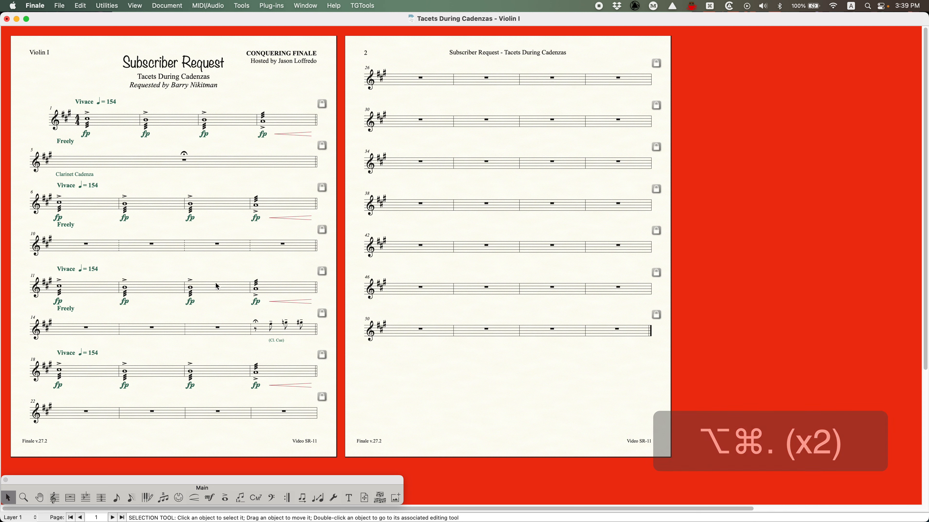
{"action": "left_click", "coordinate": [93, 248]}
{"action": "key", "text": "shift"}
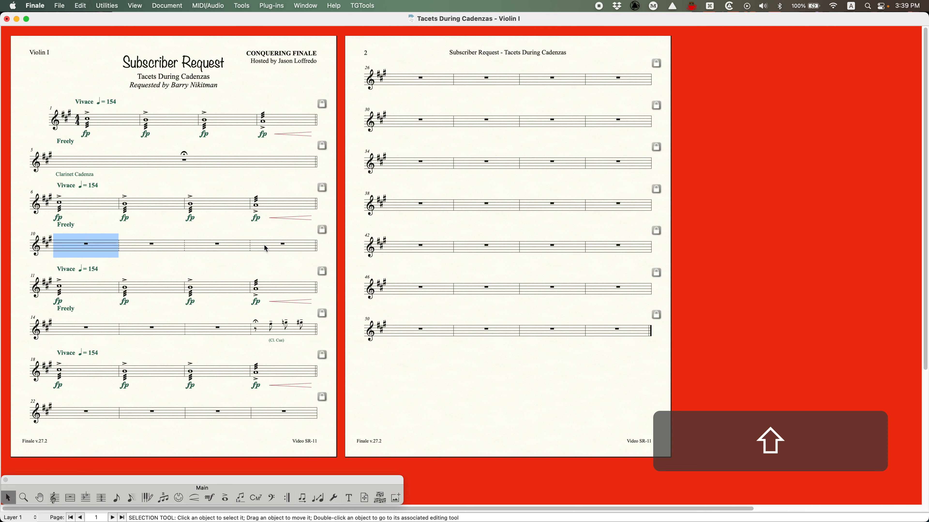
{"action": "left_click", "coordinate": [266, 249], "text": "shift"}
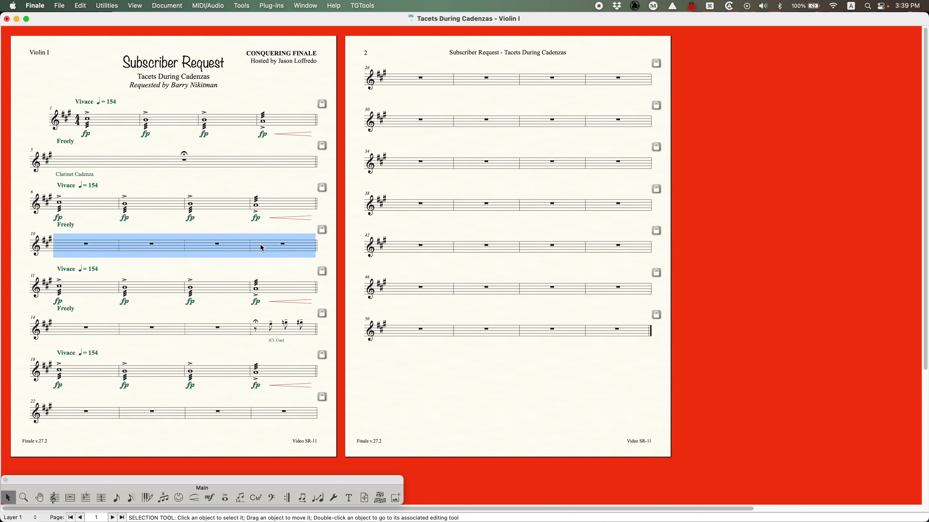
{"action": "right_click", "coordinate": [147, 243]}
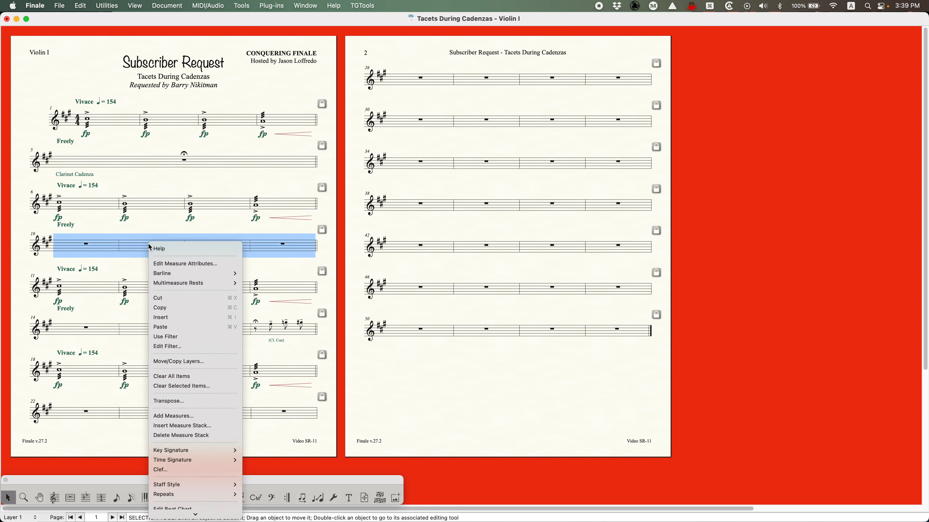
{"action": "left_click", "coordinate": [137, 249]}
{"action": "right_click", "coordinate": [132, 244]}
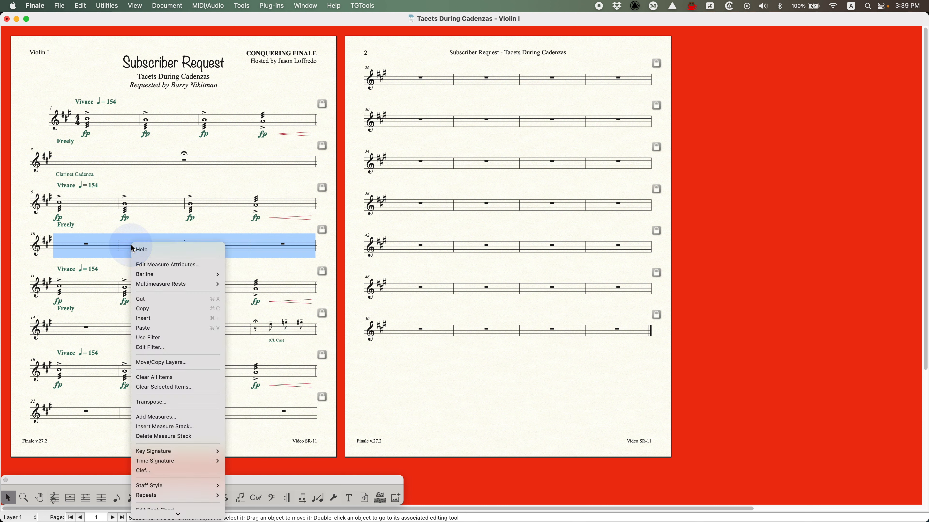
{"action": "mouse_move", "coordinate": [199, 285]}
{"action": "left_click", "coordinate": [236, 284]}
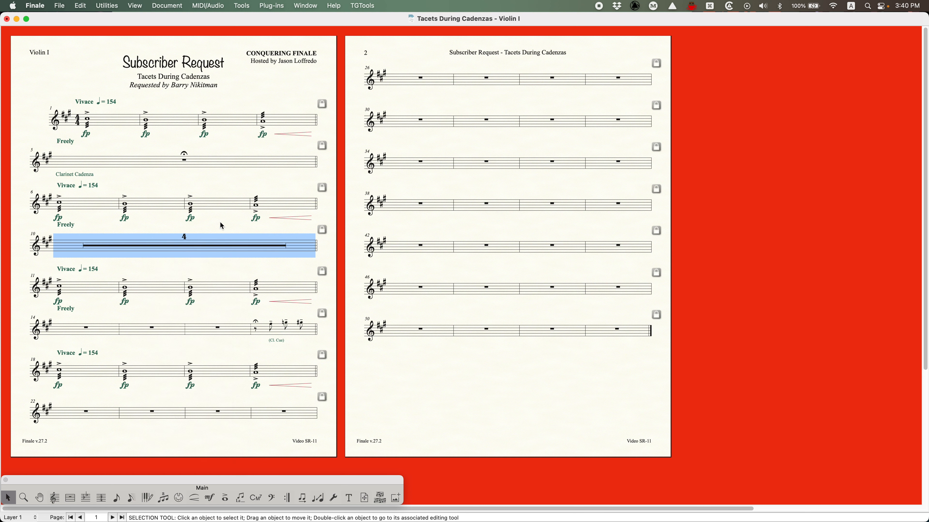
- Turn off automatic updating of multimeasure rests in the document options
{"action": "left_click", "coordinate": [169, 5]}
{"action": "left_click", "coordinate": [196, 229]}
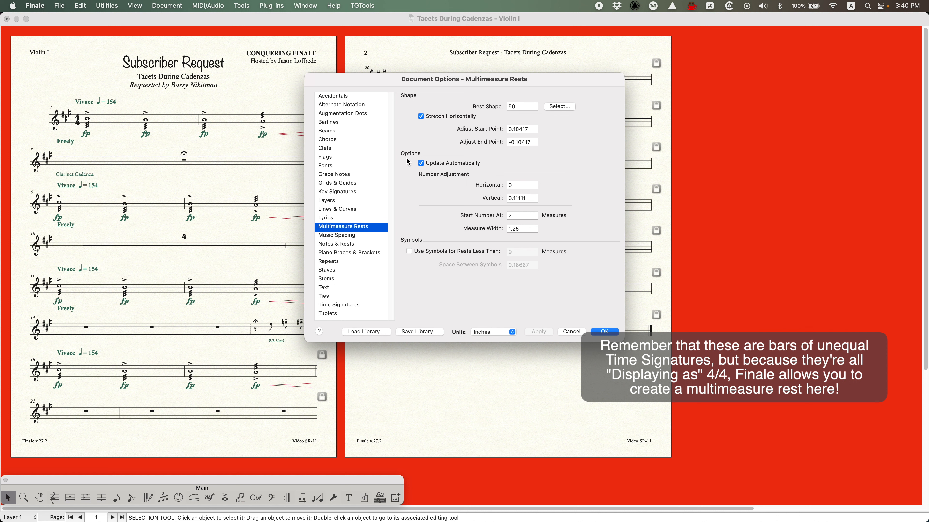
{"action": "left_click", "coordinate": [422, 164]}
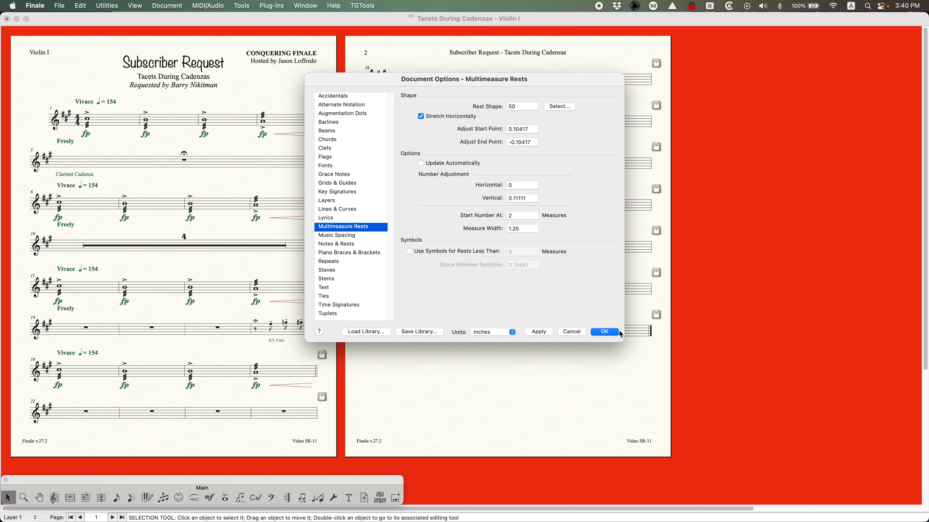
{"action": "left_click", "coordinate": [610, 333]}
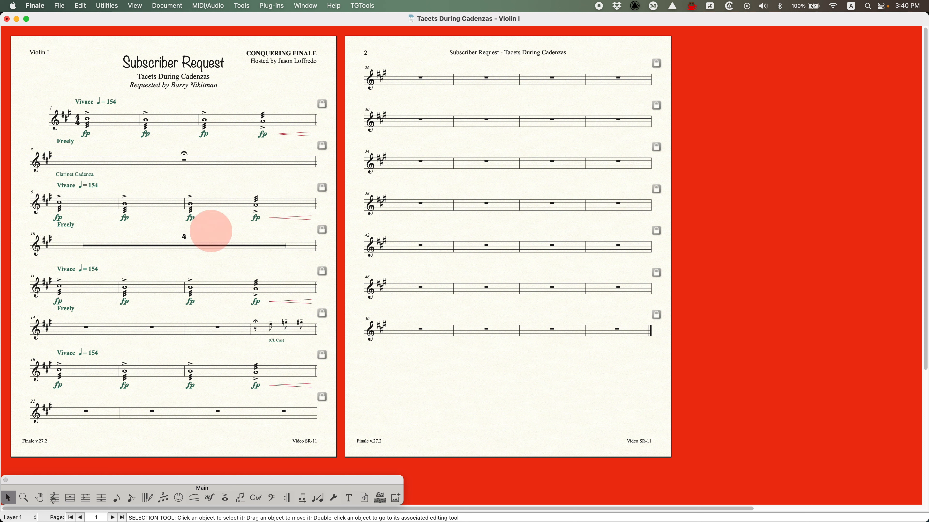
- Set the multimeasure rest at measure 10 to start numbering at 1000 measures
{"action": "left_click", "coordinate": [209, 248]}
{"action": "right_click", "coordinate": [176, 250]}
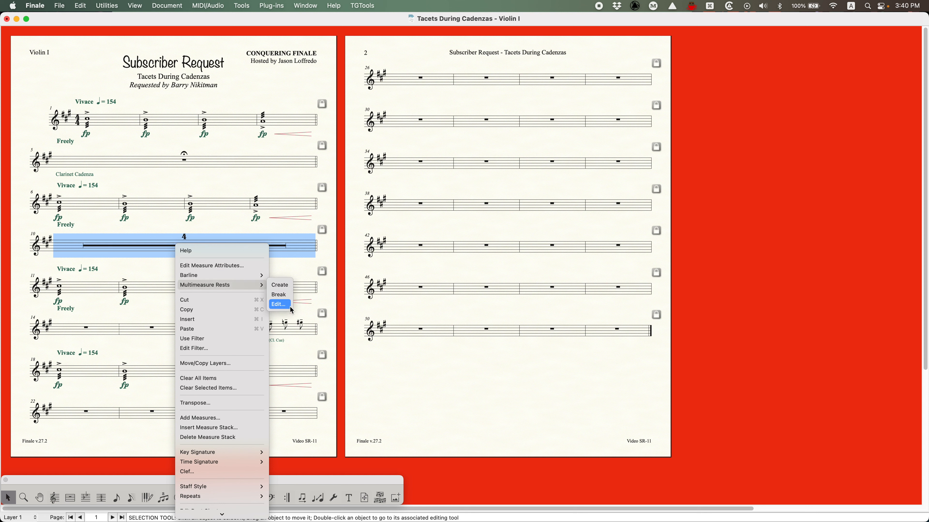
{"action": "left_click", "coordinate": [281, 305]}
{"action": "left_click_drag", "start_coordinate": [457, 88], "coordinate": [446, 126]}
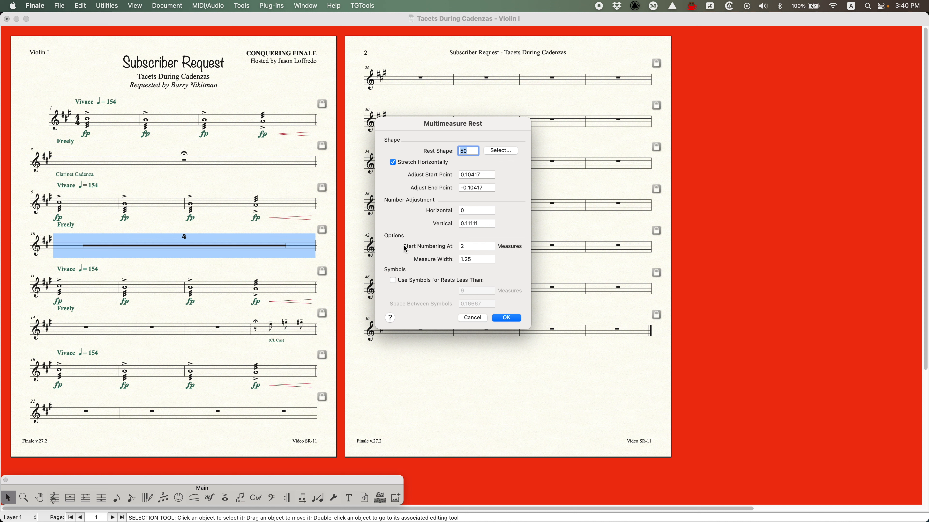
{"action": "left_click", "coordinate": [480, 246]}
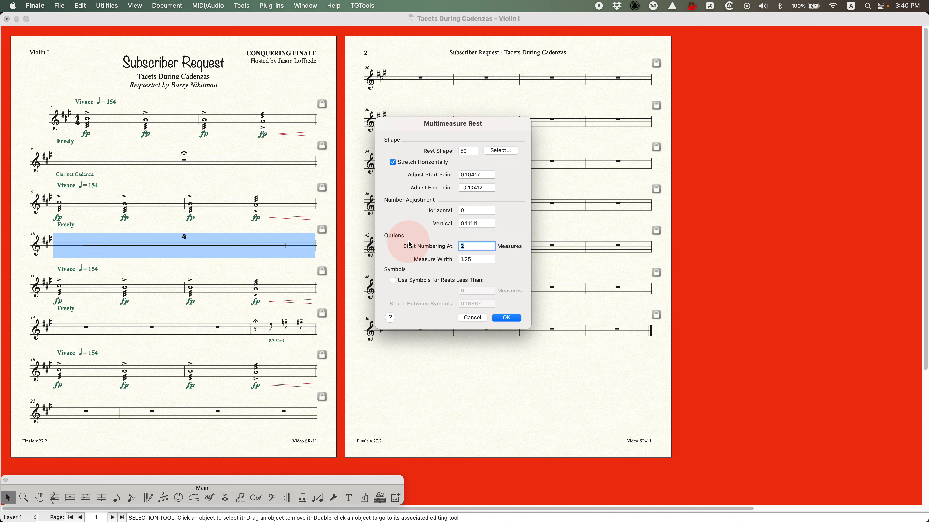
{"action": "type", "text": "1000"}
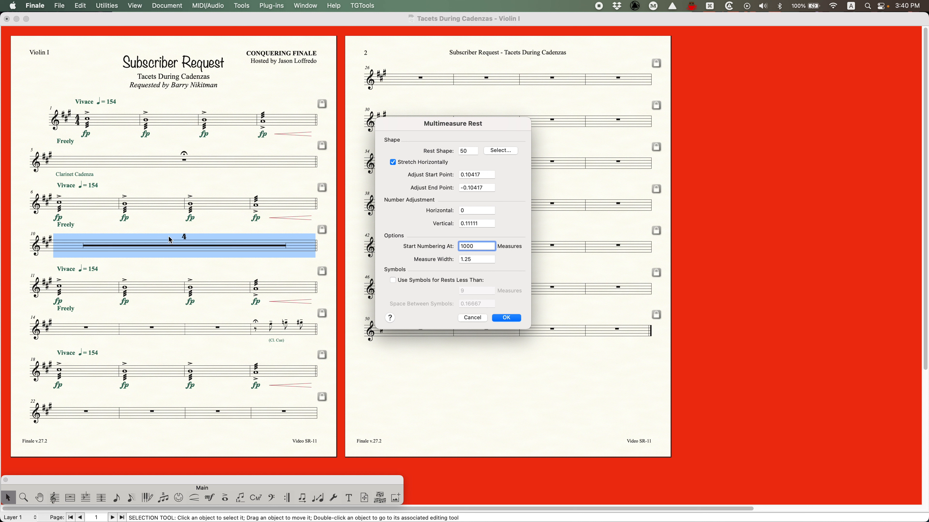
{"action": "left_click", "coordinate": [507, 319]}
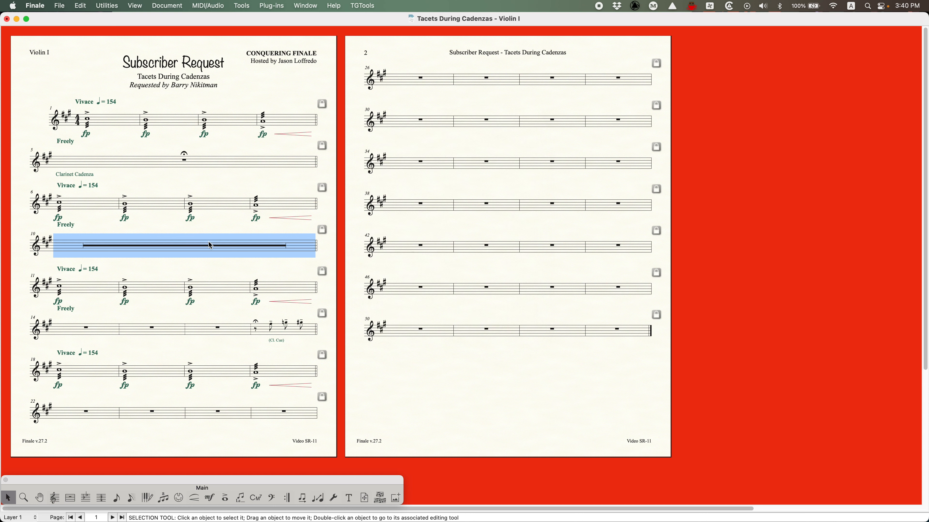
- Reopen the measure 10 multimeasure rest's settings and start creating a new rest shape in the Shape Designer
{"action": "left_click", "coordinate": [206, 226]}
{"action": "left_click", "coordinate": [202, 250]}
{"action": "right_click", "coordinate": [191, 247]}
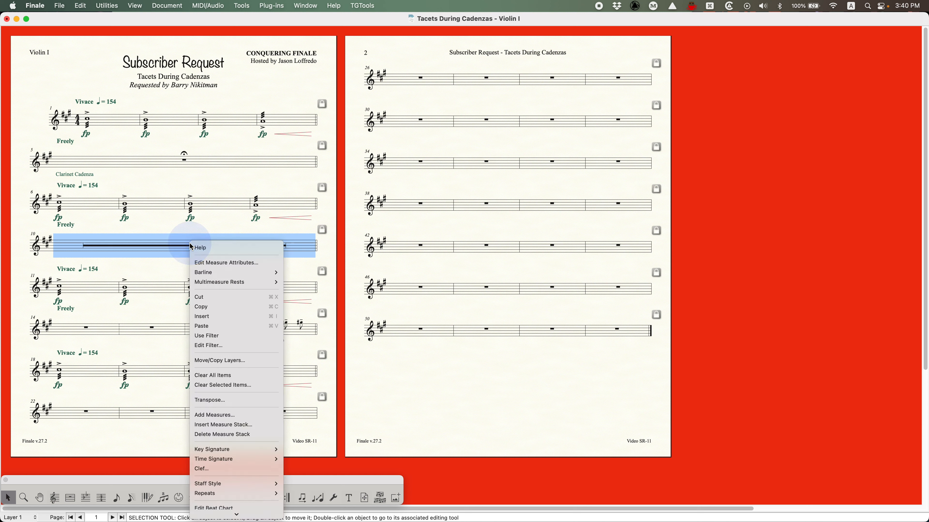
{"action": "mouse_move", "coordinate": [256, 282]}
{"action": "left_click", "coordinate": [295, 301]}
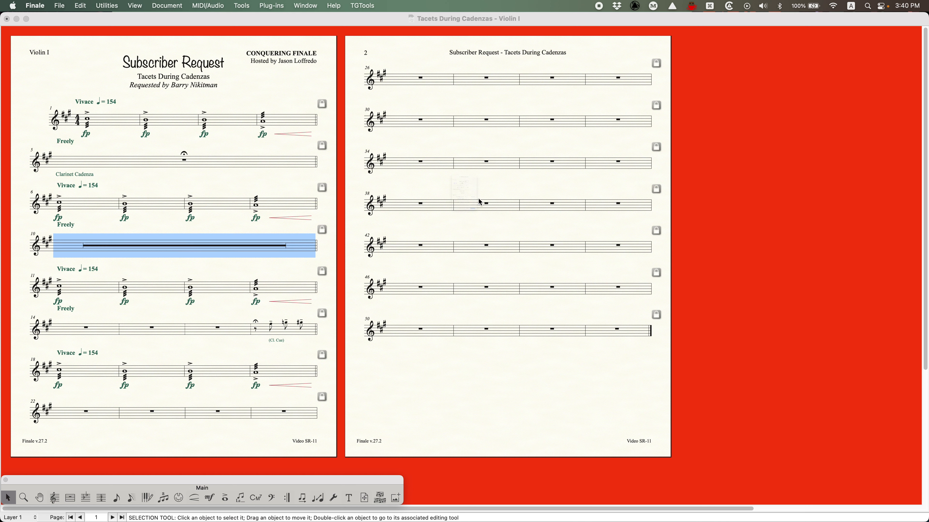
{"action": "left_click_drag", "start_coordinate": [501, 92], "coordinate": [478, 123]}
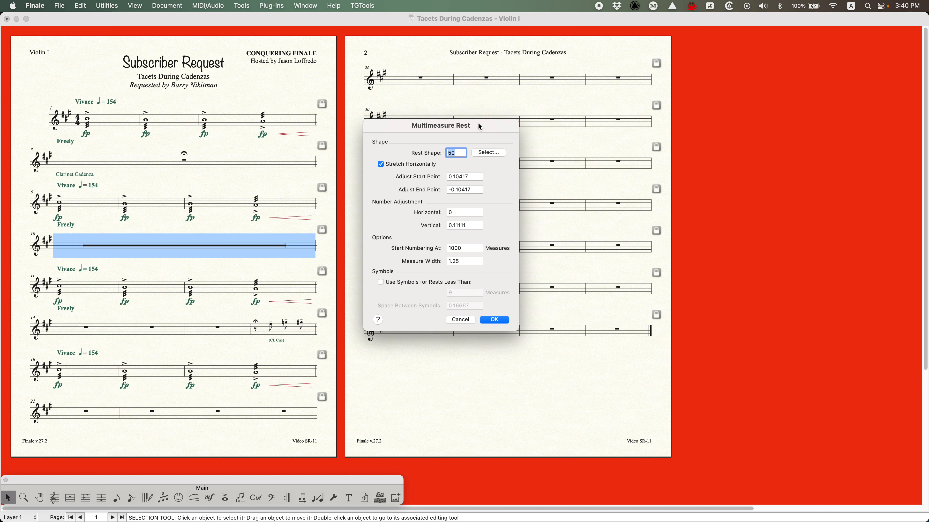
{"action": "left_click", "coordinate": [498, 153]}
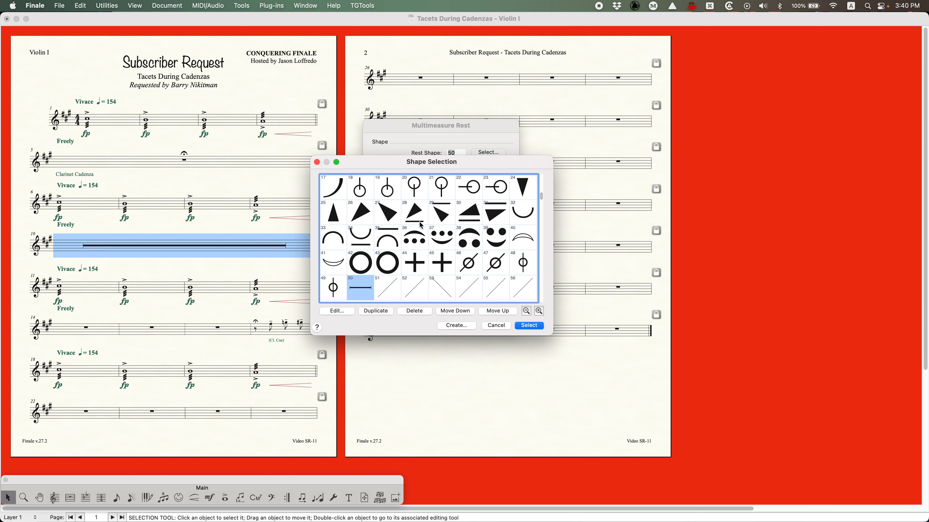
{"action": "scroll", "coordinate": [422, 225], "scroll_direction": "down", "scroll_amount": 1}
{"action": "left_click", "coordinate": [357, 268]}
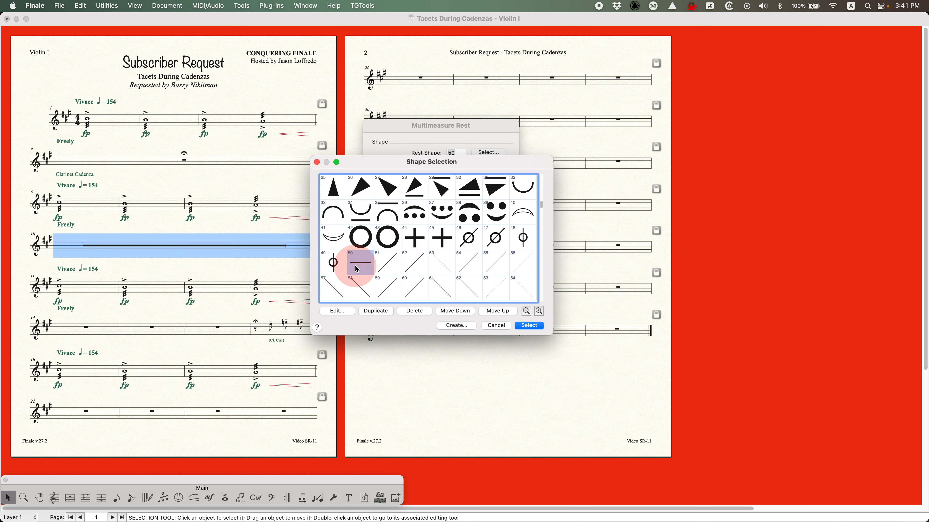
{"action": "scroll", "coordinate": [364, 265], "scroll_direction": "down", "scroll_amount": 10}
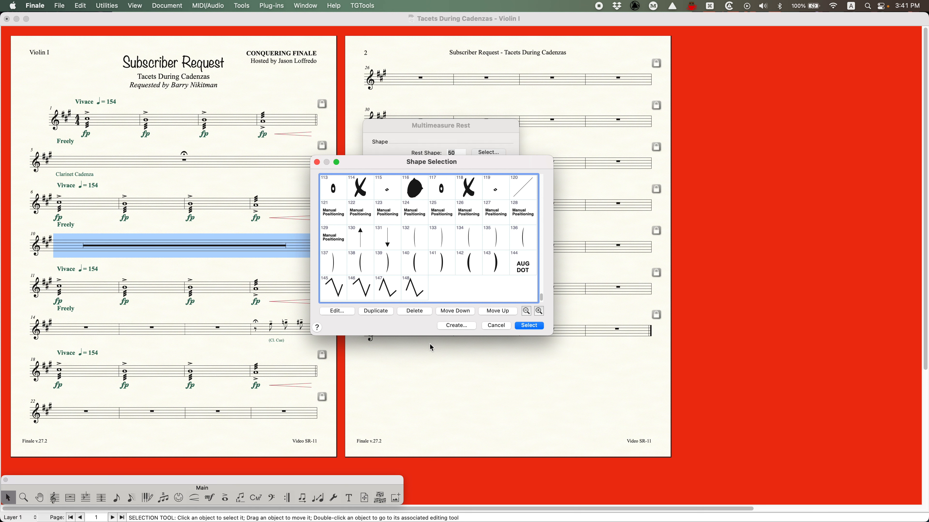
{"action": "left_click", "coordinate": [456, 326]}
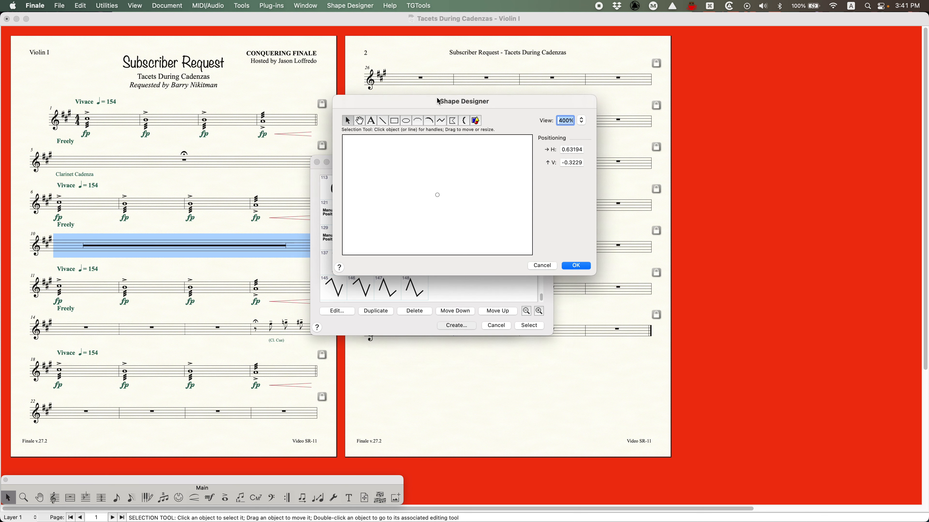
{"action": "left_click_drag", "start_coordinate": [439, 101], "coordinate": [390, 103]}
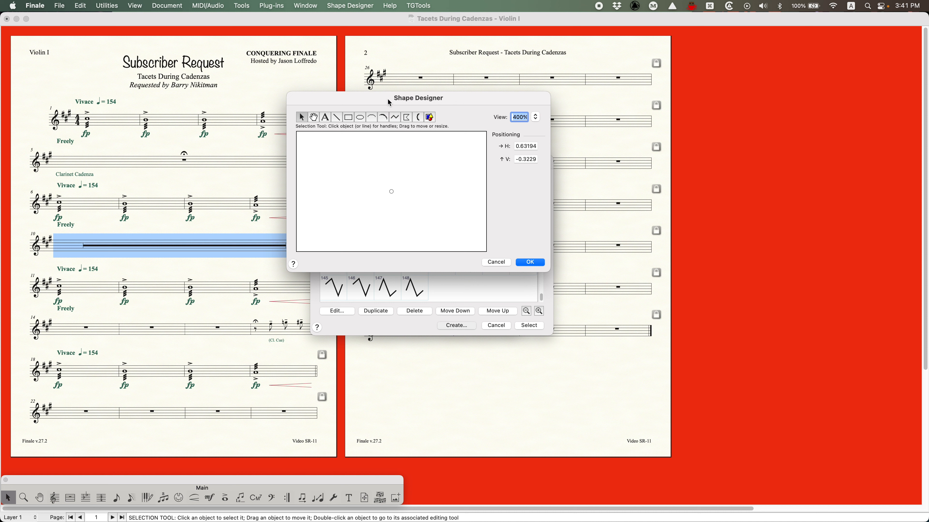
- Show the staff lines as a positioning guide in the Shape Designer, keeping the view at 400%
{"action": "left_click", "coordinate": [366, 4]}
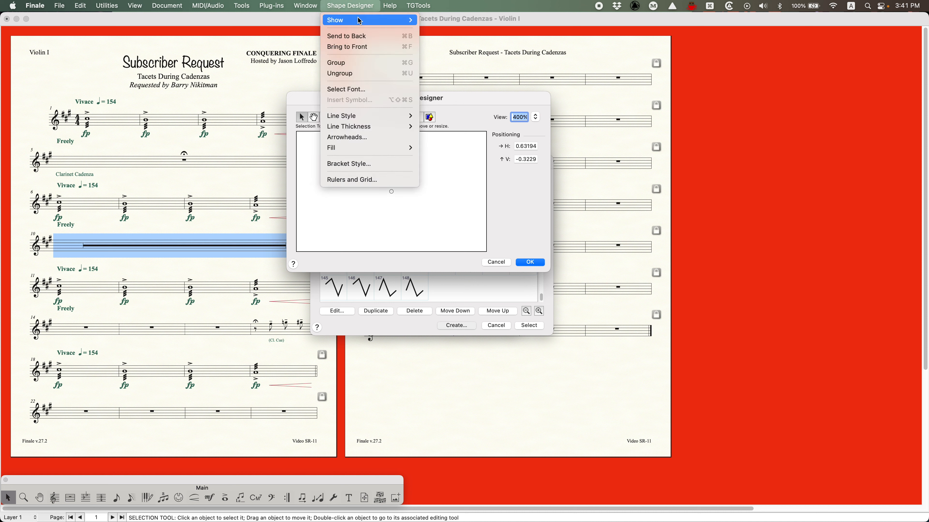
{"action": "mouse_move", "coordinate": [356, 21]}
{"action": "left_click", "coordinate": [452, 53]}
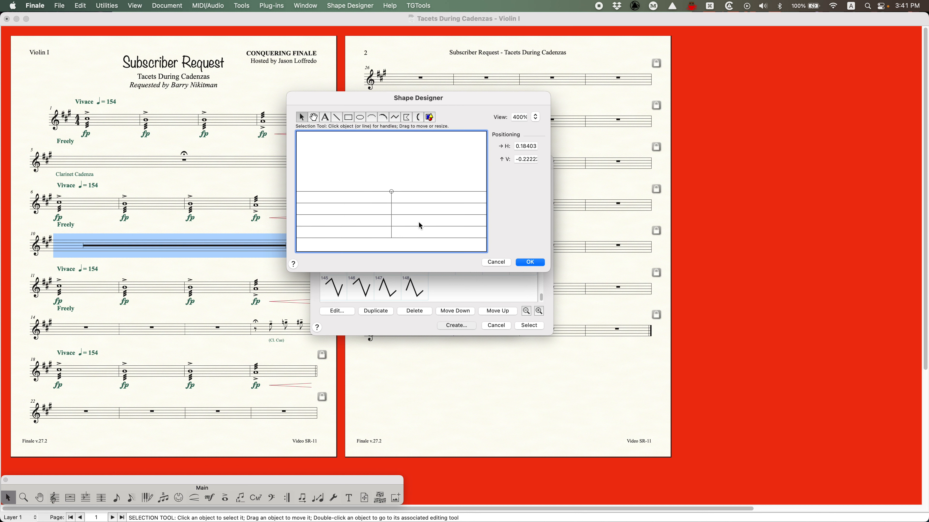
{"action": "left_click", "coordinate": [536, 118]}
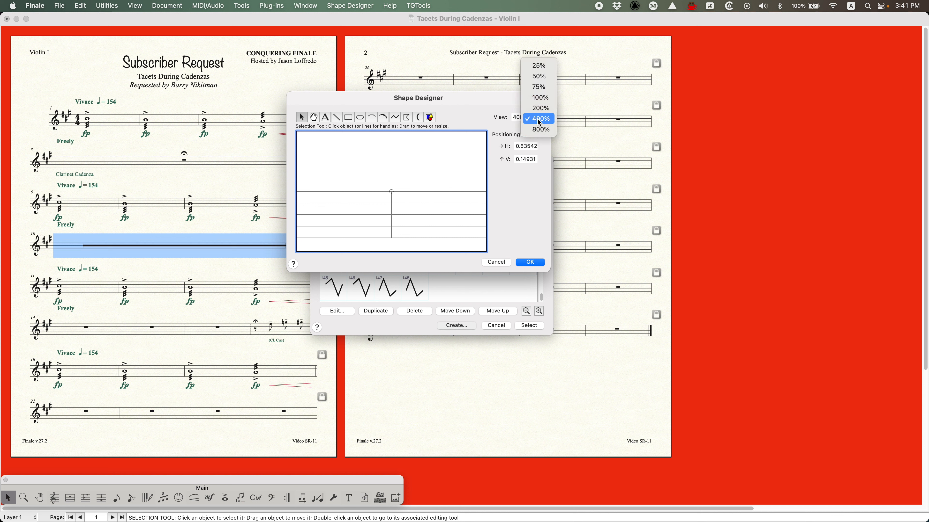
{"action": "left_click", "coordinate": [487, 121]}
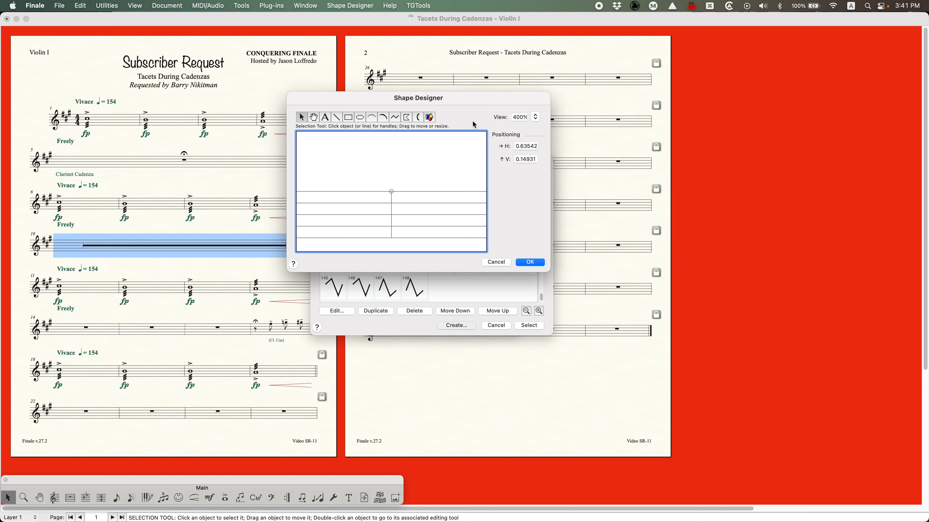
- Choose the Text tool for the new shape and set its font to Finale Maestro, size 24
{"action": "left_click", "coordinate": [325, 118]}
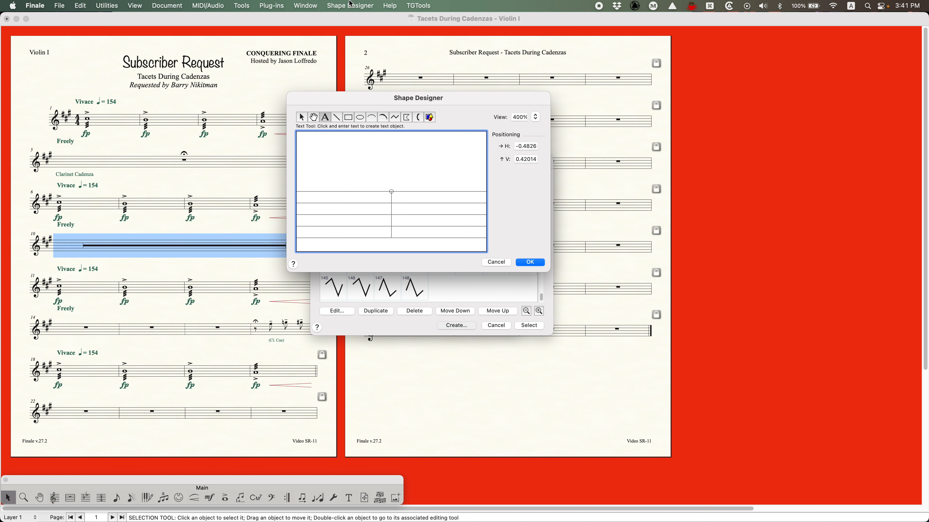
{"action": "left_click", "coordinate": [355, 5]}
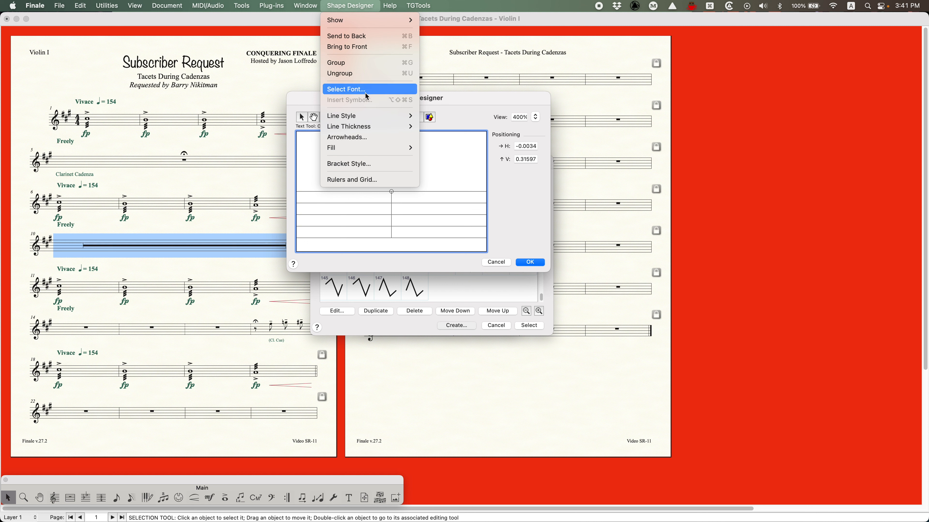
{"action": "left_click", "coordinate": [347, 89]}
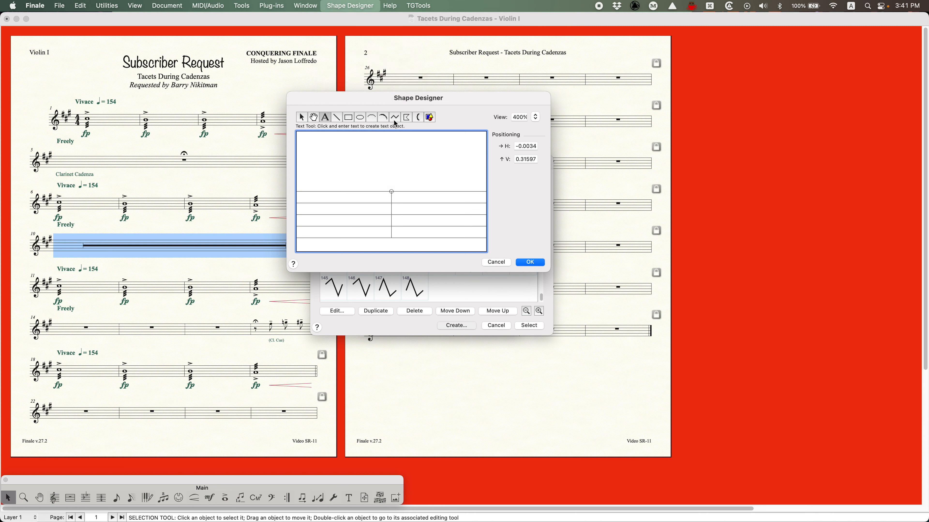
{"action": "left_click_drag", "start_coordinate": [486, 83], "coordinate": [460, 158]}
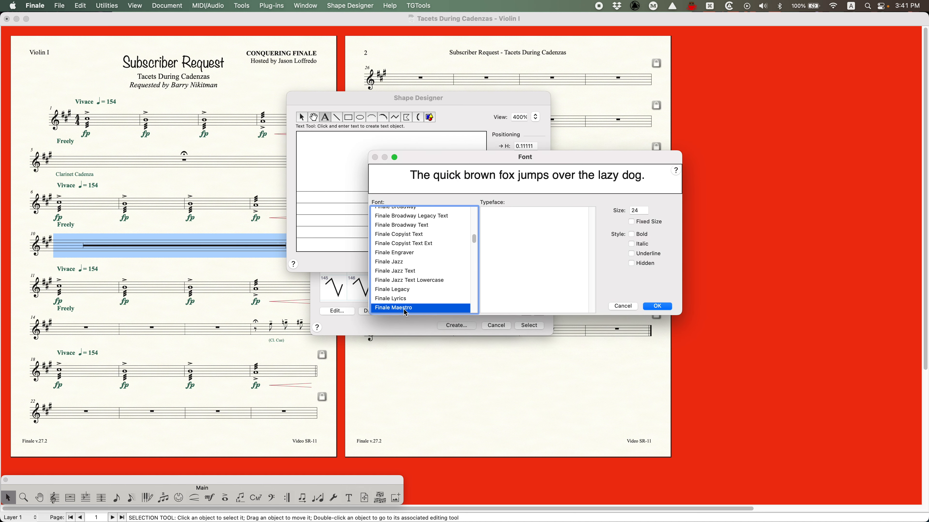
{"action": "scroll", "coordinate": [404, 294], "scroll_direction": "down", "scroll_amount": 1}
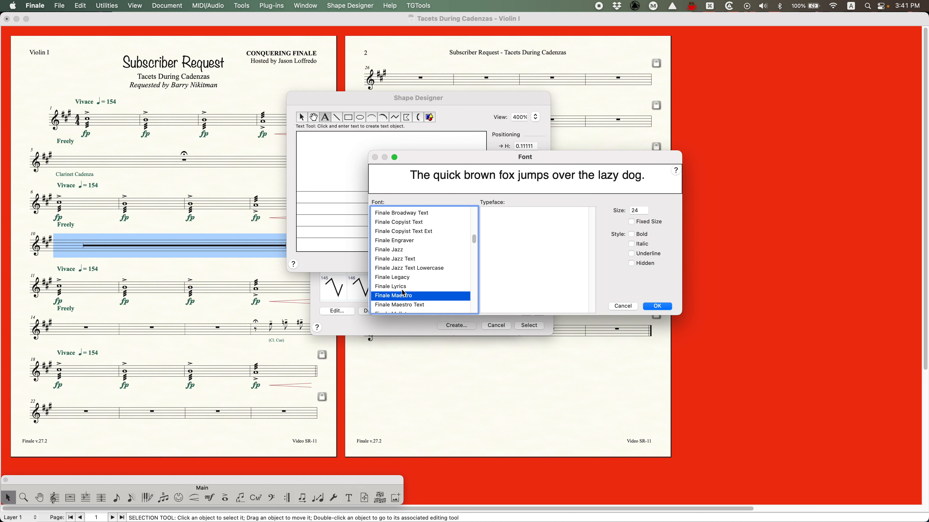
{"action": "left_click", "coordinate": [643, 211]}
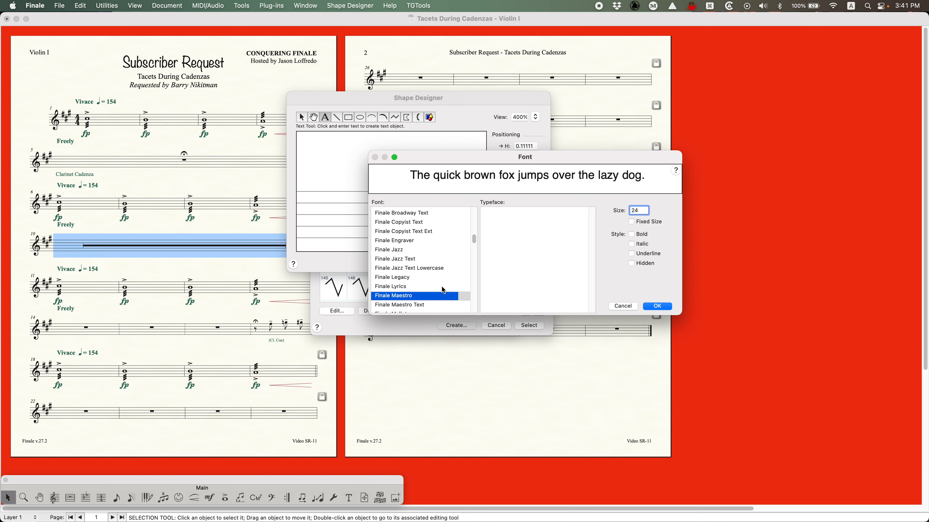
{"action": "left_click", "coordinate": [657, 307]}
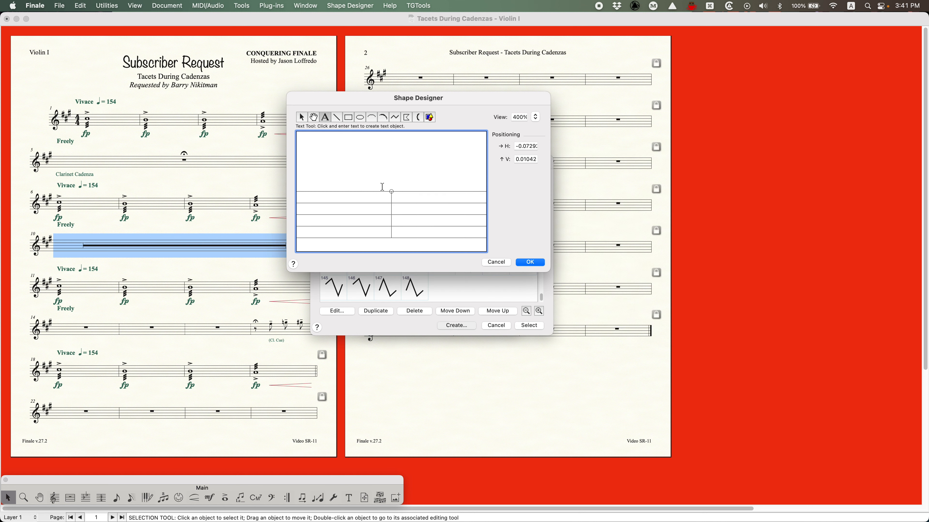
- Insert the whole rest symbol (U+E4E3) from the Rests category as text just above the staff in the shape
{"action": "left_click", "coordinate": [390, 175]}
{"action": "left_click", "coordinate": [342, 5]}
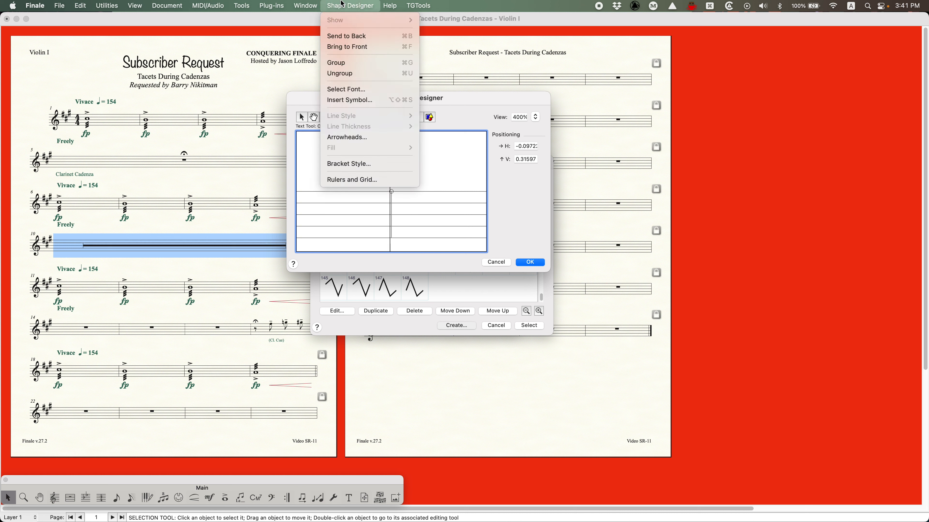
{"action": "left_click", "coordinate": [401, 102]}
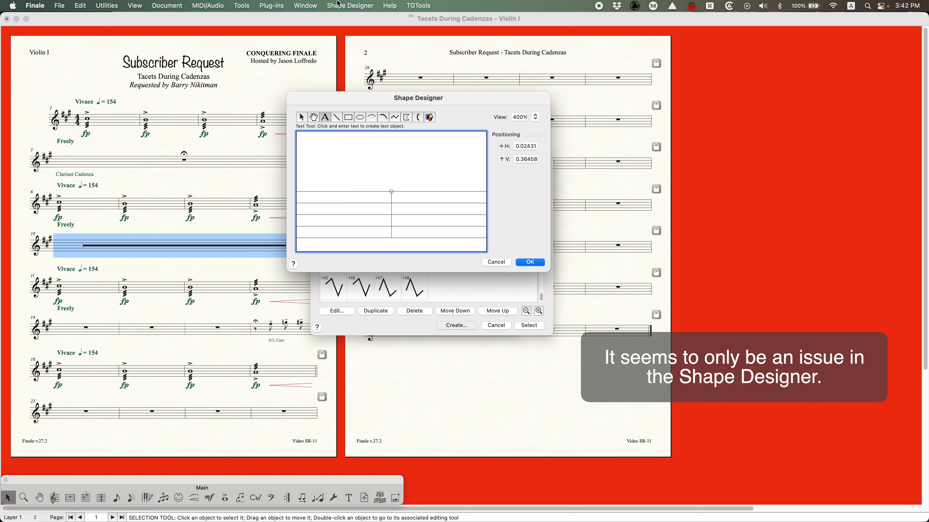
{"action": "left_click", "coordinate": [344, 5]}
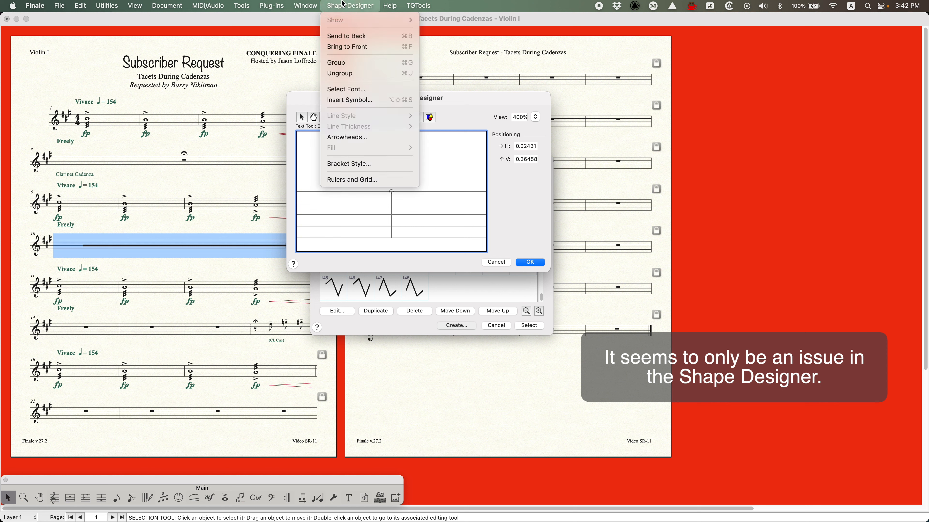
{"action": "left_click", "coordinate": [360, 100]}
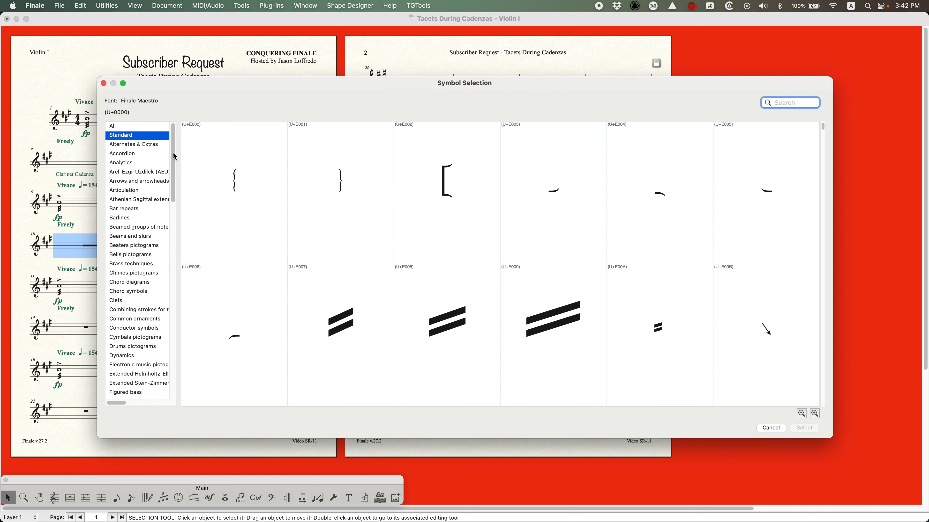
{"action": "left_click_drag", "start_coordinate": [175, 157], "coordinate": [173, 429]}
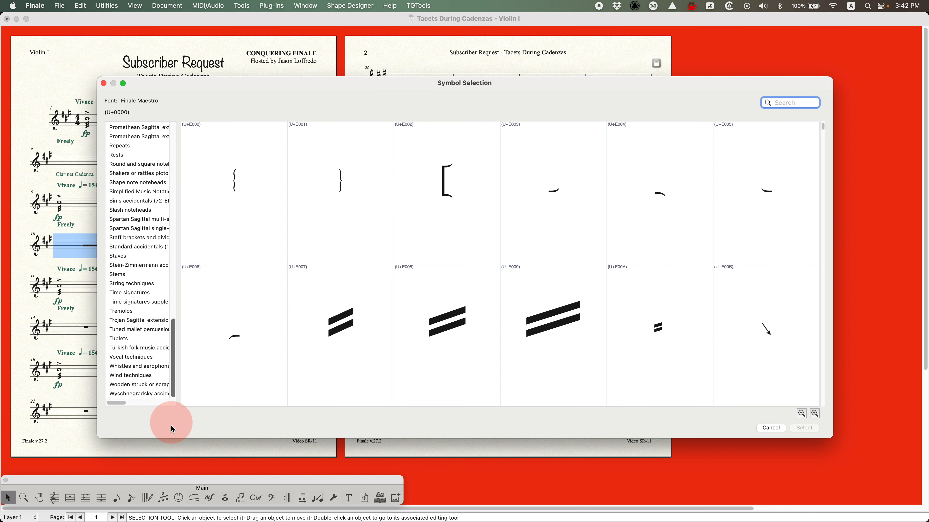
{"action": "left_click", "coordinate": [126, 156]}
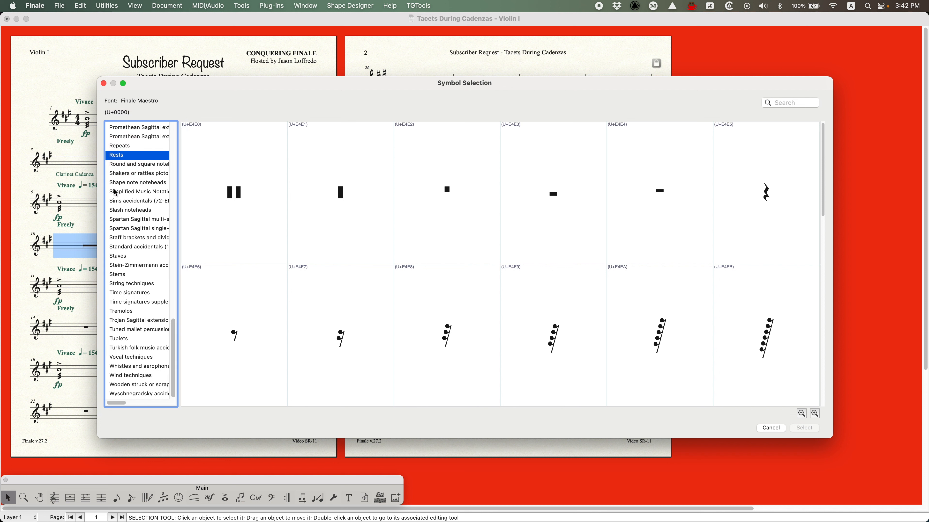
{"action": "left_click", "coordinate": [585, 192]}
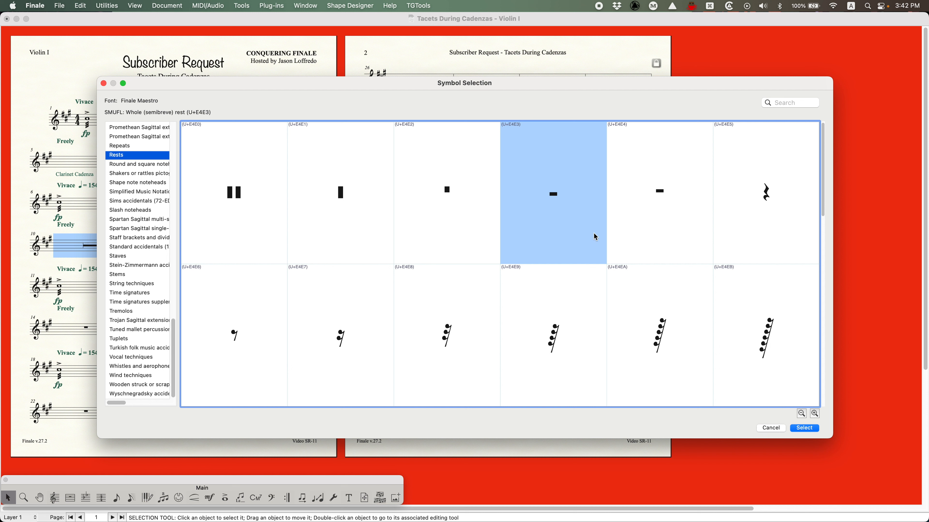
{"action": "left_click", "coordinate": [803, 428]}
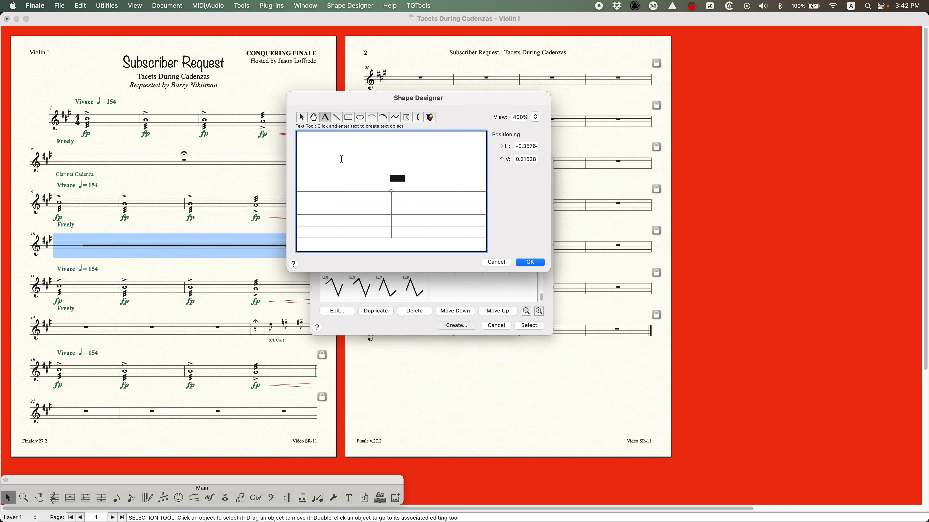
- Move the whole rest symbol onto the staff guide, hanging from the second line and centred on the origin
{"action": "left_click", "coordinate": [301, 117]}
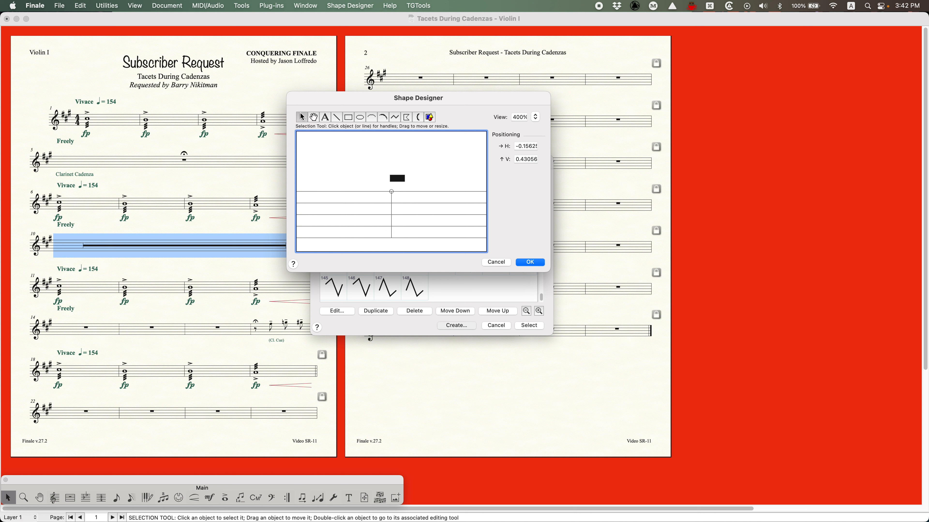
{"action": "left_click_drag", "start_coordinate": [400, 179], "coordinate": [395, 208]}
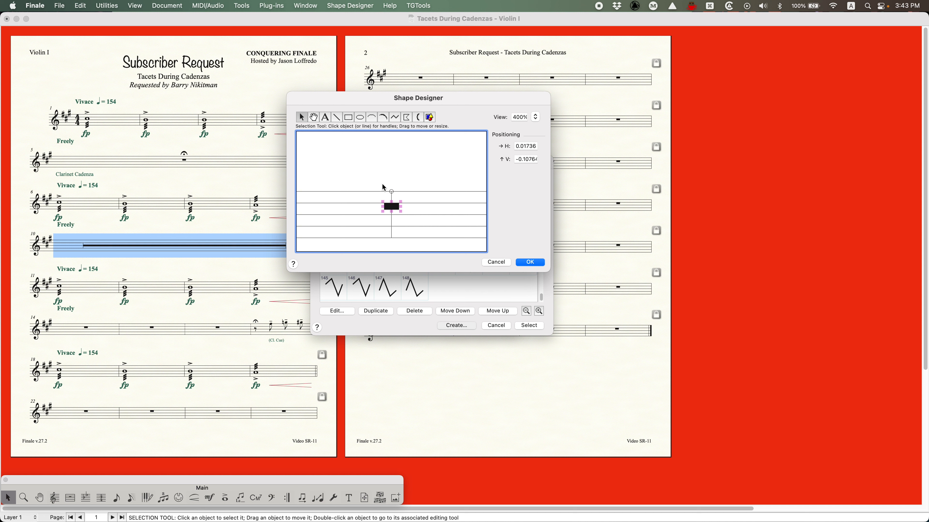
{"action": "left_click", "coordinate": [405, 181]}
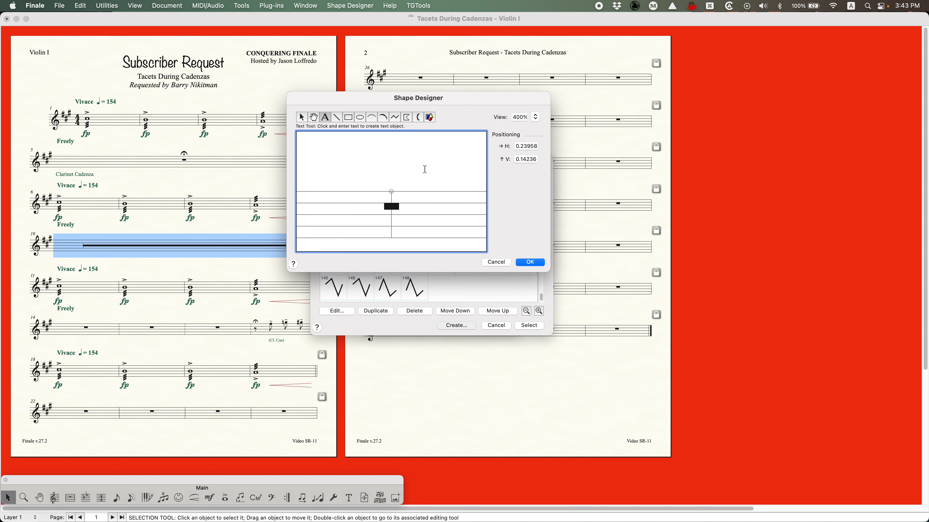
- Insert the fermata above symbol (U+E4C0) from the Holds and pauses category and centre it above the whole rest
{"action": "left_click", "coordinate": [325, 116]}
{"action": "left_click", "coordinate": [344, 5]}
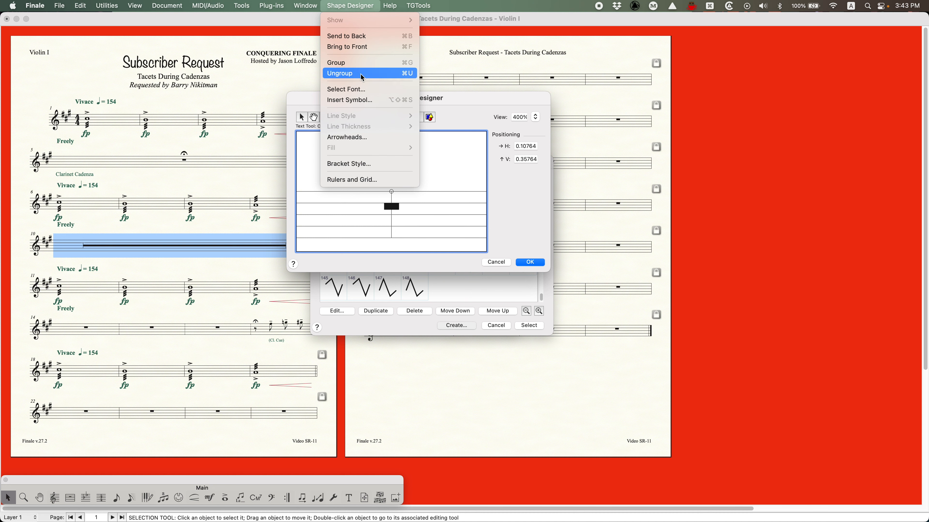
{"action": "left_click", "coordinate": [366, 100]}
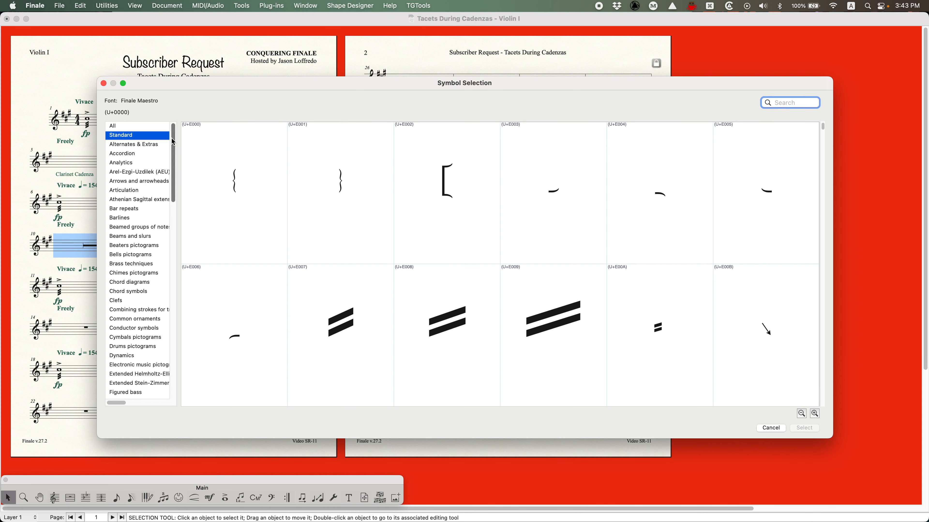
{"action": "left_click_drag", "start_coordinate": [176, 136], "coordinate": [176, 187]}
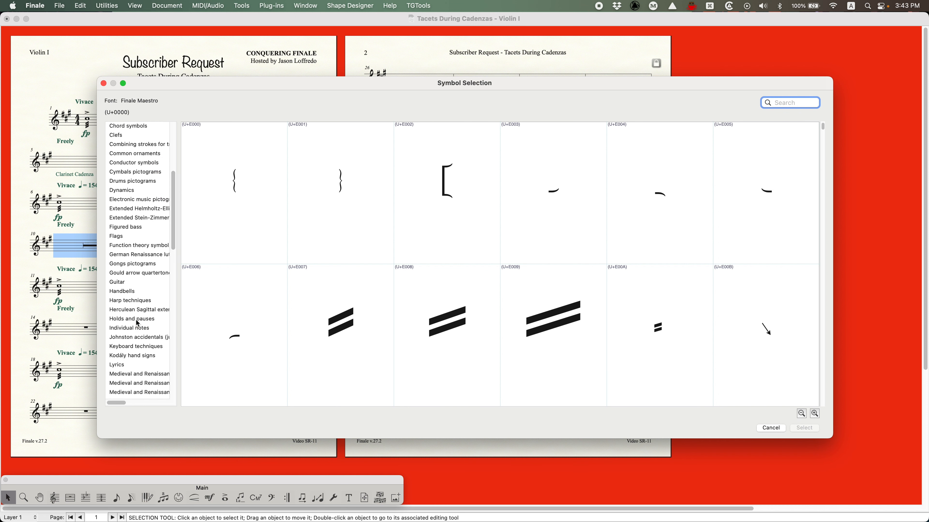
{"action": "left_click", "coordinate": [136, 319]}
{"action": "left_click", "coordinate": [245, 199]}
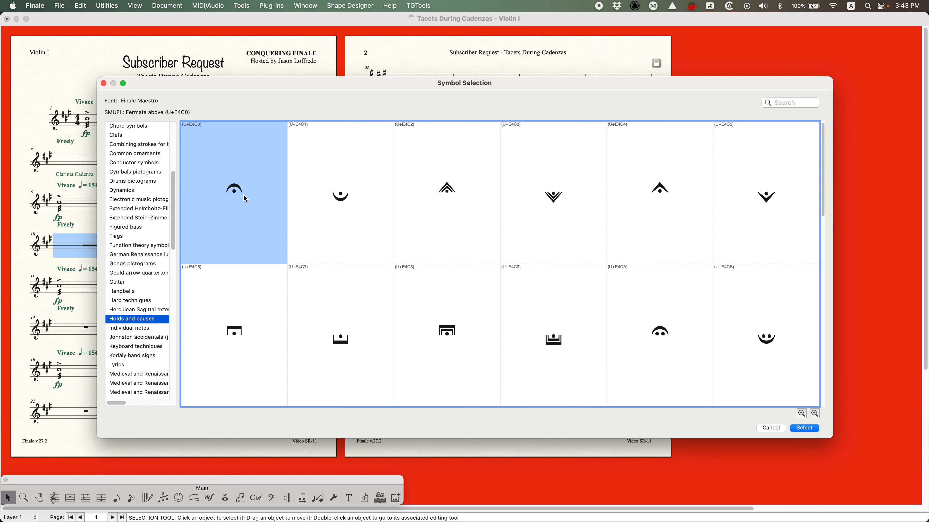
{"action": "left_click", "coordinate": [805, 429]}
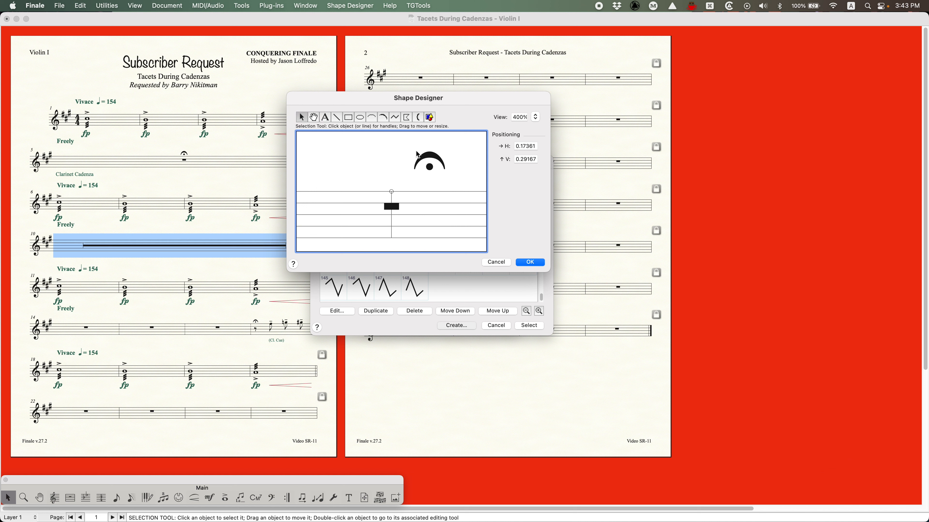
{"action": "left_click_drag", "start_coordinate": [428, 160], "coordinate": [392, 174]}
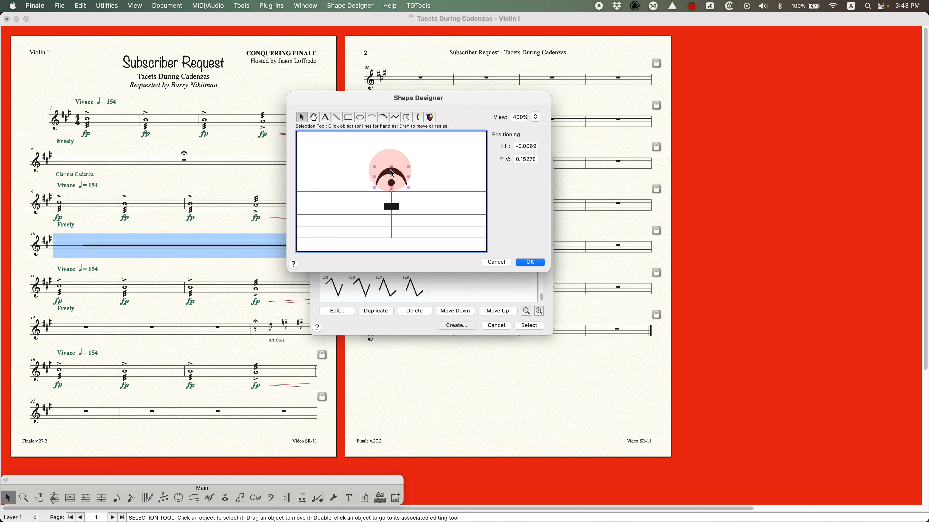
{"action": "left_click", "coordinate": [446, 167]}
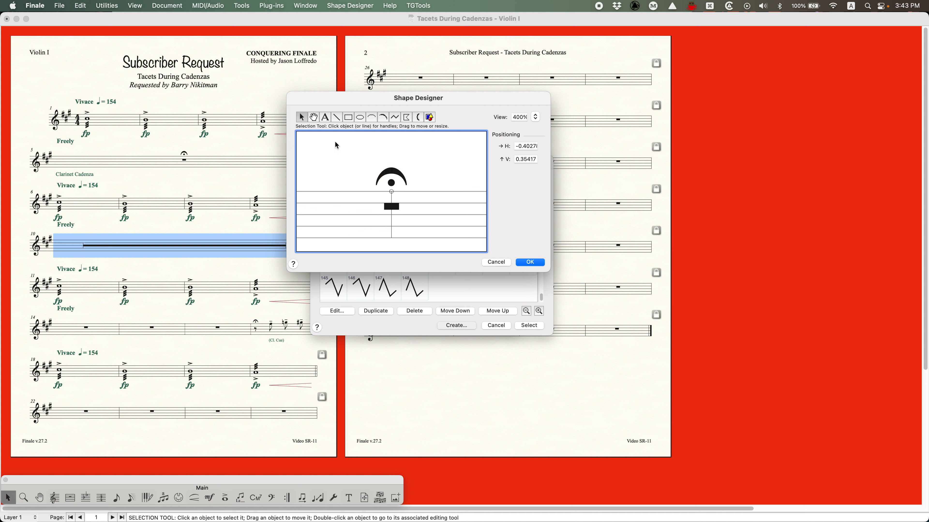
- Group the fermata and whole rest, and move the group up so the rest sits just above the top staff line
{"action": "left_click_drag", "start_coordinate": [331, 138], "coordinate": [425, 227]}
{"action": "left_click", "coordinate": [342, 5]}
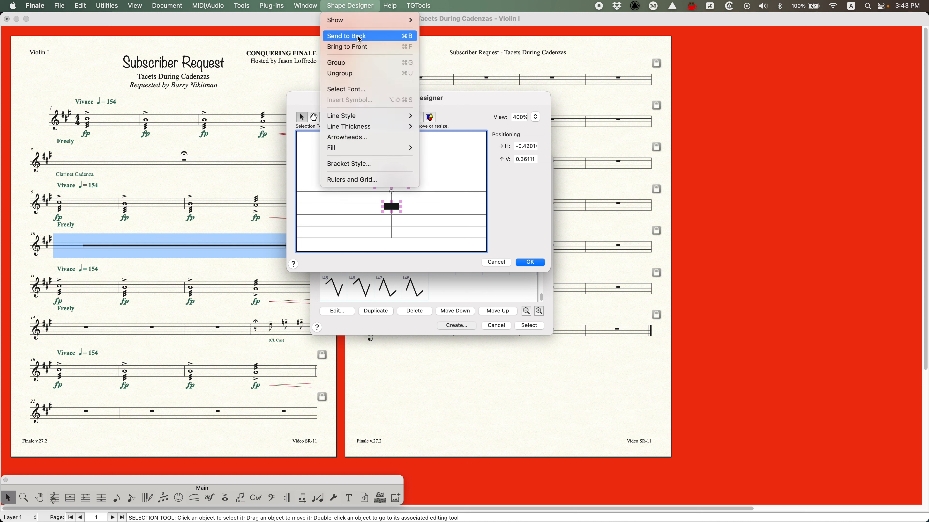
{"action": "left_click", "coordinate": [366, 63]}
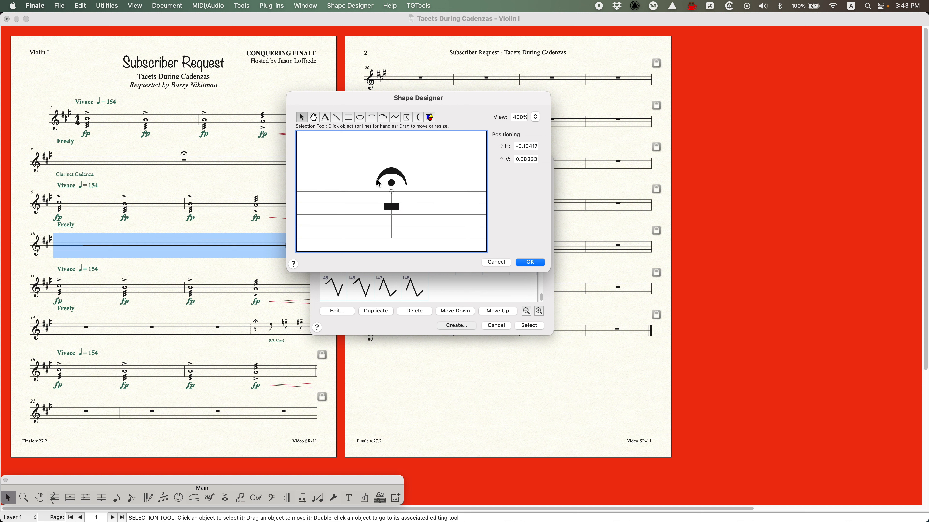
{"action": "left_click_drag", "start_coordinate": [390, 176], "coordinate": [392, 177]}
{"action": "left_click", "coordinate": [390, 180]}
{"action": "left_click_drag", "start_coordinate": [391, 180], "coordinate": [392, 160]}
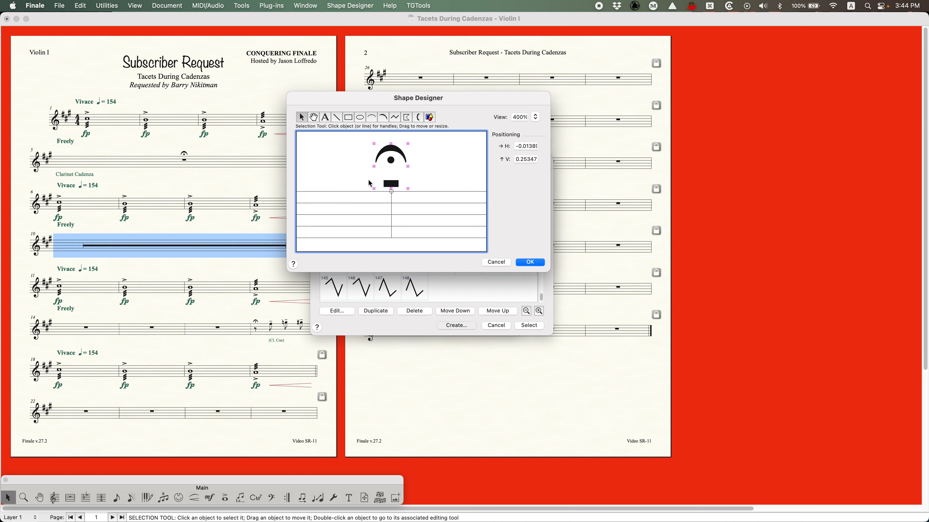
{"action": "left_click_drag", "start_coordinate": [392, 154], "coordinate": [392, 154]}
- Assign the new fermata-and-rest shape to the measure 10 multimeasure rest and turn off horizontal stretching
{"action": "left_click", "coordinate": [531, 262]}
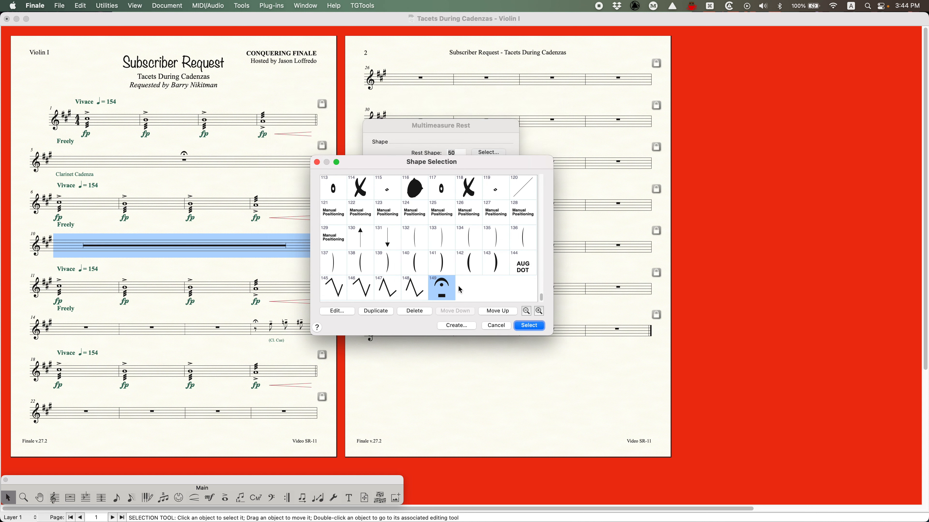
{"action": "left_click", "coordinate": [448, 286]}
{"action": "left_click", "coordinate": [530, 325]}
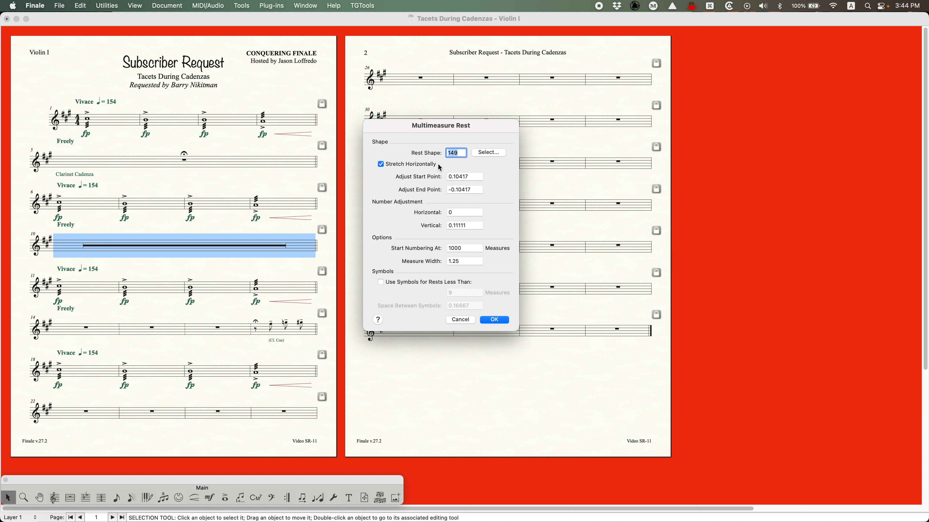
{"action": "left_click", "coordinate": [382, 165]}
{"action": "double_click", "coordinate": [465, 247]}
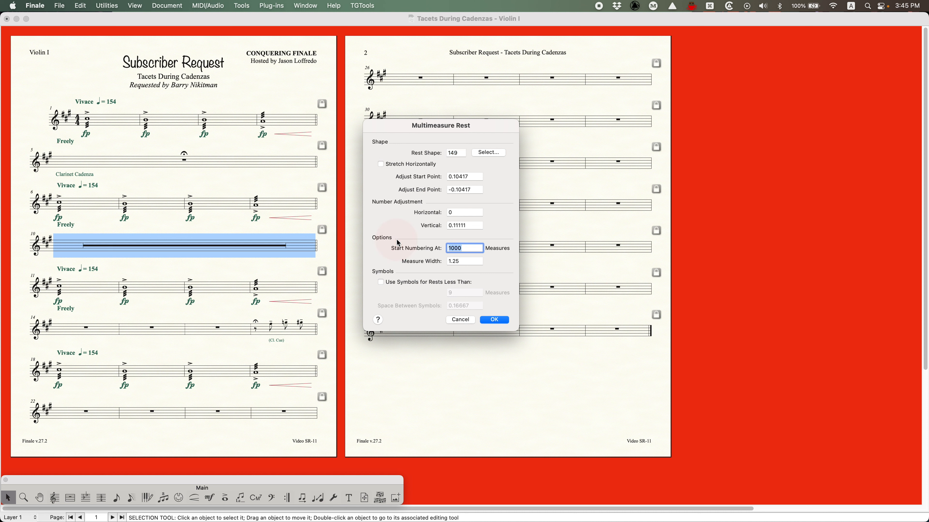
{"action": "left_click", "coordinate": [491, 322]}
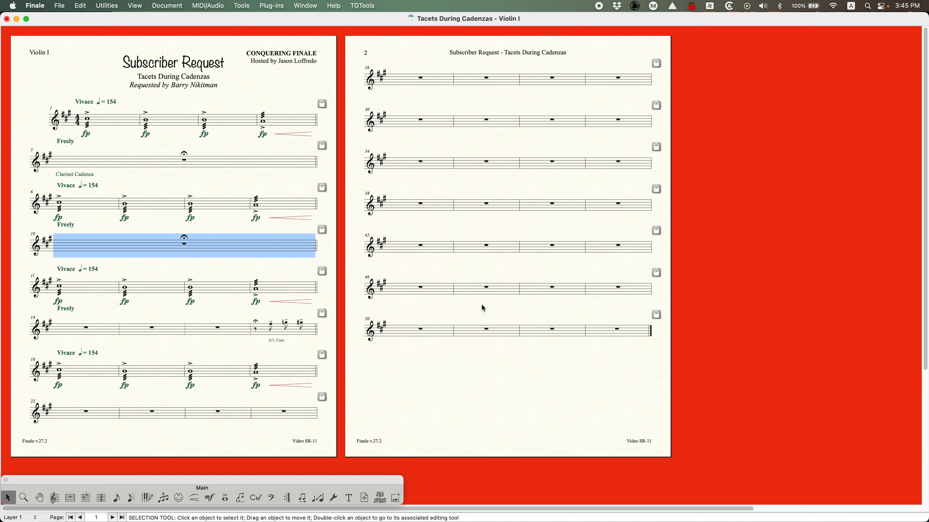
{"action": "left_click", "coordinate": [217, 229]}
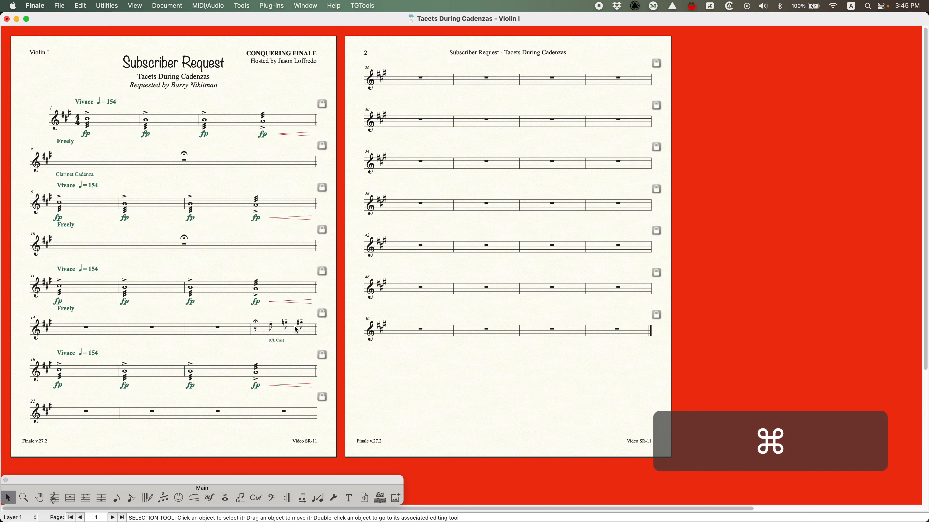
- Examine the fermata and rest in measure 10 up close and compare their placement with measure 5
{"action": "key", "text": "super+equal"}
{"action": "key", "text": "super+equal"}
{"action": "key", "text": "super+equal"}
{"action": "key", "text": "super+equal"}
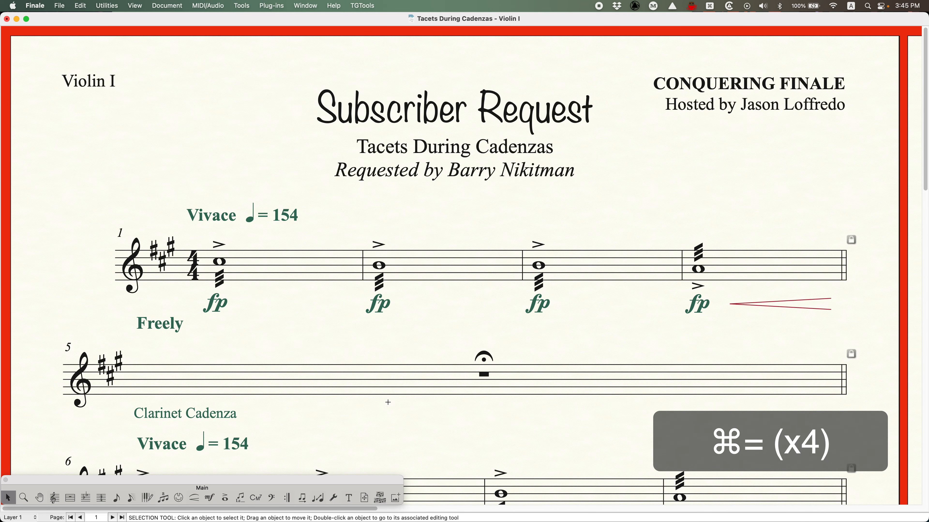
{"action": "scroll", "coordinate": [457, 408], "scroll_direction": "down", "scroll_amount": 5}
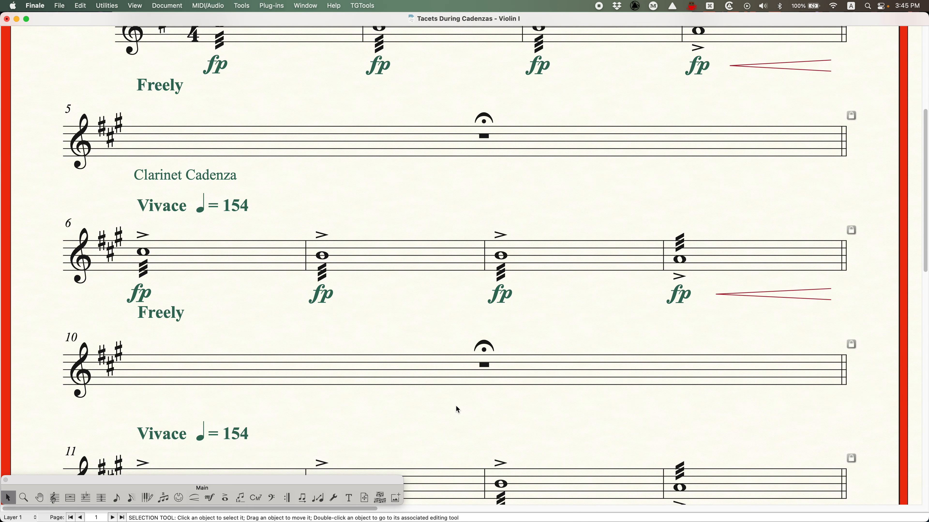
{"action": "scroll", "coordinate": [457, 410], "scroll_direction": "right", "scroll_amount": 2}
{"action": "key", "text": "super+equal"}
{"action": "scroll", "coordinate": [502, 356], "scroll_direction": "right", "scroll_amount": 6}
{"action": "key", "text": "super+minus"}
{"action": "key", "text": "super+minus"}
{"action": "key", "text": "super+minus"}
{"action": "key", "text": "super+minus"}
{"action": "key", "text": "super+minus"}
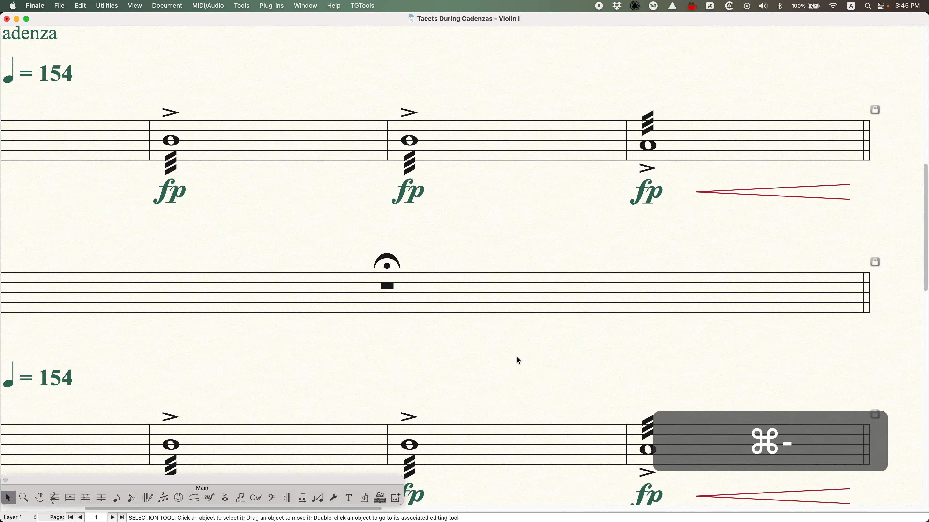
{"action": "scroll", "coordinate": [296, 349], "scroll_direction": "up", "scroll_amount": 5}
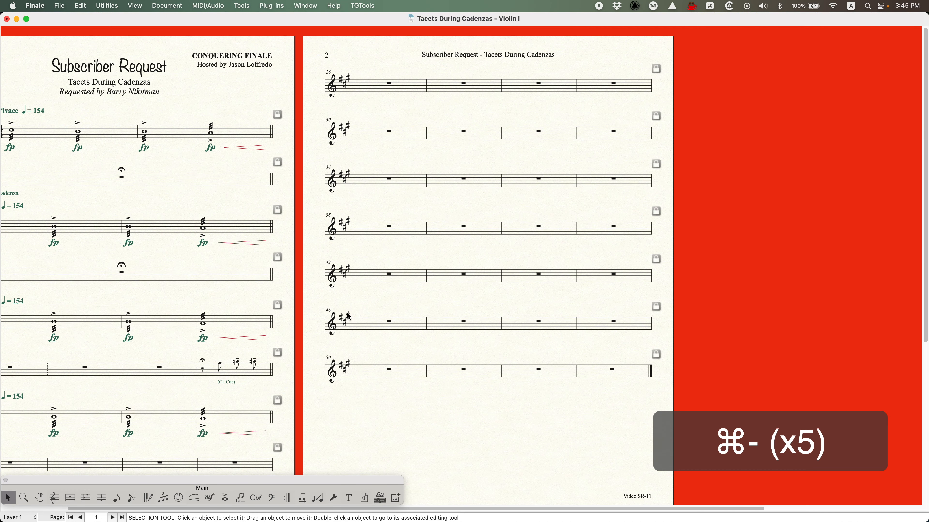
{"action": "scroll", "coordinate": [345, 310], "scroll_direction": "left", "scroll_amount": 3}
{"action": "left_click", "coordinate": [248, 274]}
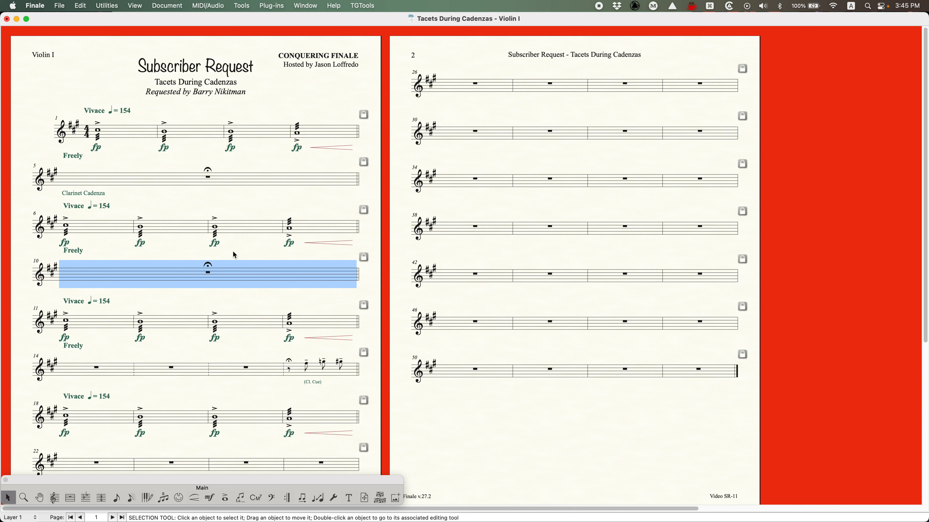
{"action": "left_click", "coordinate": [251, 259]}
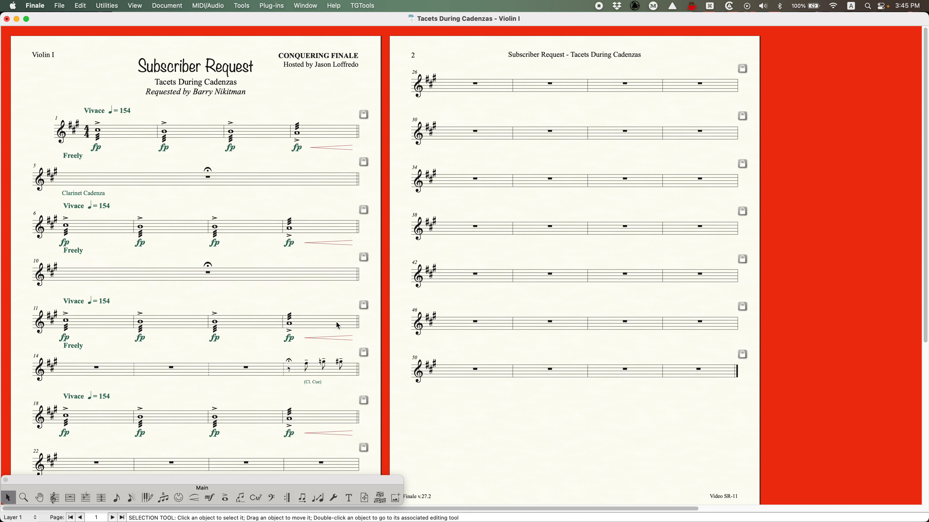
- Try moving the four Vivace measures after the measure 10 rest up into its system
{"action": "left_click", "coordinate": [187, 322]}
{"action": "key", "text": "Up"}
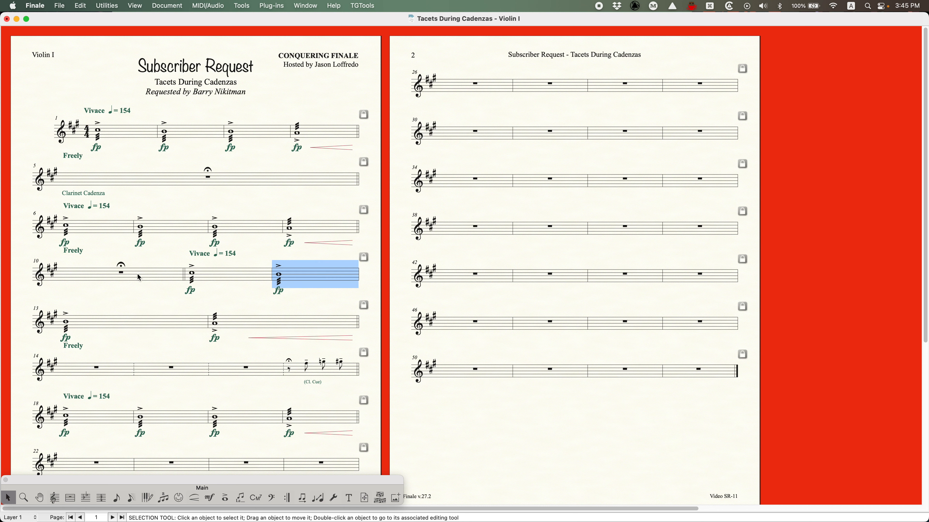
{"action": "left_click", "coordinate": [176, 323]}
{"action": "key", "text": "Up"}
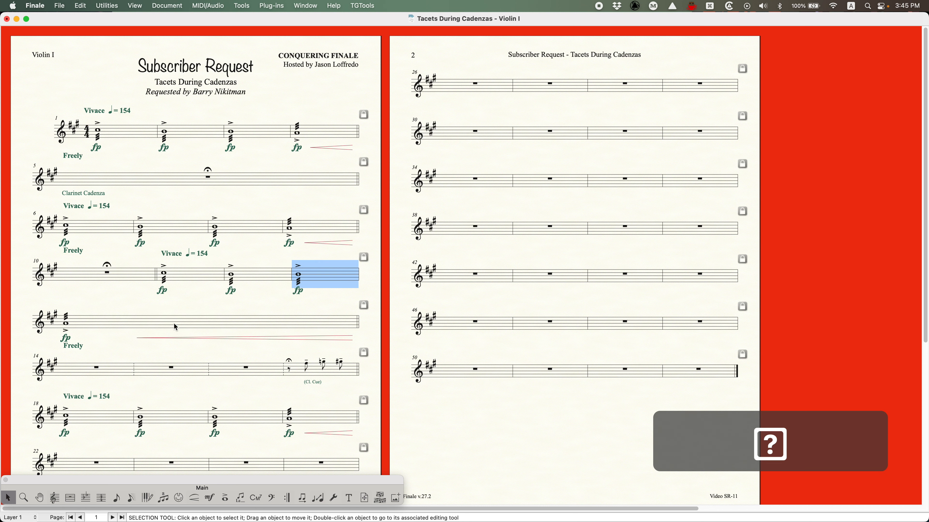
{"action": "left_click", "coordinate": [128, 329]}
{"action": "key", "text": "Up"}
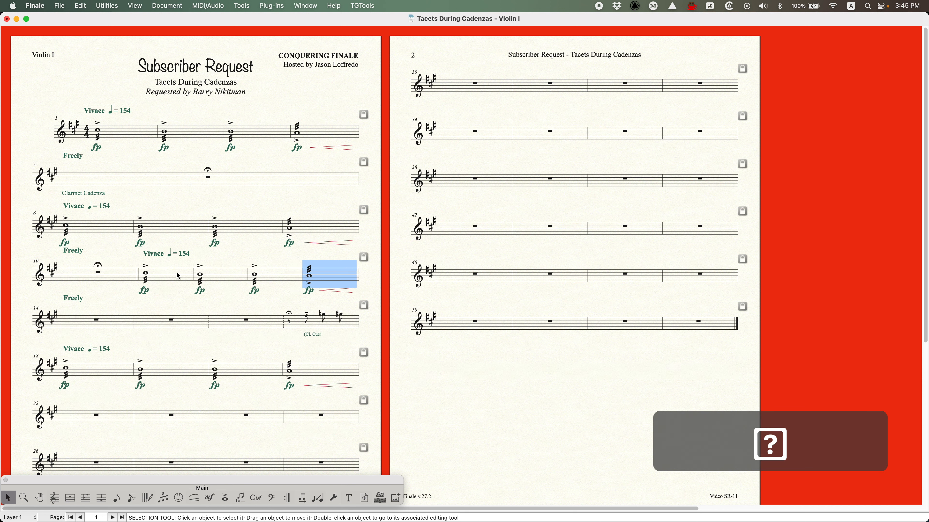
- Undo the last measure move and send the remaining Vivace measures back down to their own system
{"action": "key", "text": "super+z"}
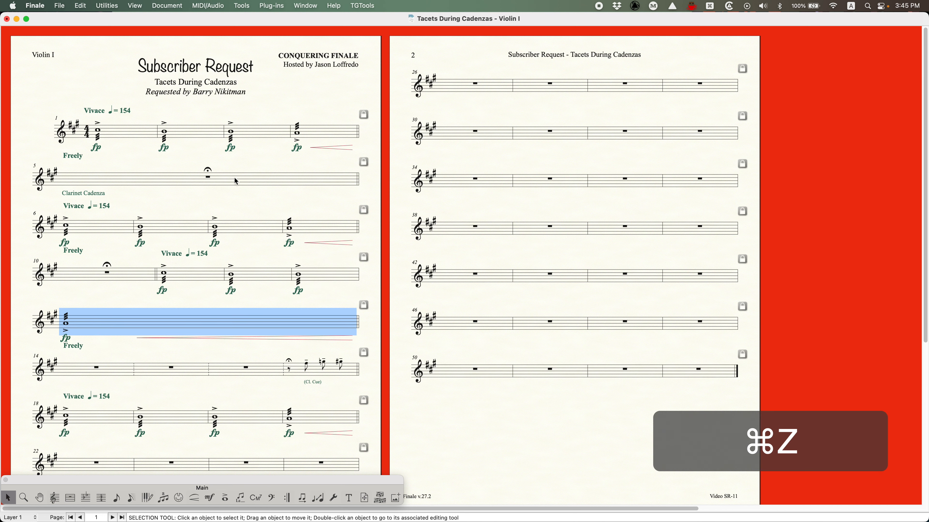
{"action": "left_click", "coordinate": [192, 282]}
{"action": "key", "text": "Down"}
{"action": "left_click", "coordinate": [227, 256]}
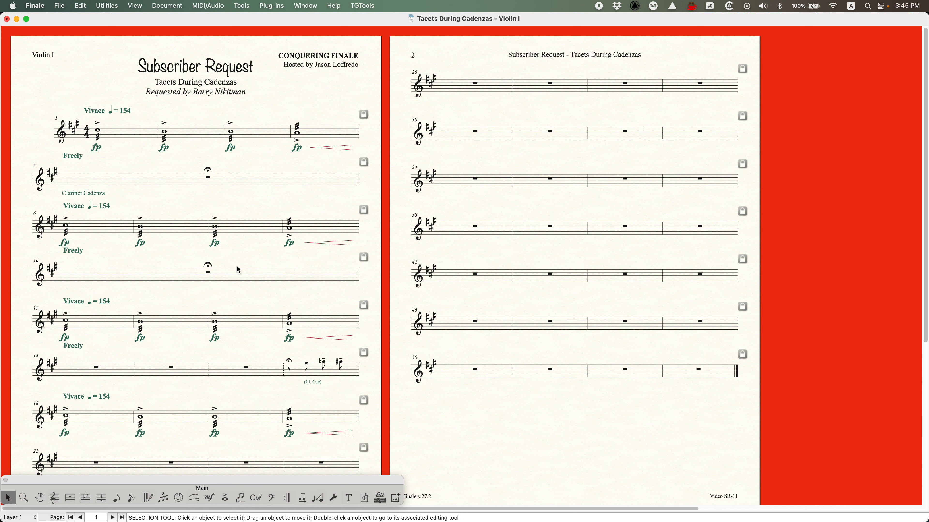
- Switch to the Violin II part and combine the four empty measures starting at measure 10 into a multimeasure rest
{"action": "key", "text": "alt+super+period"}
{"action": "left_click", "coordinate": [121, 273]}
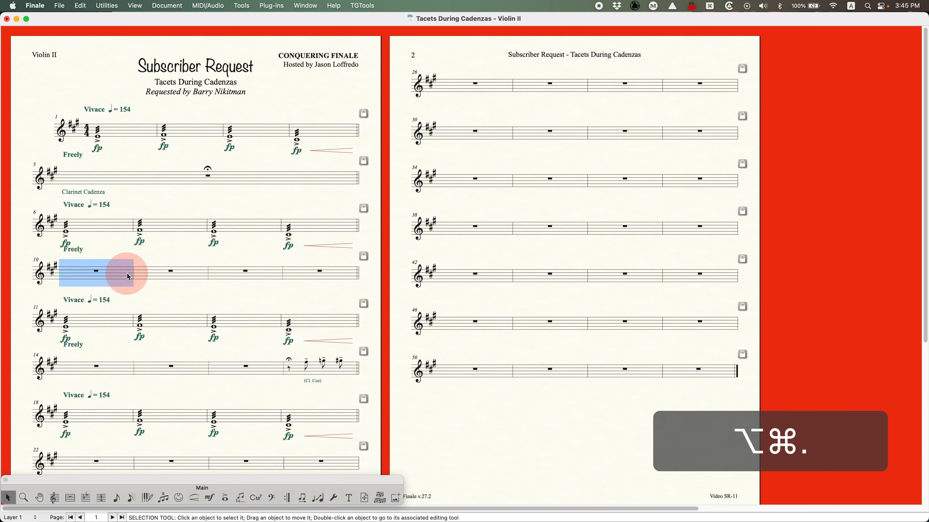
{"action": "left_click", "coordinate": [313, 273], "text": "shift"}
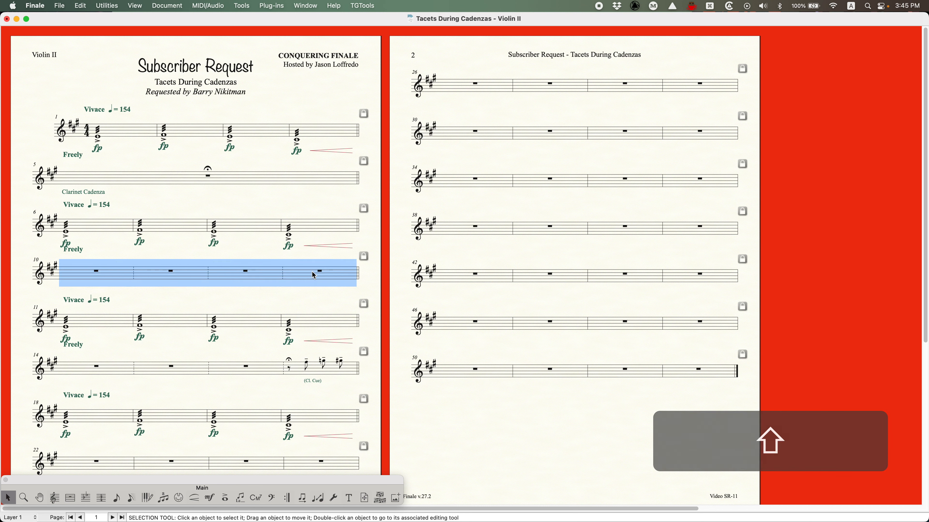
{"action": "key", "text": "alt+super+m"}
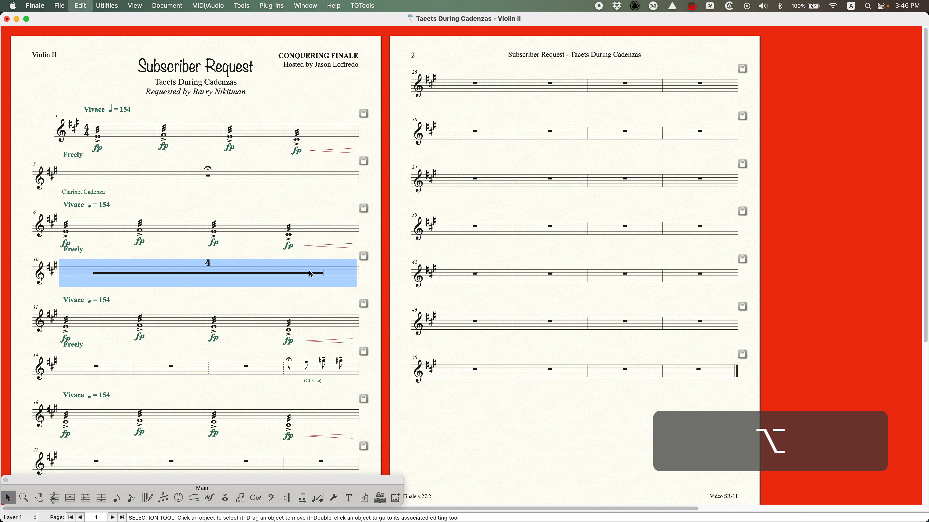
- Set the Violin II multimeasure rest to shape 149, without horizontal stretching, and start numbering at 1000 measures
{"action": "double_click", "coordinate": [311, 274]}
{"action": "type", "text": "149"}
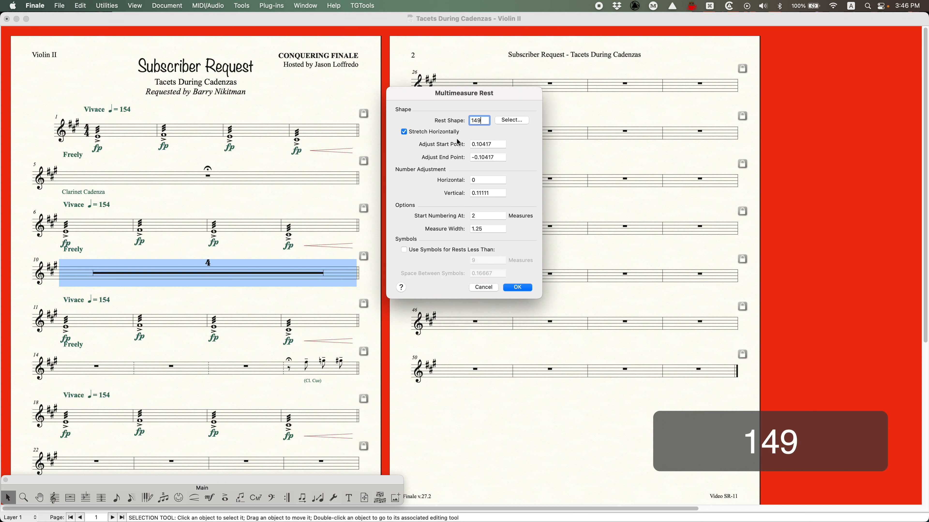
{"action": "left_click", "coordinate": [404, 132]}
{"action": "left_click", "coordinate": [477, 215]}
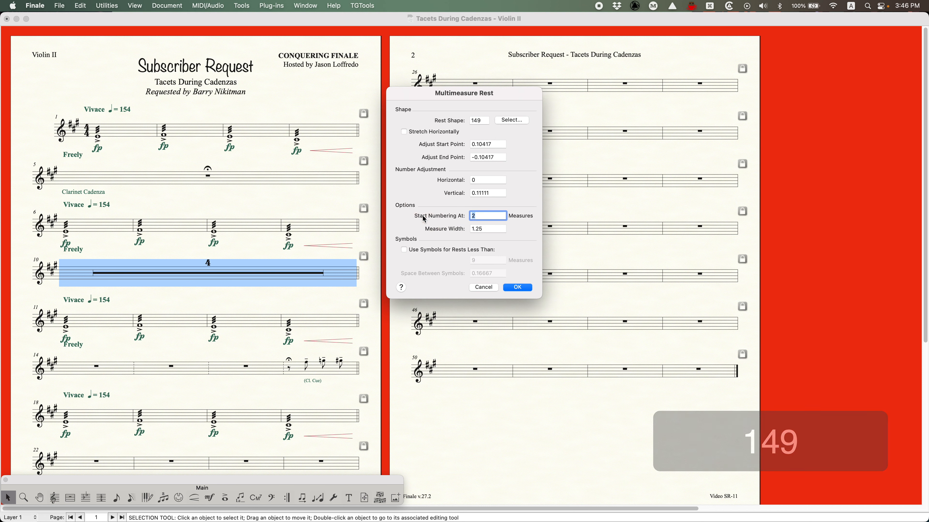
{"action": "type", "text": "1000"}
{"action": "key", "text": "Return"}
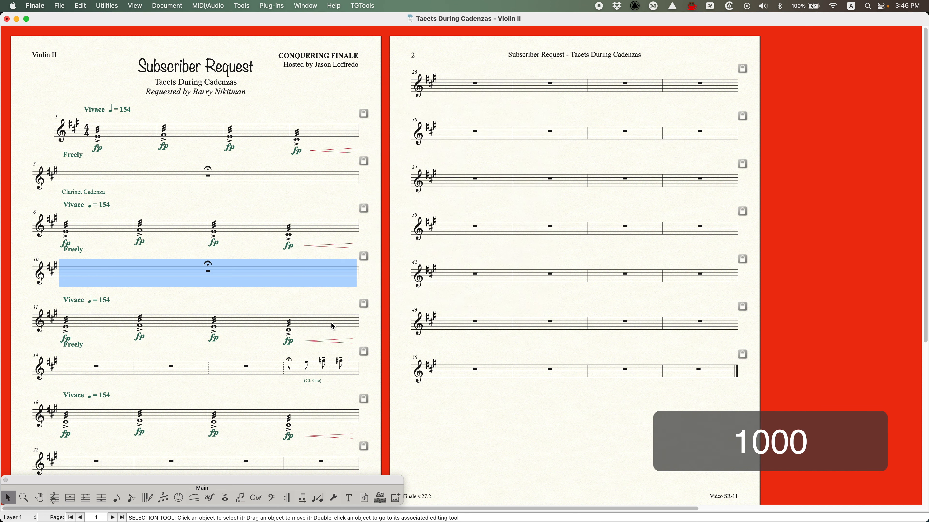
- Switch to the Viola part and combine the four empty measures starting at measure 10 into a multimeasure rest
{"action": "key", "text": "alt+super+period"}
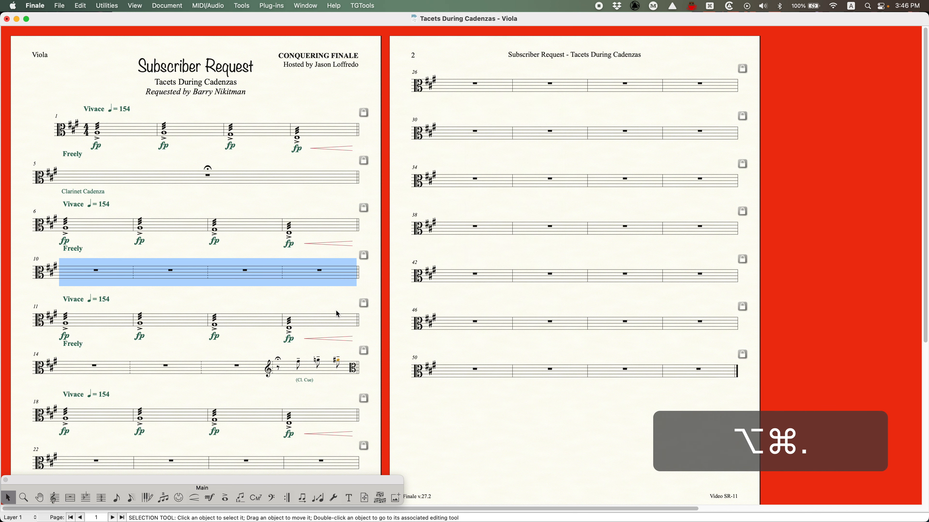
{"action": "key", "text": "alt"}
{"action": "key", "text": "alt"}
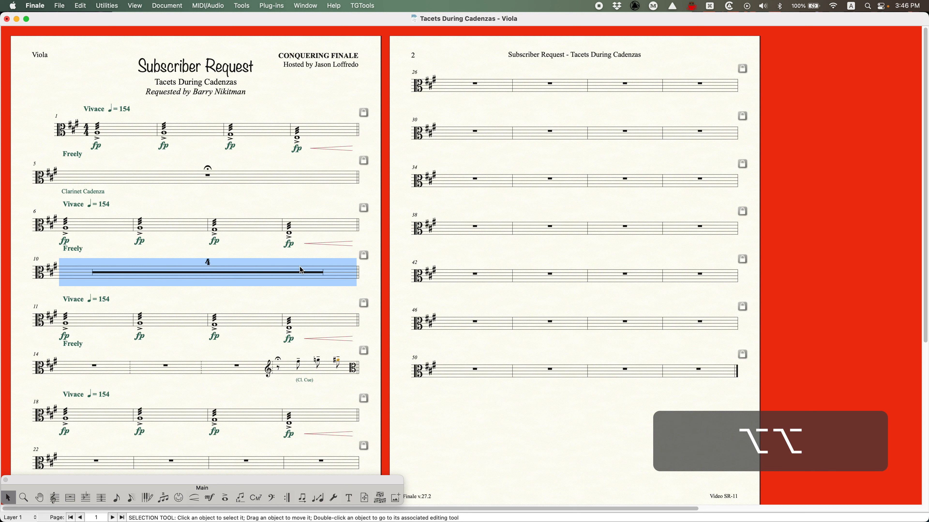
- Set the Viola multimeasure rest to shape 149, without horizontal stretching, and start numbering at 1000 measures
{"action": "double_click", "coordinate": [267, 274]}
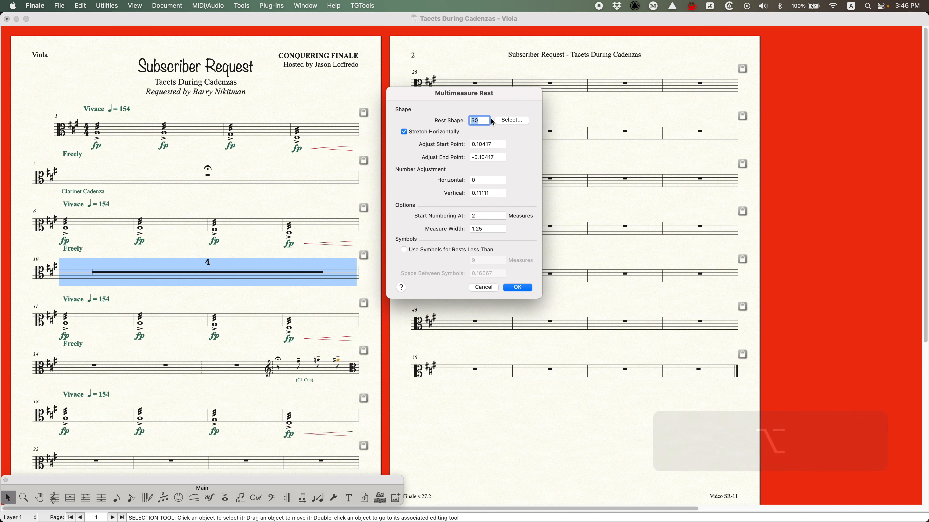
{"action": "type", "text": "149"}
{"action": "left_click", "coordinate": [434, 133]}
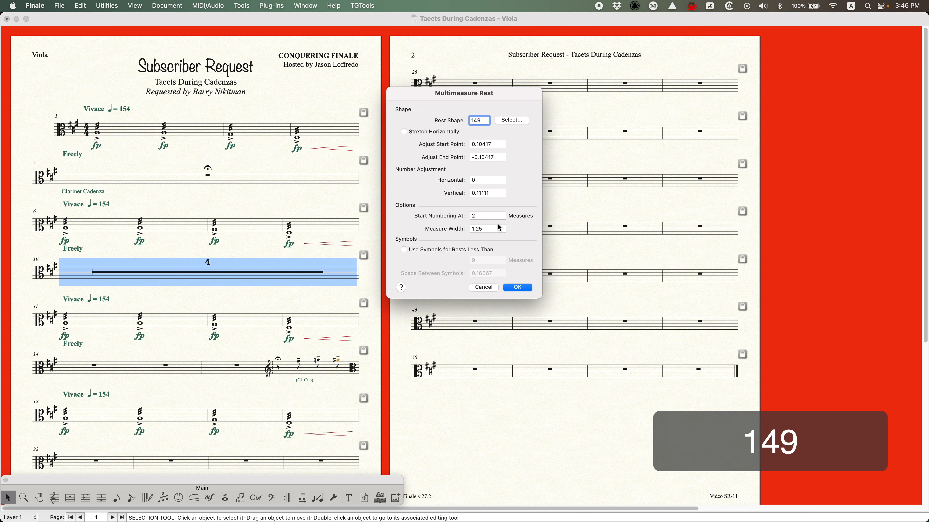
{"action": "double_click", "coordinate": [481, 215]}
{"action": "type", "text": "1000"}
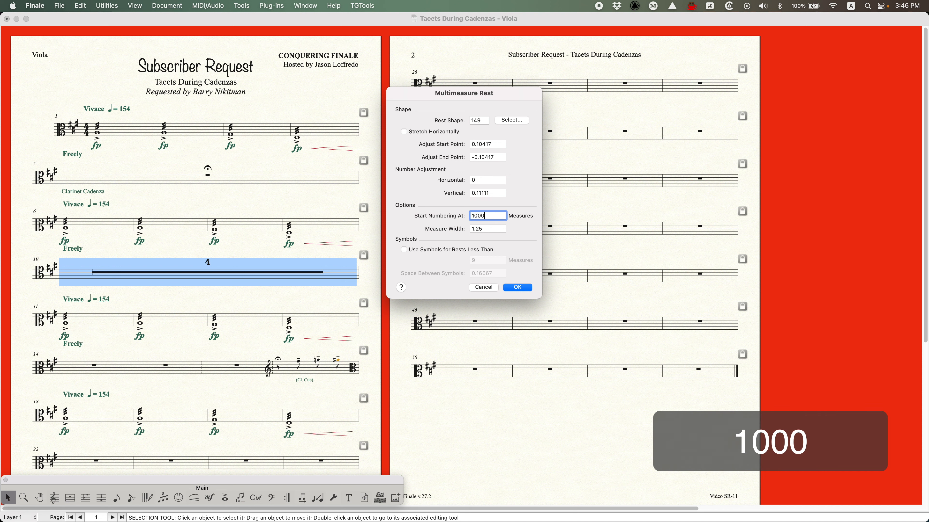
{"action": "key", "text": "Return"}
- In the Cello part, give the measure 10 multimeasure rest shape 149, no horizontal stretching, and numbering that starts at 1000 measures
{"action": "key", "text": "alt+super+period"}
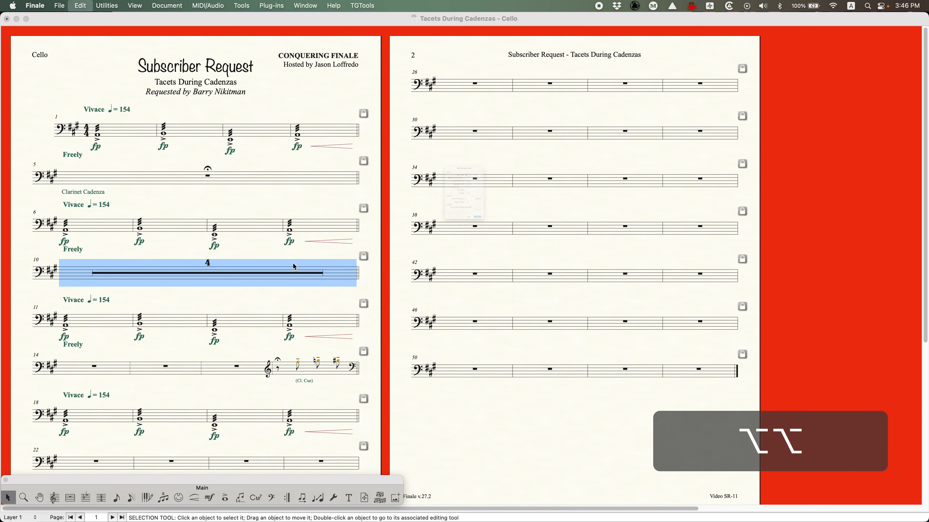
{"action": "double_click", "coordinate": [296, 267]}
{"action": "type", "text": "149"}
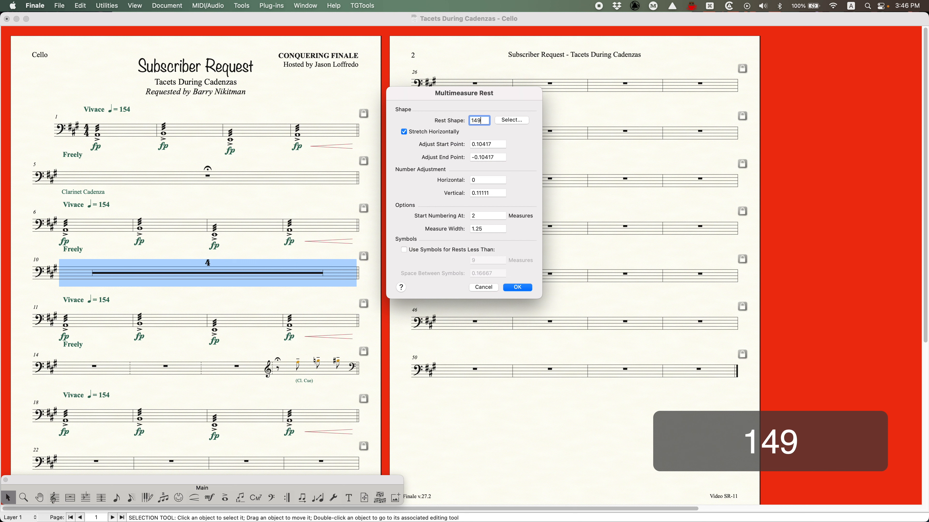
{"action": "left_click", "coordinate": [424, 132]}
{"action": "double_click", "coordinate": [482, 215]}
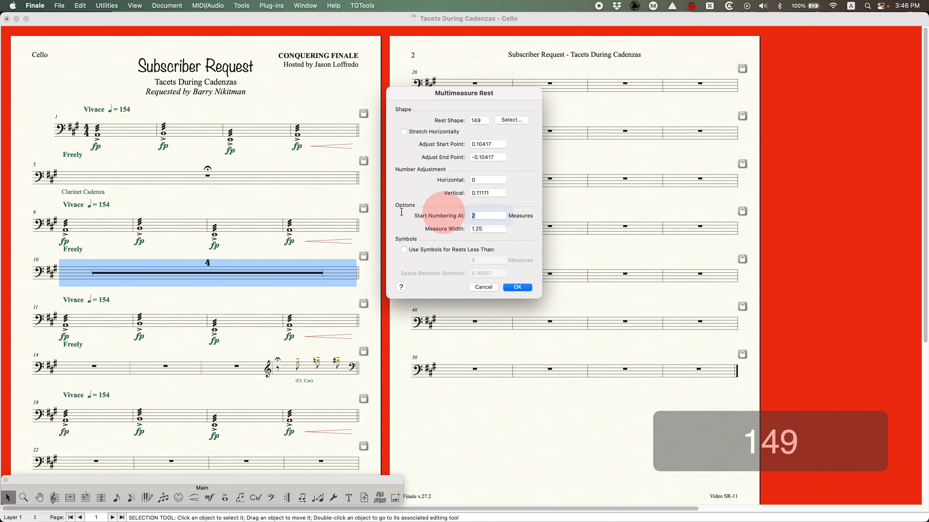
{"action": "type", "text": "1000"}
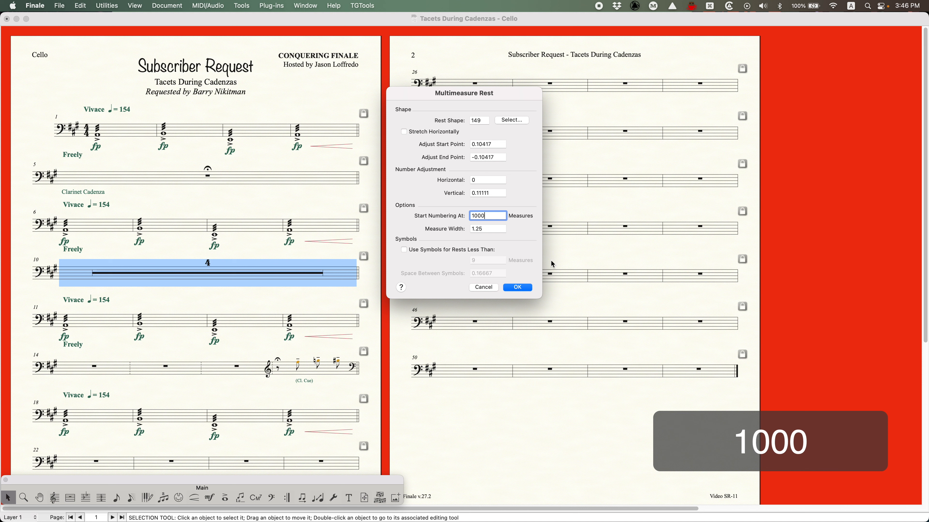
{"action": "left_click", "coordinate": [517, 287]}
{"action": "left_click", "coordinate": [268, 202]}
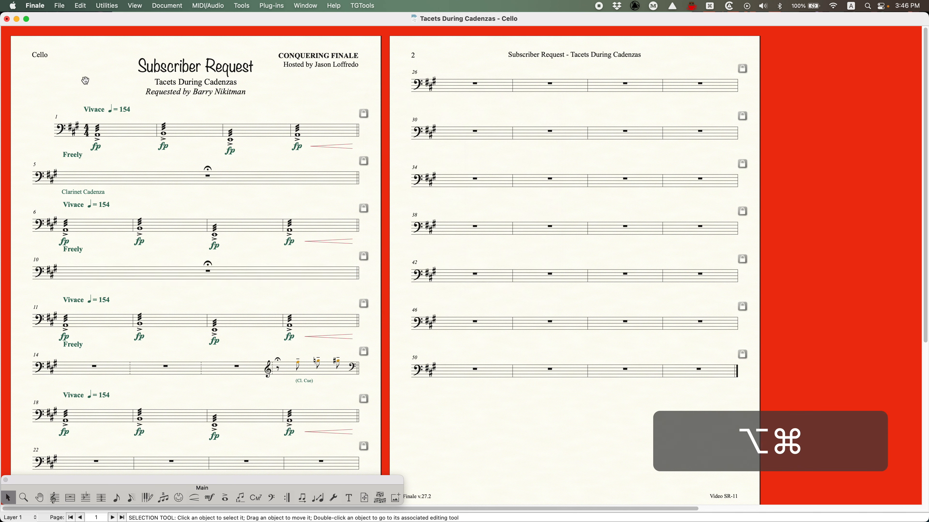
- Go back to the Violin I part and review the document-wide multimeasure rest options without changing them
{"action": "key", "text": "alt+super+comma"}
{"action": "key", "text": "alt+super+comma"}
{"action": "key", "text": "alt+super+comma"}
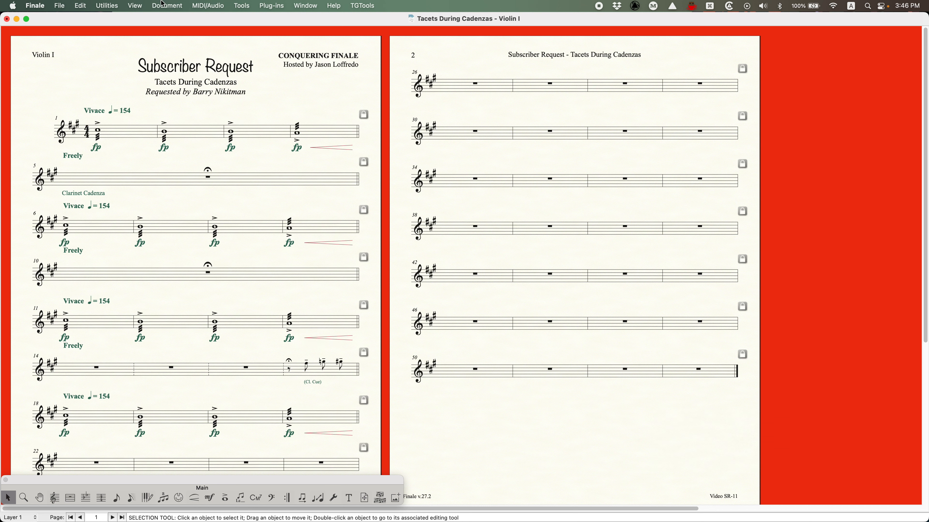
{"action": "key", "text": "alt+super+a"}
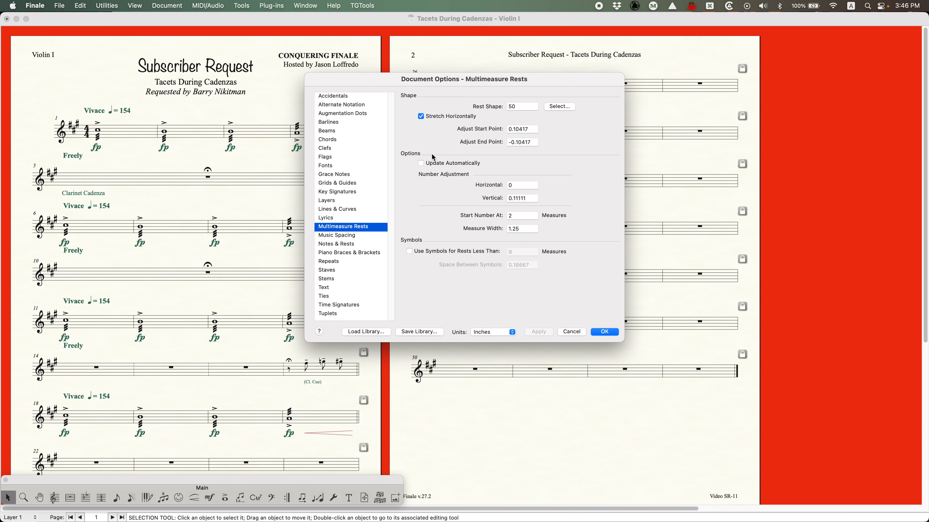
{"action": "left_click", "coordinate": [571, 335]}
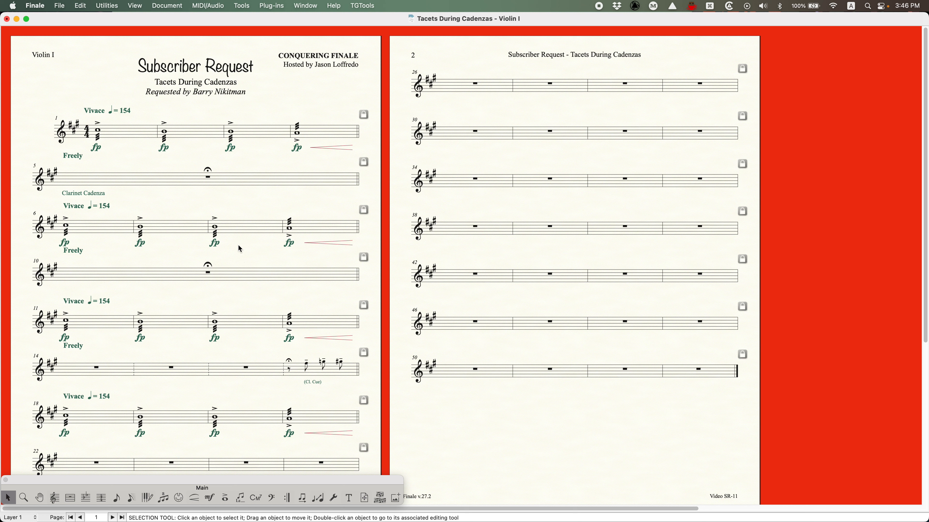
- Switch from the Violin I part back to the full score
{"action": "key", "text": "super+alt"}
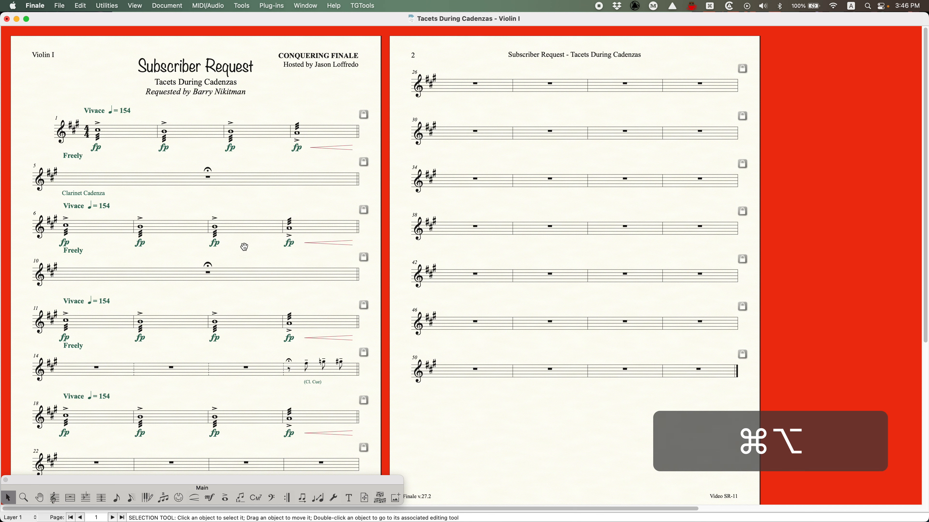
{"action": "key", "text": "super+alt+slash"}
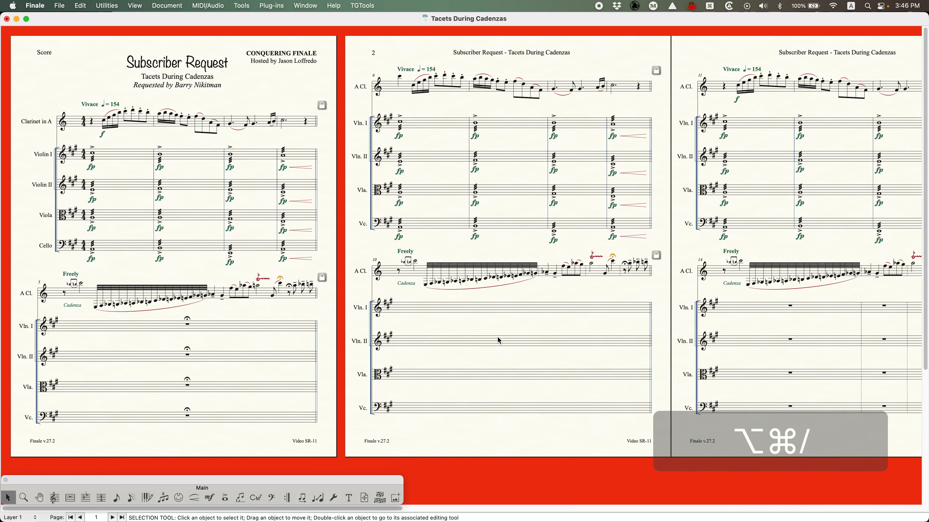
{"action": "scroll", "coordinate": [227, 359], "scroll_direction": "right", "scroll_amount": 5}
- Try to create a multimeasure rest from the empty Violin I measures under the measure 10 cadenza in the score
{"action": "left_click", "coordinate": [289, 308]}
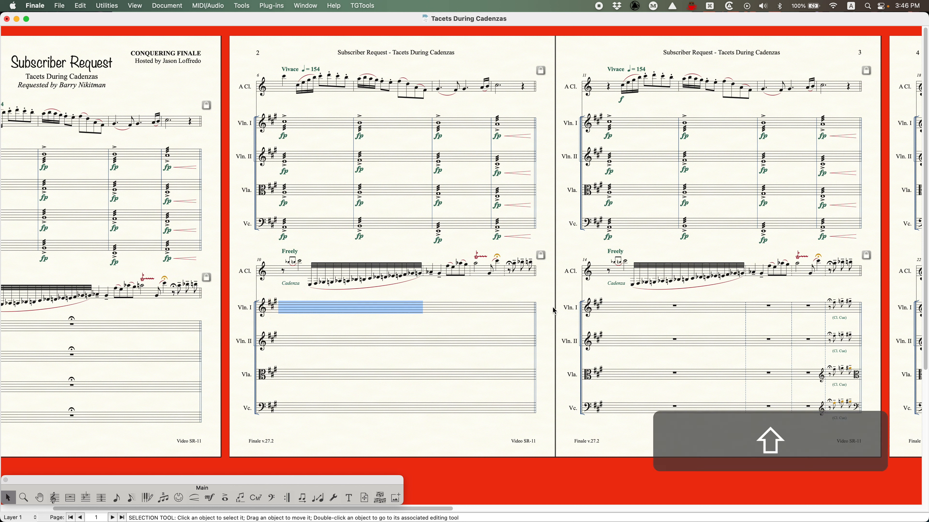
{"action": "left_click", "coordinate": [517, 311], "text": "shift"}
{"action": "right_click", "coordinate": [333, 306]}
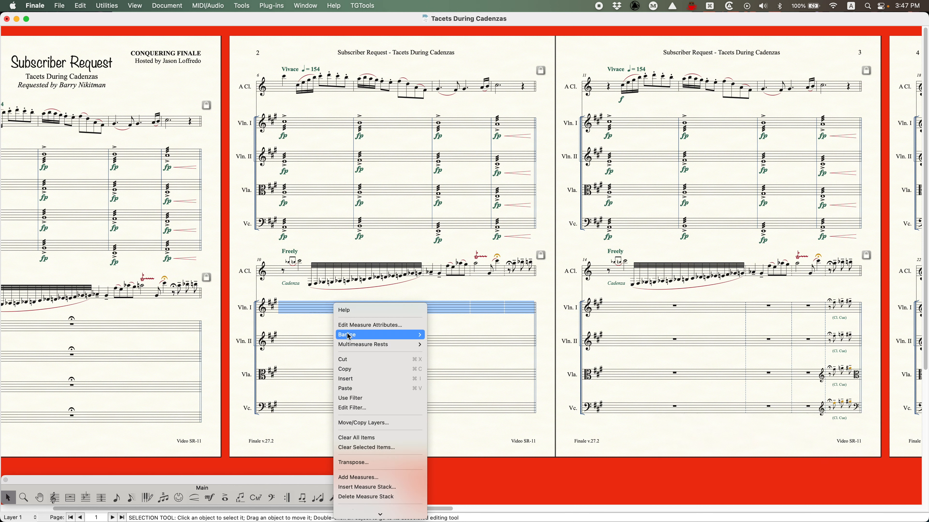
{"action": "mouse_move", "coordinate": [381, 345]}
{"action": "left_click", "coordinate": [444, 346]}
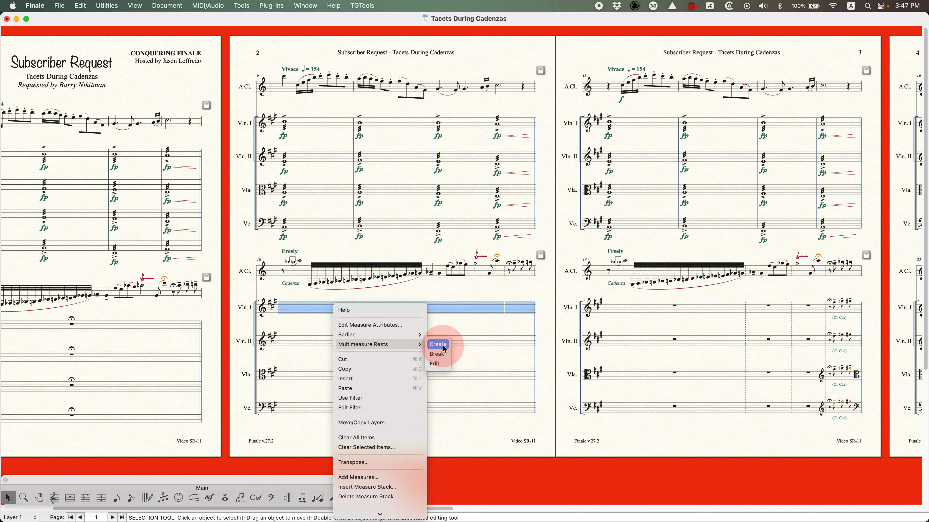
{"action": "left_click", "coordinate": [329, 274]}
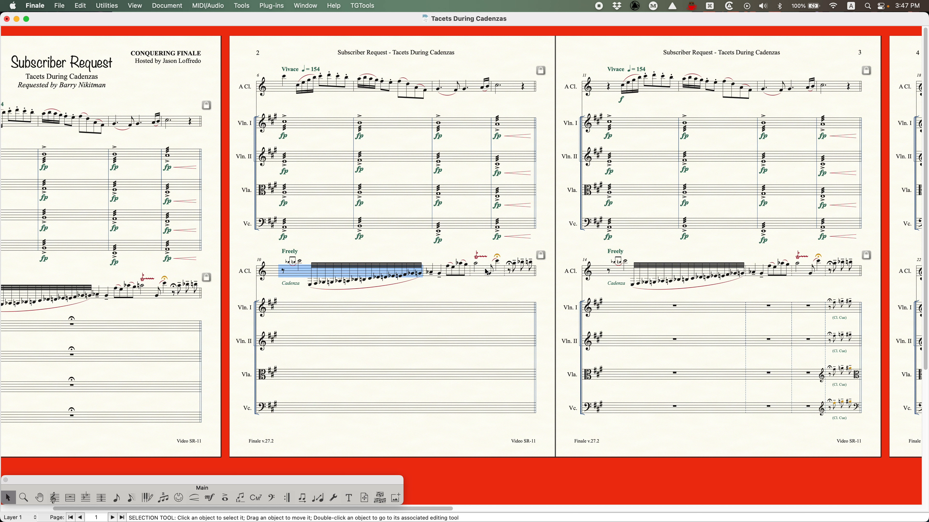
{"action": "left_click", "coordinate": [487, 272]}
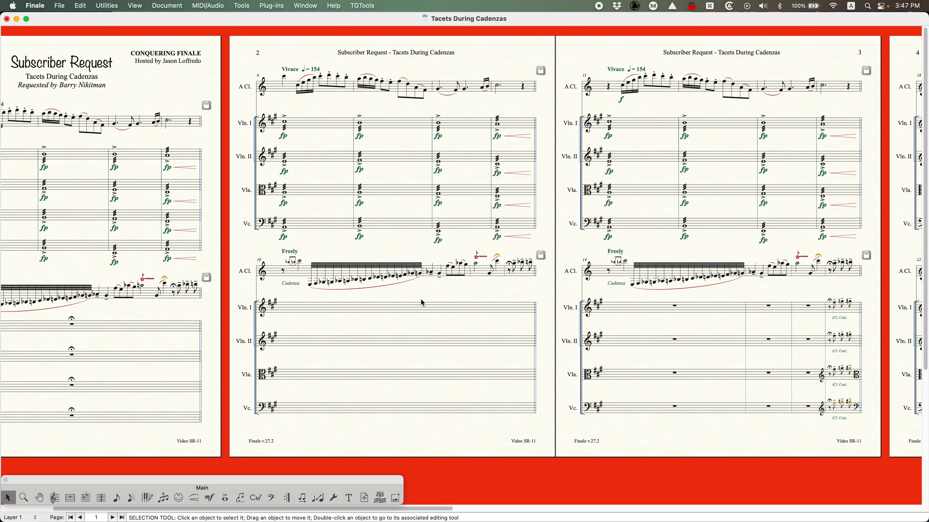
- Start a new technique text expression on Violin I's last cadenza measure, using a shape without horizontal stretching instead of text
{"action": "left_click", "coordinate": [209, 498]}
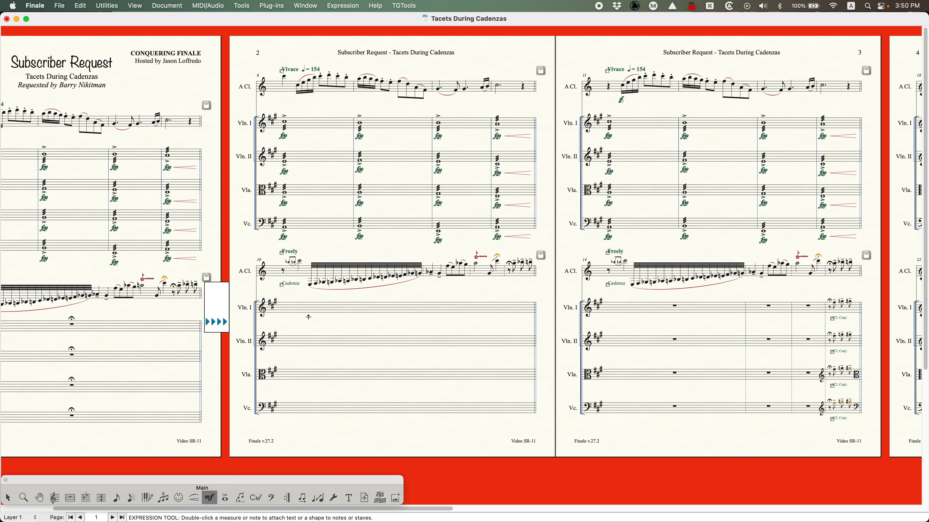
{"action": "double_click", "coordinate": [517, 317]}
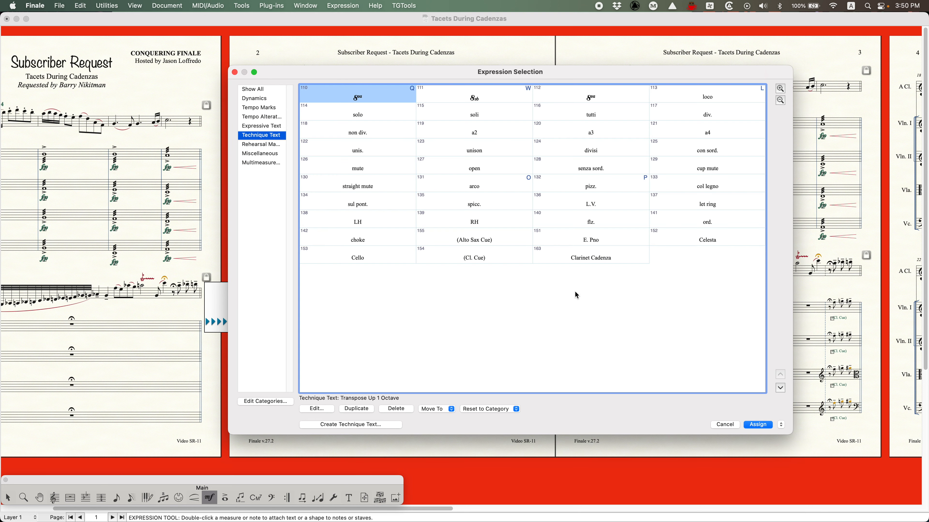
{"action": "left_click", "coordinate": [351, 425]}
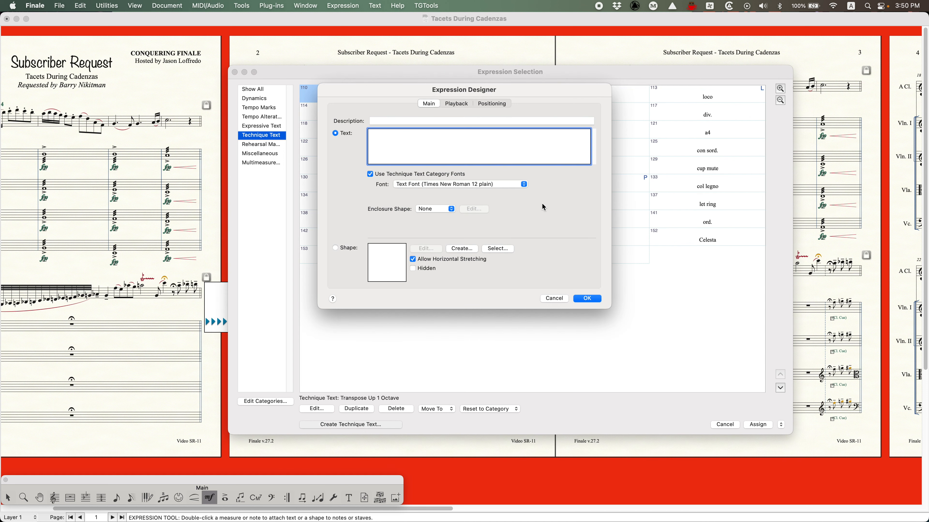
{"action": "left_click", "coordinate": [336, 247]}
{"action": "left_click", "coordinate": [426, 262]}
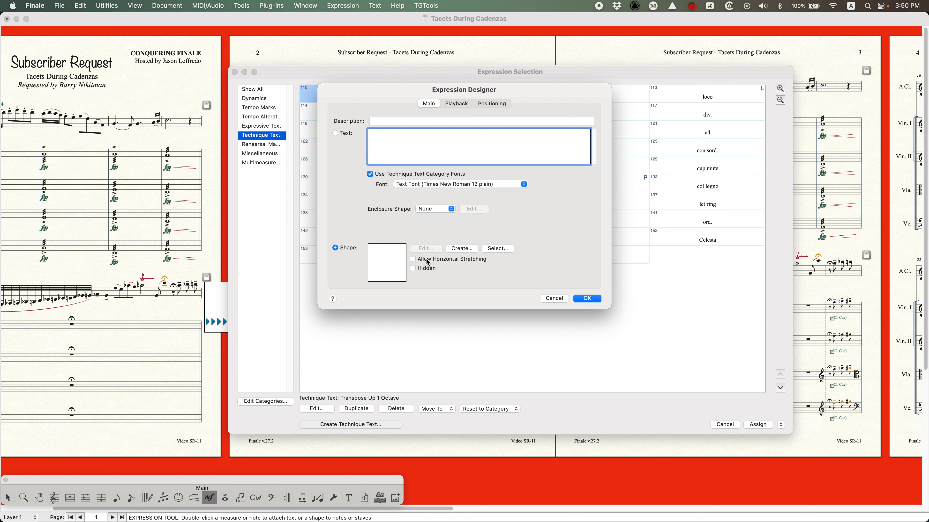
- Choose shape 149, the whole rest with fermata, as the new expression's shape
{"action": "left_click", "coordinate": [501, 249]}
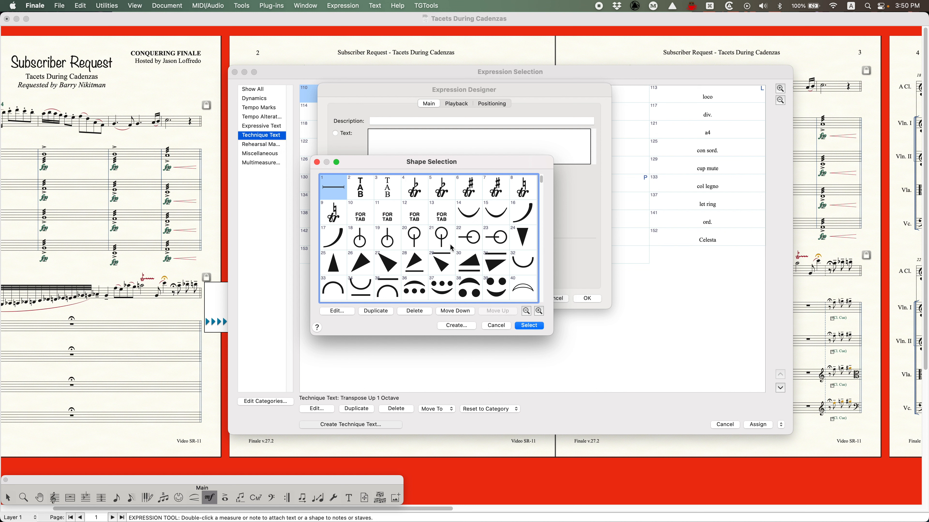
{"action": "scroll", "coordinate": [451, 248], "scroll_direction": "down", "scroll_amount": 10}
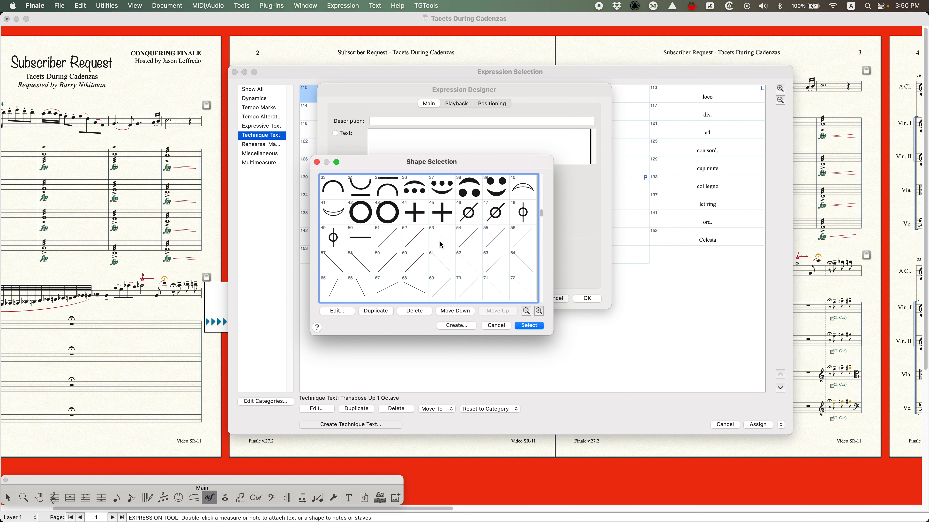
{"action": "left_click", "coordinate": [440, 289]}
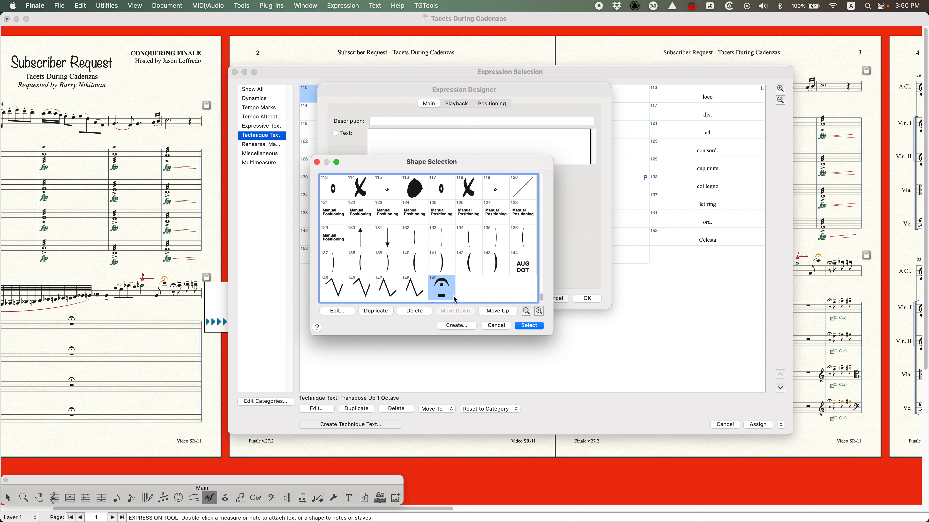
{"action": "left_click", "coordinate": [531, 325]}
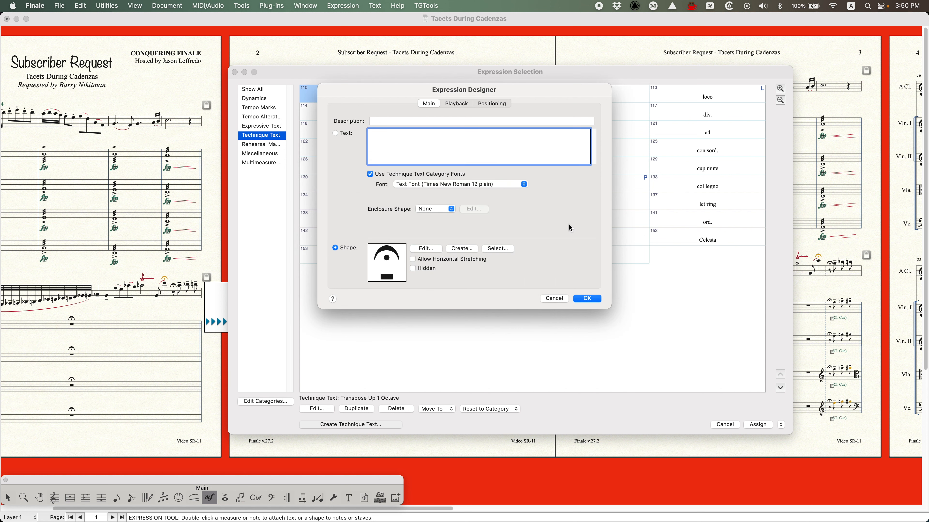
- Turn off category positioning for the new expression, with Center justification and horizontal alignment to the Left Barline
{"action": "left_click", "coordinate": [501, 104]}
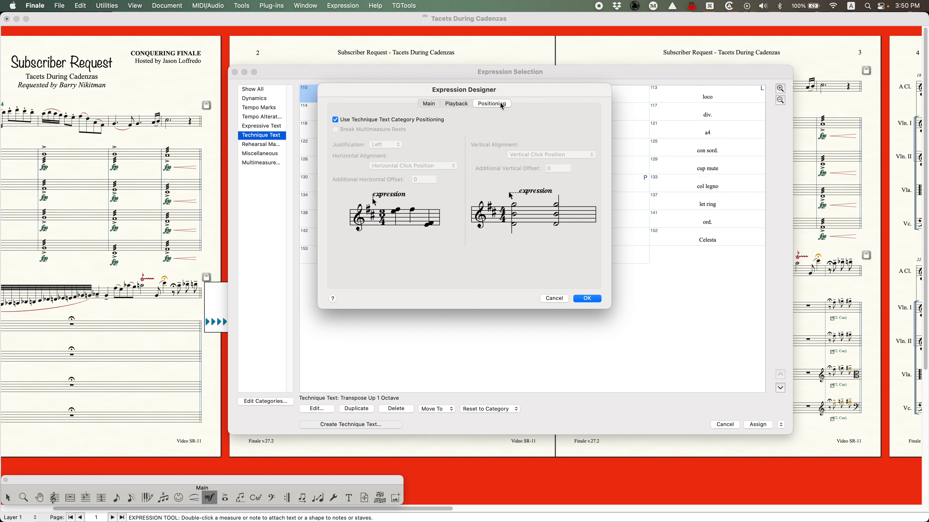
{"action": "left_click", "coordinate": [335, 120]}
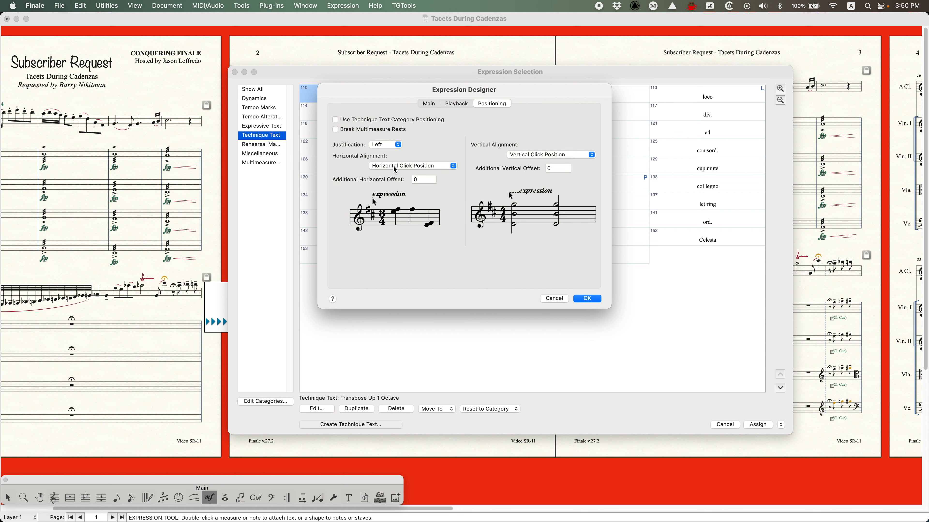
{"action": "left_click", "coordinate": [387, 145]}
{"action": "left_click", "coordinate": [385, 155]}
{"action": "left_click", "coordinate": [408, 166]}
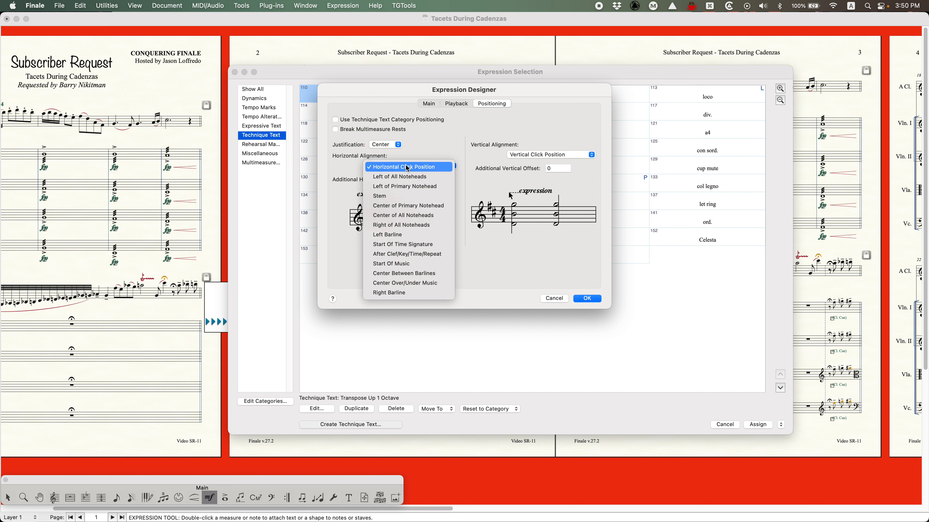
{"action": "left_click", "coordinate": [399, 236]}
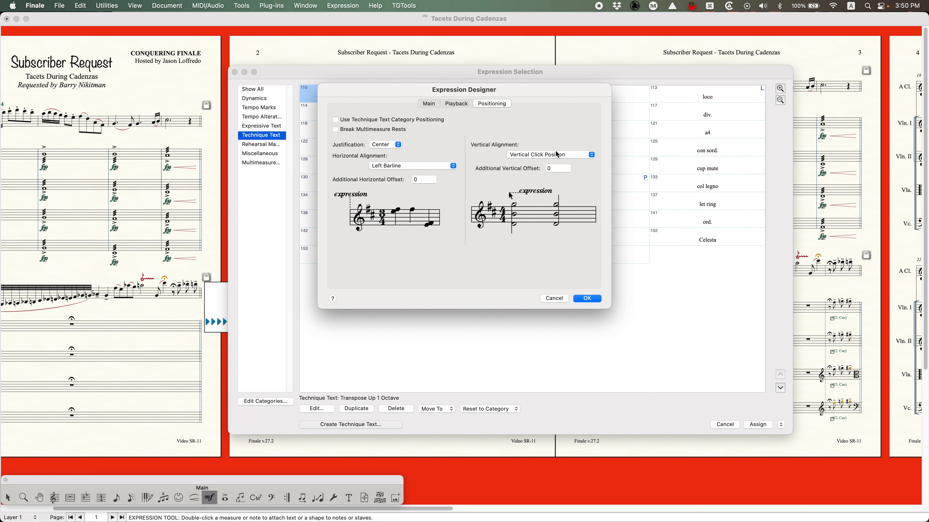
- Align the expression vertically to the Staff Reference Line with an additional offset of -2s, and assign it to Violin I's cadenza measure
{"action": "left_click", "coordinate": [534, 154]}
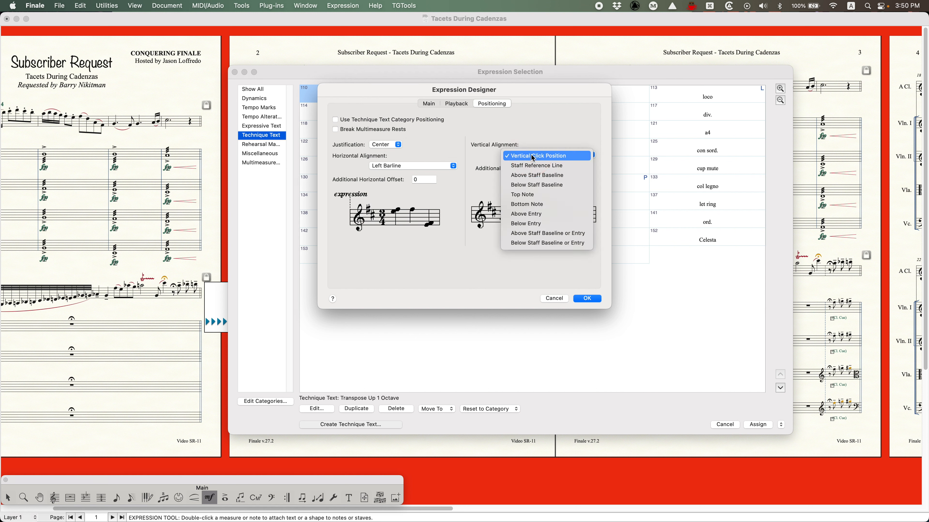
{"action": "left_click", "coordinate": [546, 166]}
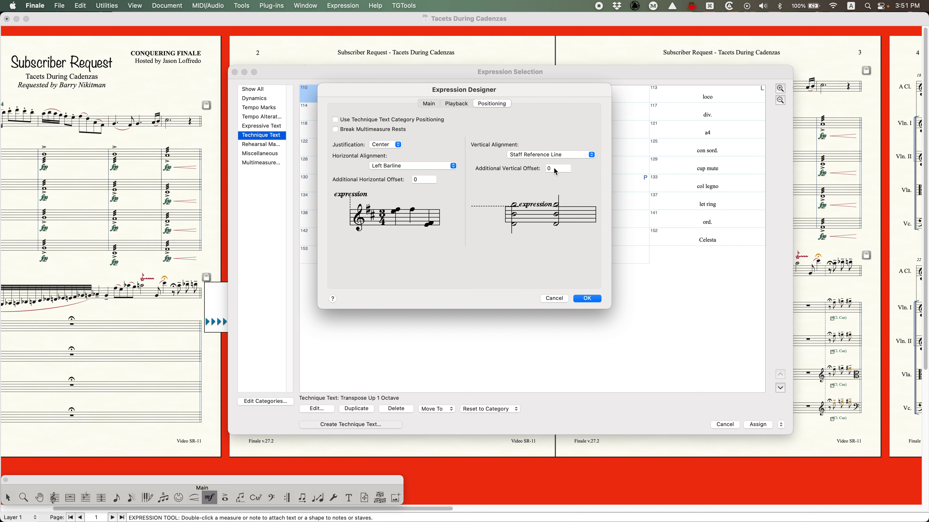
{"action": "left_click", "coordinate": [556, 171]}
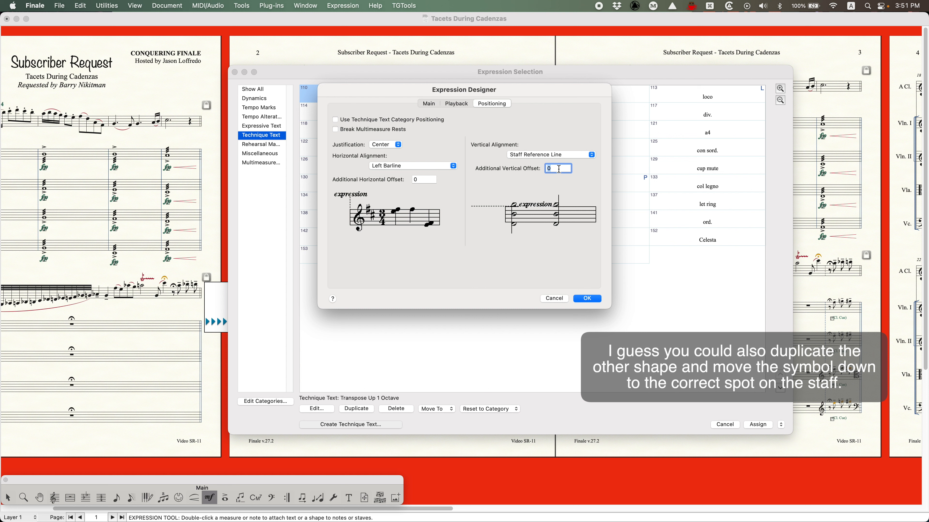
{"action": "type", "text": "-"}
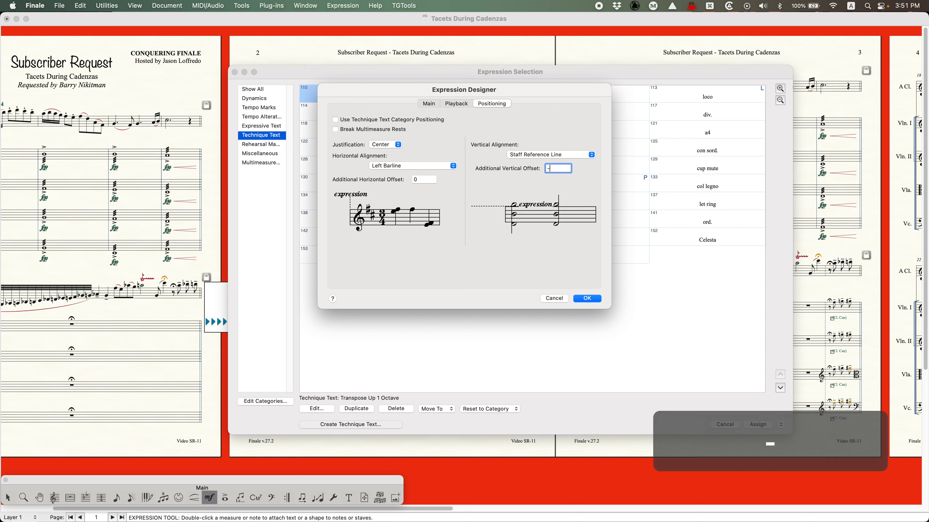
{"action": "type", "text": "2s"}
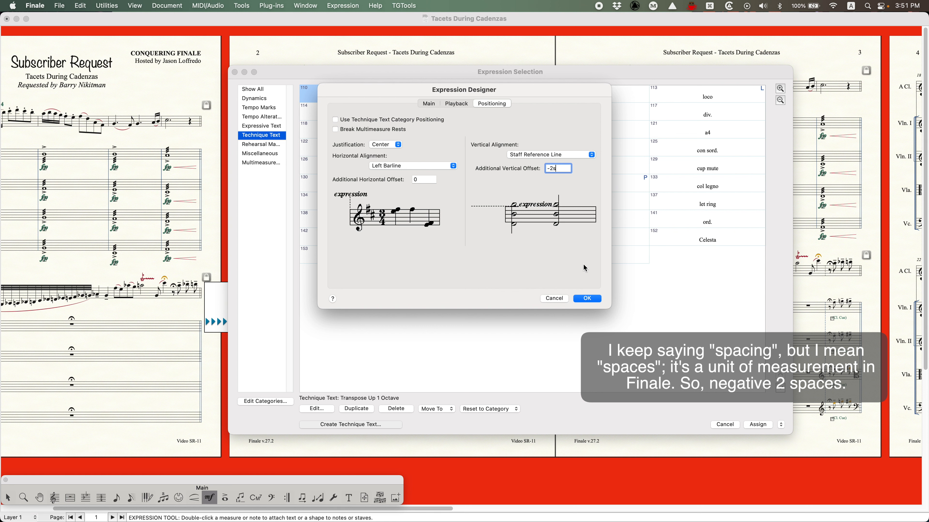
{"action": "left_click", "coordinate": [587, 298]}
{"action": "key", "text": "Return"}
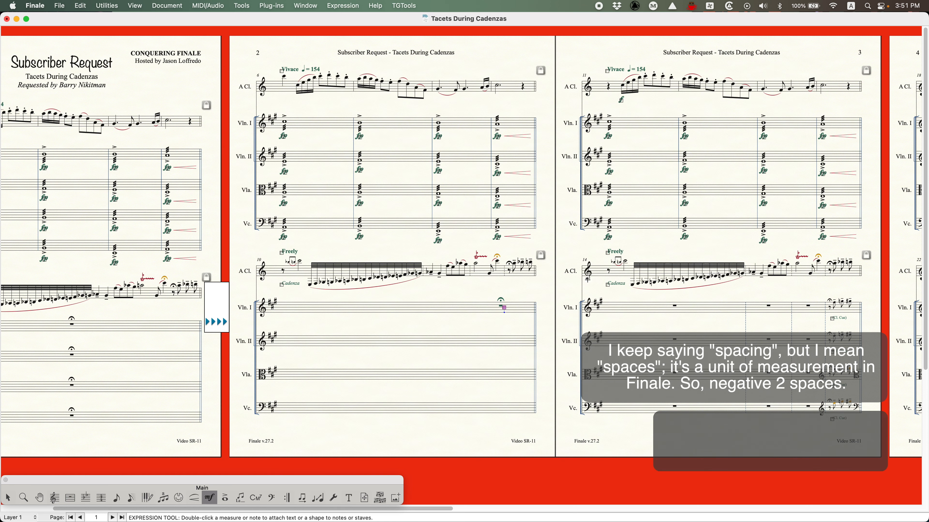
- Copy the whole-rest-and-fermata expression from Violin I to the Violin II, Viola and Cello staves below
{"action": "key", "text": "super+equal"}
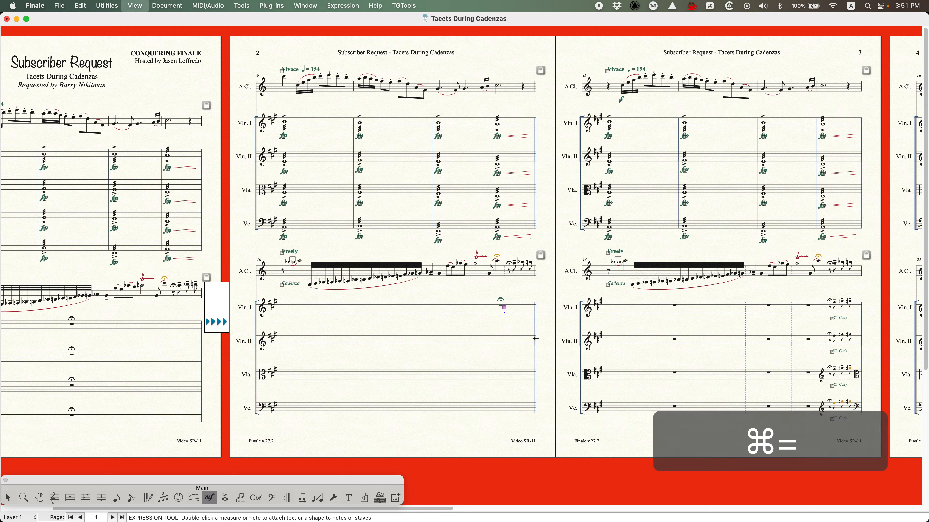
{"action": "key", "text": "super+equal"}
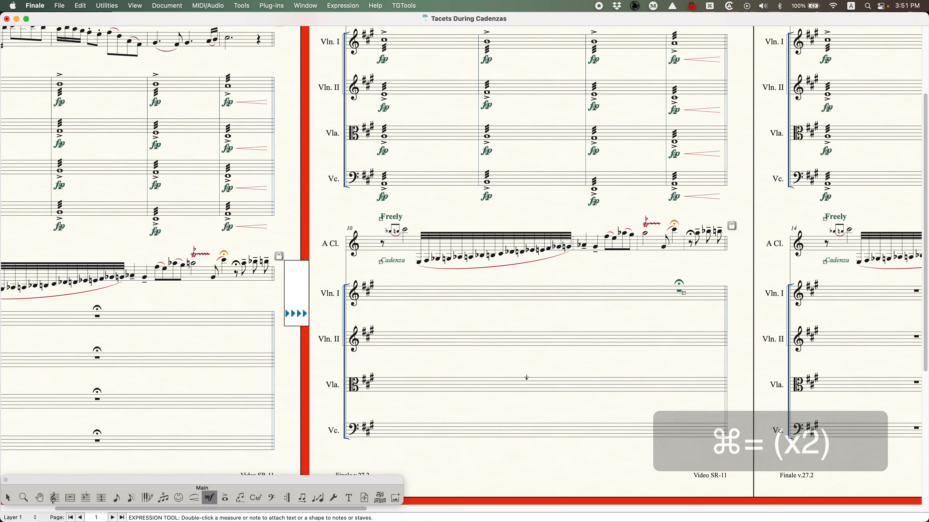
{"action": "scroll", "coordinate": [527, 378], "scroll_direction": "right", "scroll_amount": 5}
{"action": "left_click", "coordinate": [576, 315]}
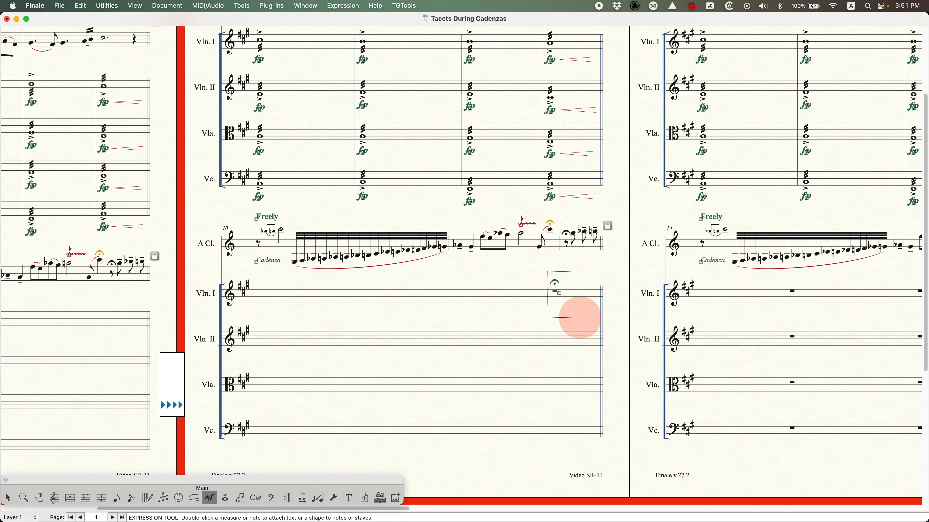
{"action": "key", "text": "alt+Down"}
{"action": "key", "text": "alt+Down"}
{"action": "key", "text": "alt+Down"}
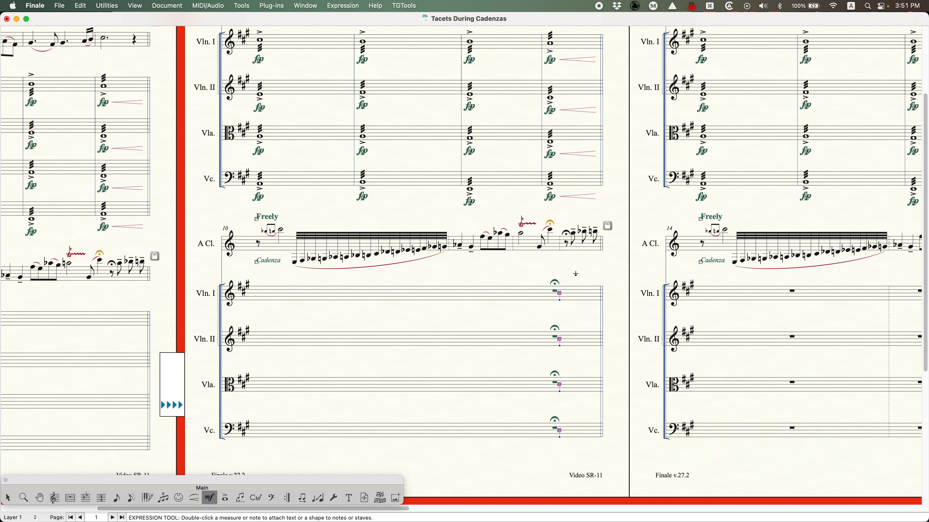
- Move the four rest-and-fermata expressions together to the horizontal centre of the measure 10 cadenza system
{"action": "key", "text": "alt"}
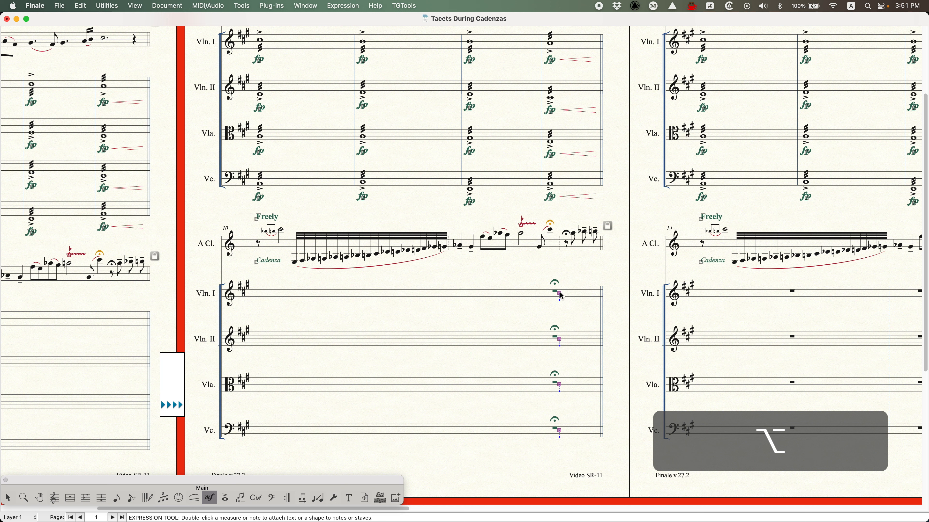
{"action": "left_click_drag", "start_coordinate": [562, 296], "coordinate": [420, 292]}
{"action": "key", "text": "Escape"}
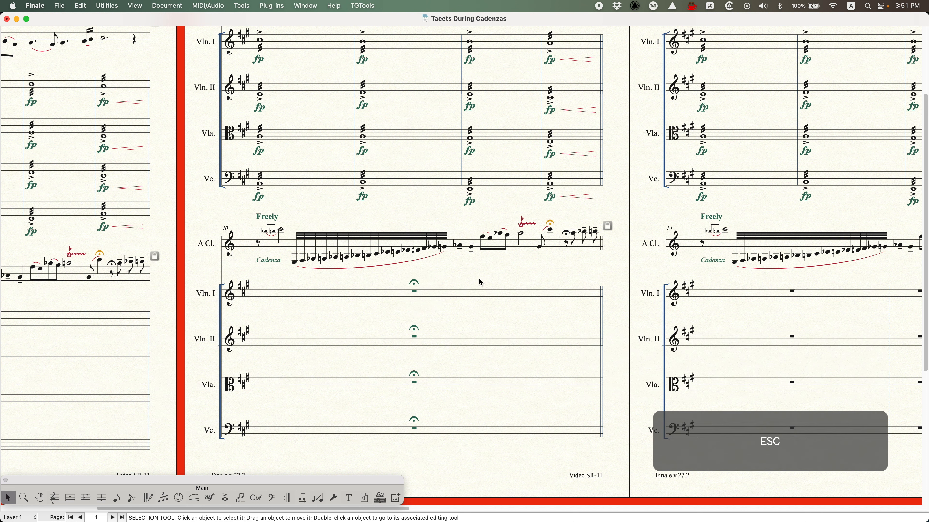
- Examine the individual Violin I measures under the measure 10 cadenza and the staff styles applied to the strings
{"action": "key", "text": "super+minus"}
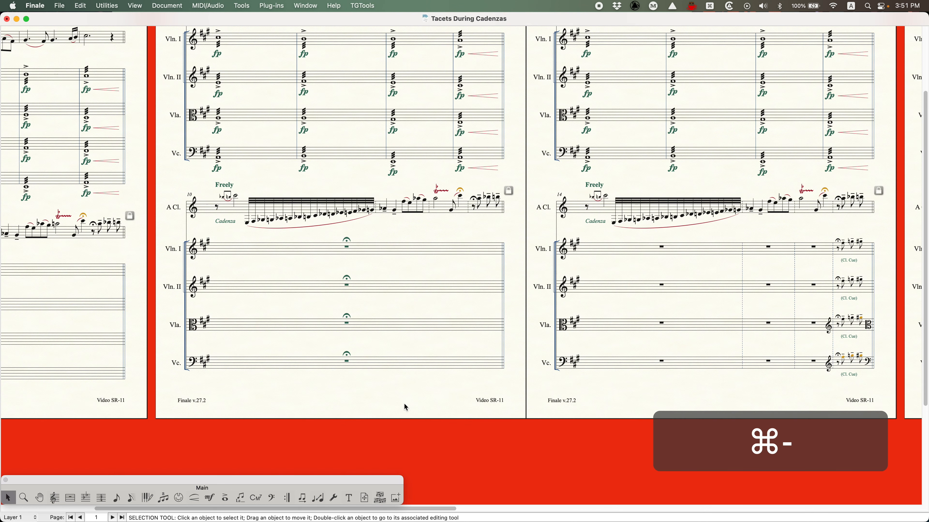
{"action": "left_click", "coordinate": [244, 253]}
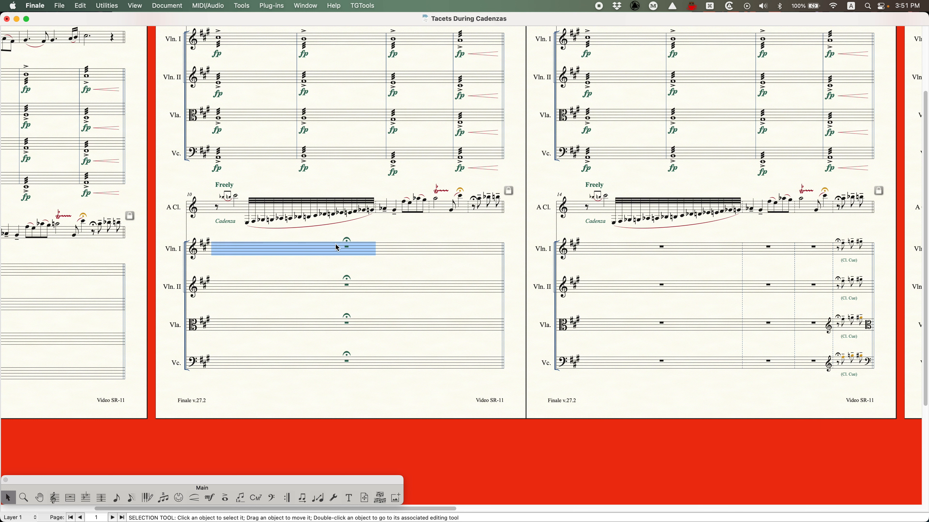
{"action": "left_click", "coordinate": [402, 249]}
{"action": "left_click", "coordinate": [466, 251]}
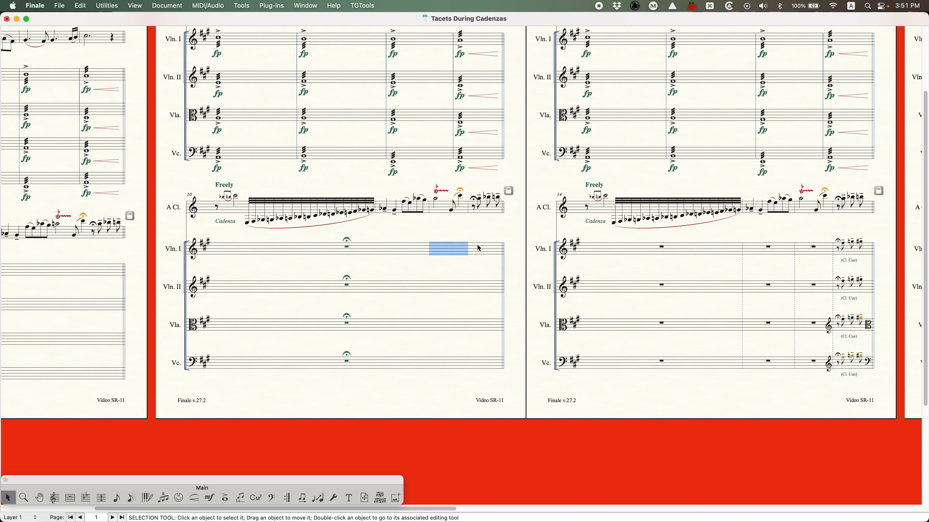
{"action": "left_click", "coordinate": [54, 498]}
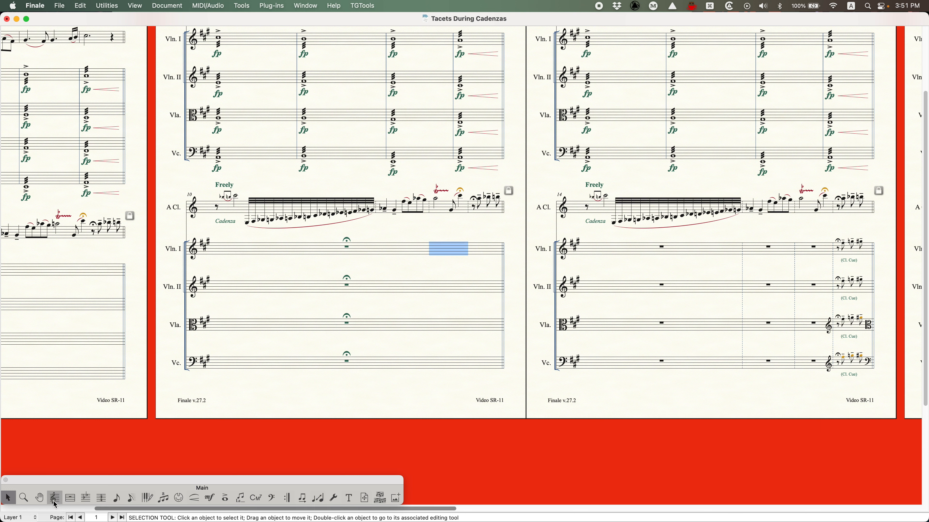
{"action": "left_click", "coordinate": [8, 498]}
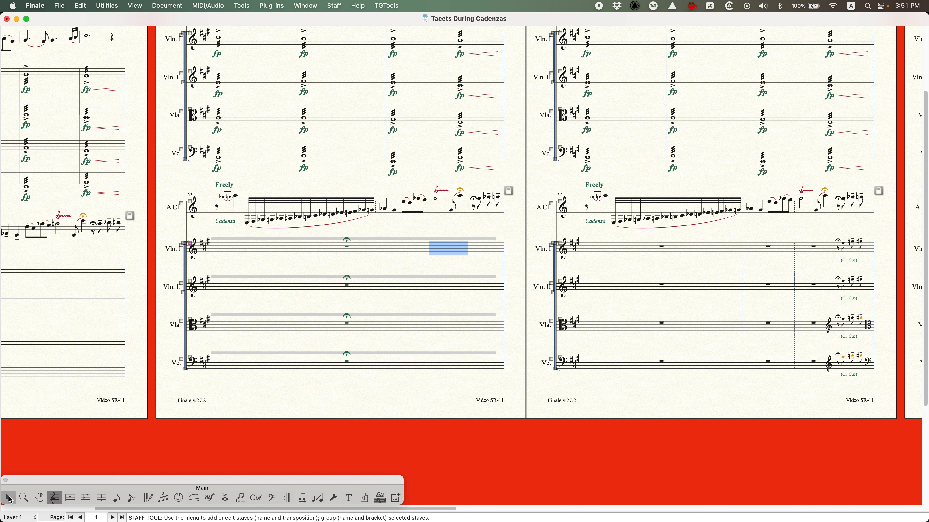
{"action": "left_click", "coordinate": [386, 227]}
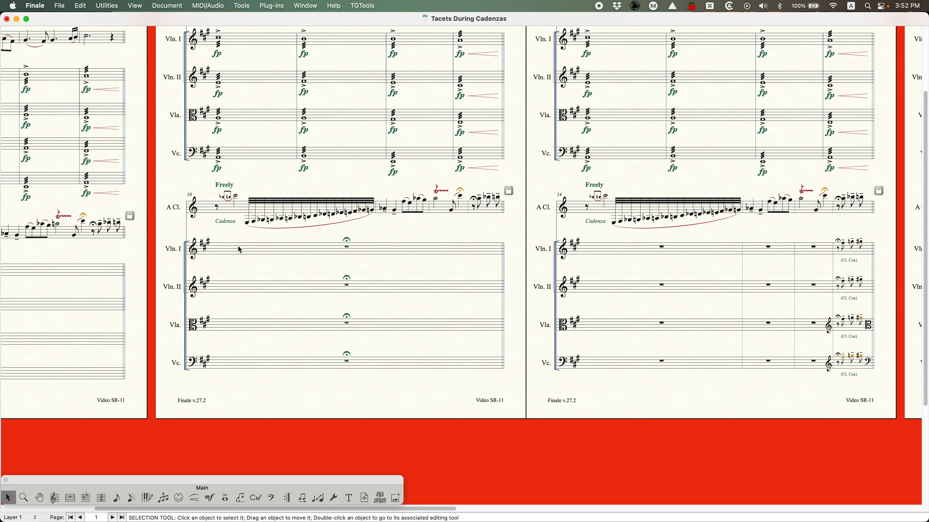
{"action": "left_click", "coordinate": [218, 248]}
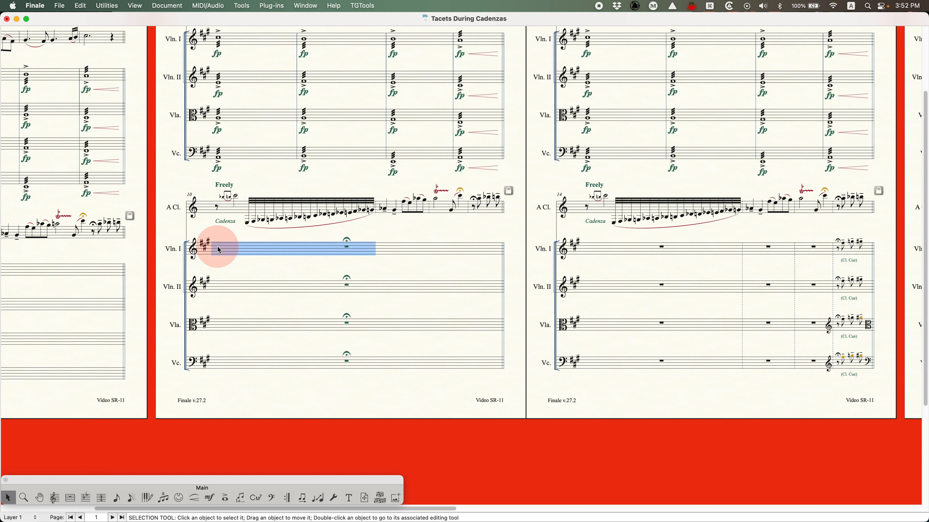
{"action": "left_click", "coordinate": [386, 230]}
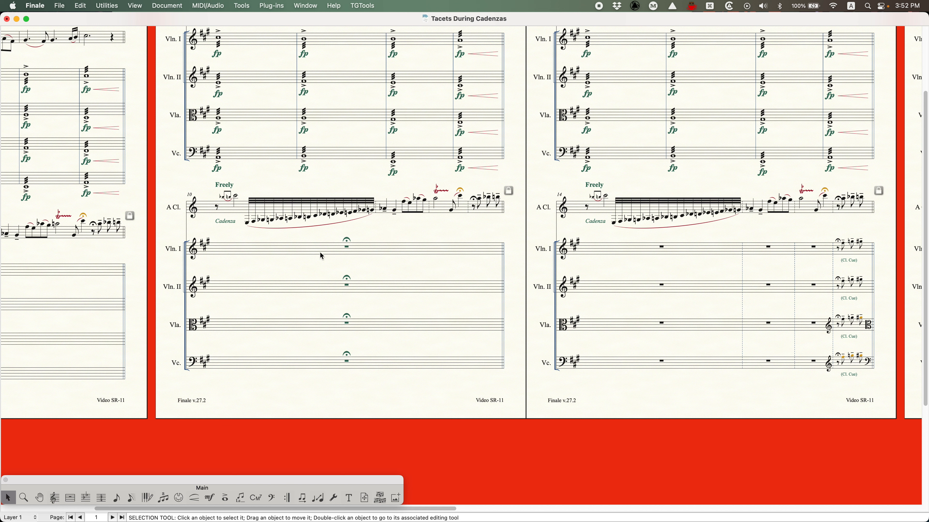
{"action": "left_click", "coordinate": [227, 250]}
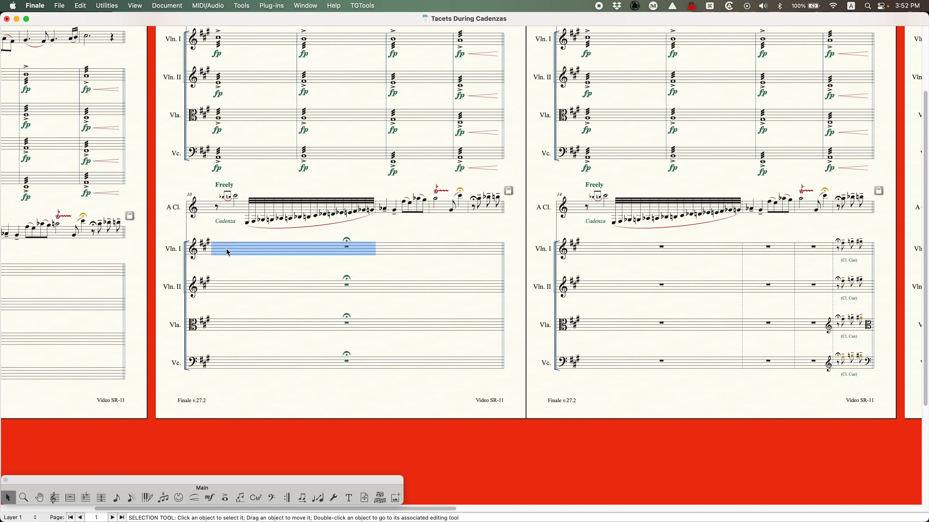
{"action": "left_click", "coordinate": [365, 234]}
{"action": "left_click", "coordinate": [405, 237]}
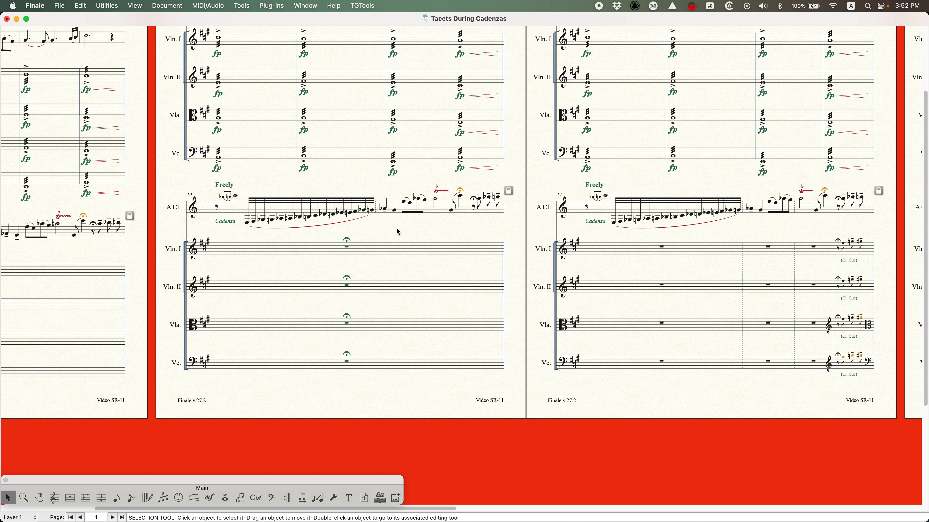
- Check the measure 10 cadenza rest in the Violin I part and return to the full score
{"action": "left_click", "coordinate": [398, 249]}
{"action": "key", "text": "super+alt+bracketright"}
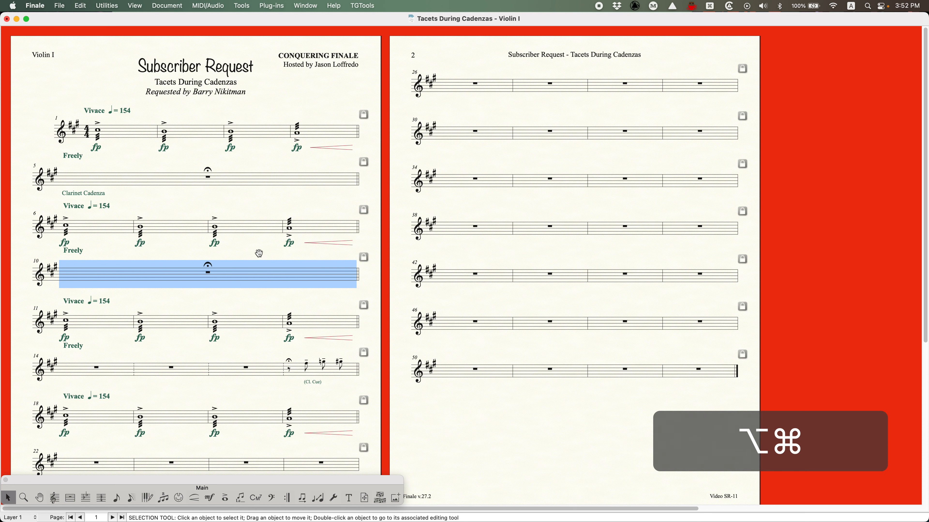
{"action": "key", "text": "super+alt+slash"}
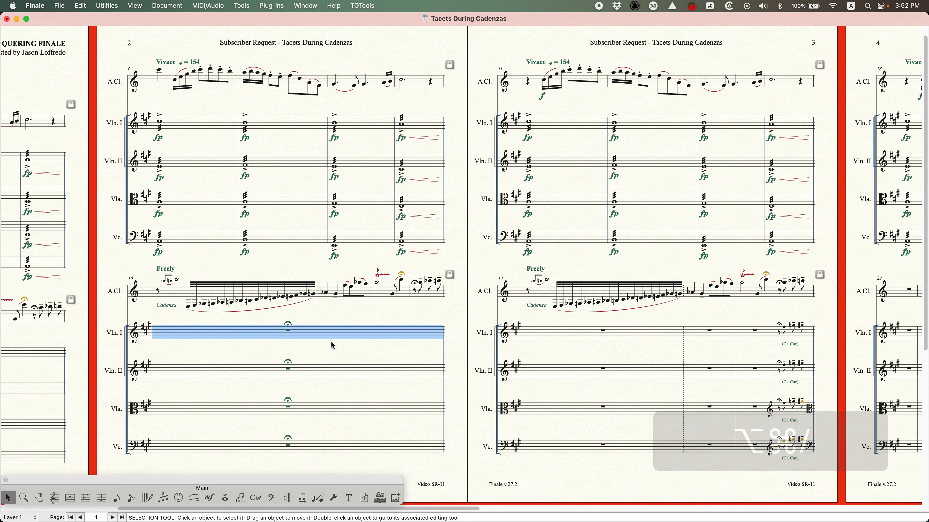
- Examine the clarinet cue measure in each string staff of the measure 14 cadenza
{"action": "scroll", "coordinate": [331, 347], "scroll_direction": "right", "scroll_amount": 5}
{"action": "scroll", "coordinate": [329, 347], "scroll_direction": "right", "scroll_amount": 5}
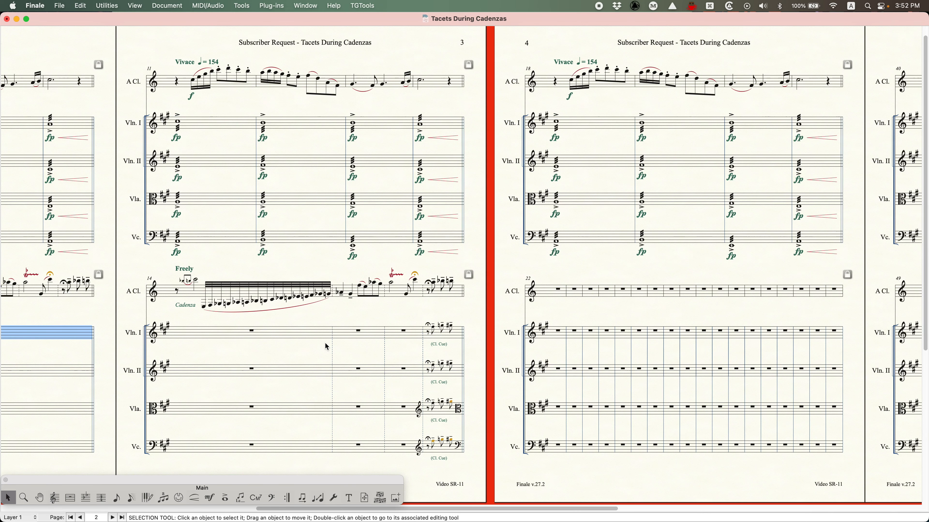
{"action": "left_click", "coordinate": [379, 312]}
{"action": "left_click", "coordinate": [458, 333]}
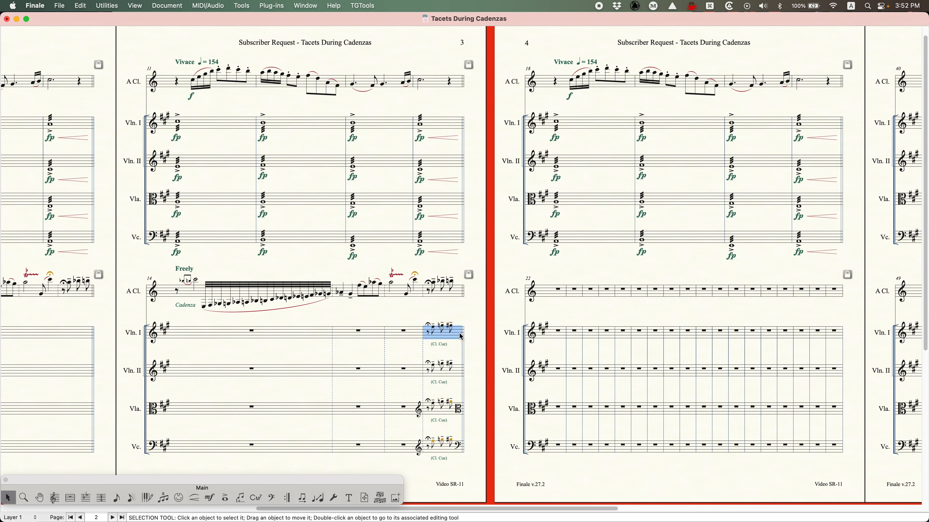
{"action": "left_click", "coordinate": [459, 371]}
{"action": "left_click", "coordinate": [447, 410]}
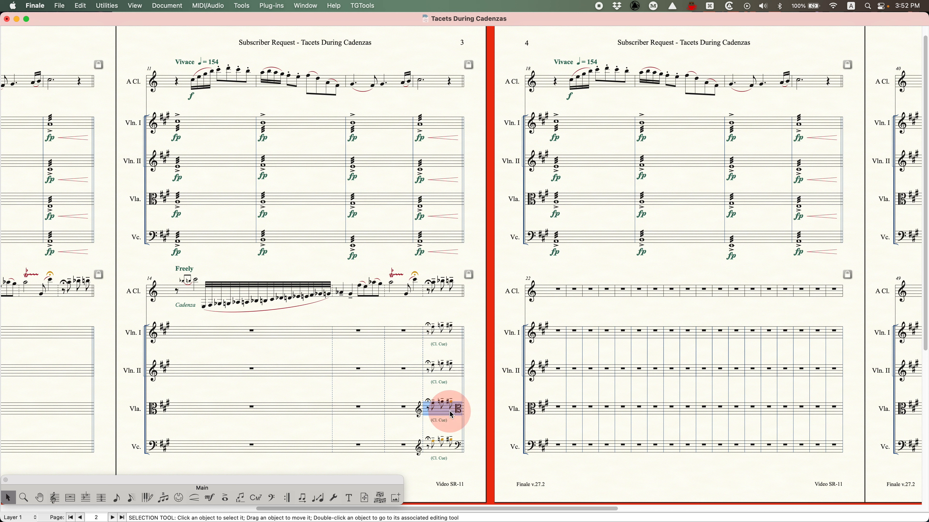
{"action": "left_click", "coordinate": [444, 448]}
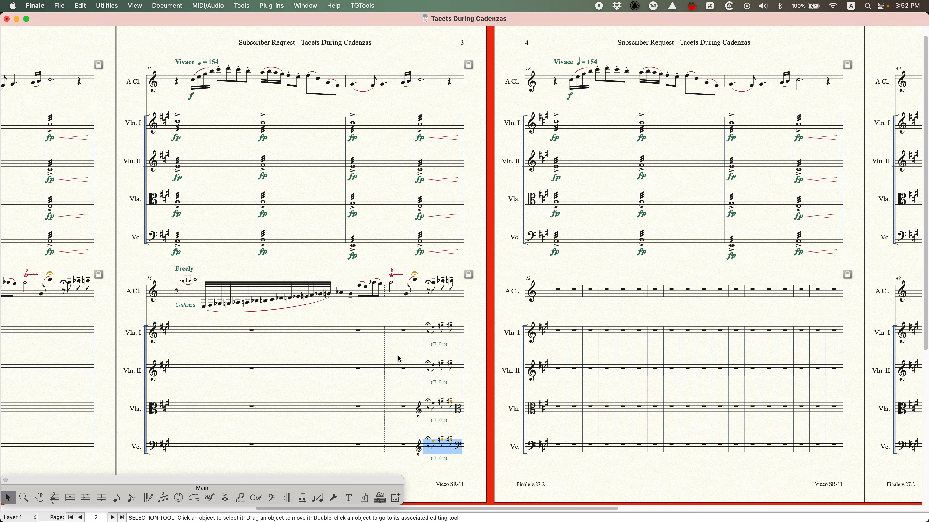
{"action": "left_click", "coordinate": [437, 311]}
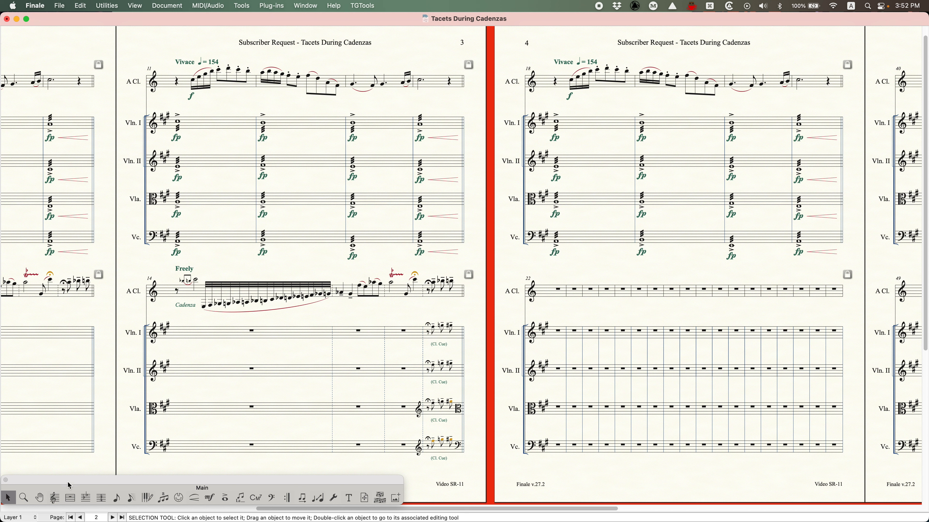
- Apply the Empty for Cadenza staff style to the four string staves of the measure 14 cadenza, up to the cue measure
{"action": "left_click", "coordinate": [55, 498]}
{"action": "left_click", "coordinate": [221, 333]}
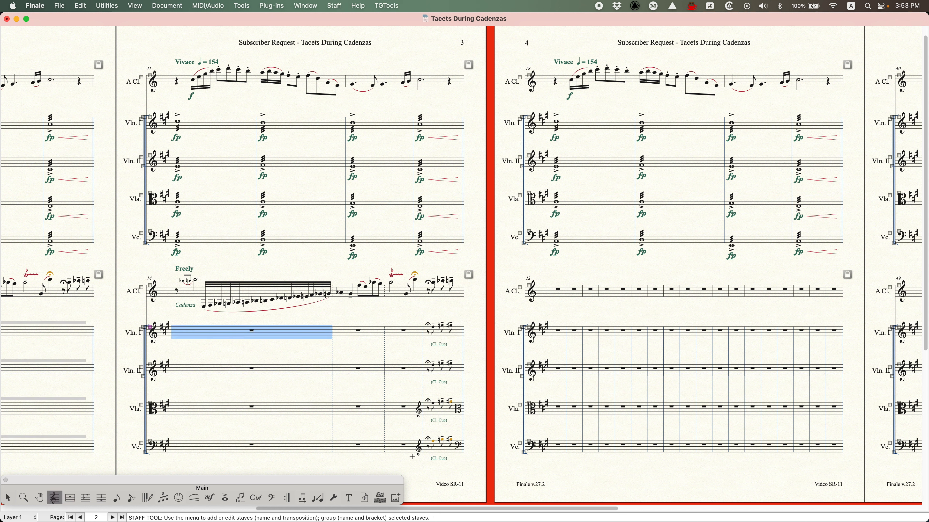
{"action": "left_click", "coordinate": [437, 450], "text": "shift"}
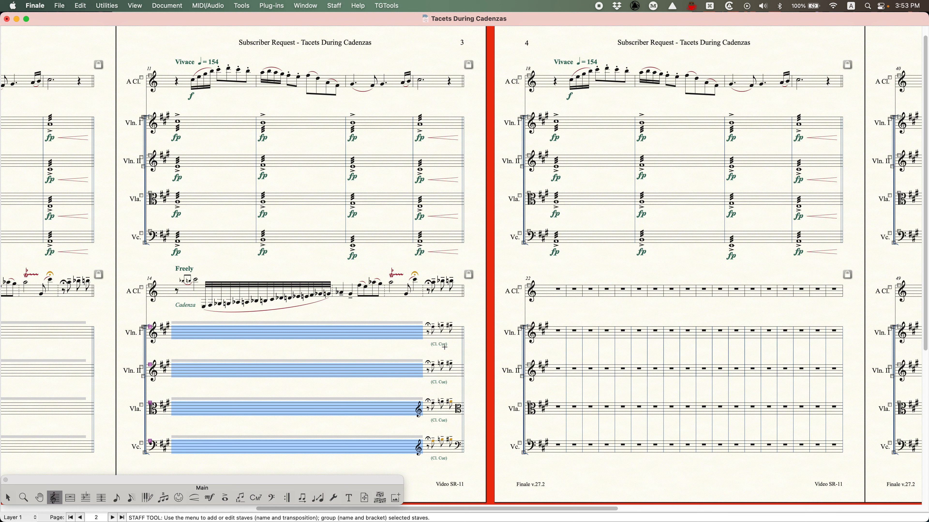
- Create a copyable staff style named "Empty for Cues" for the clarinet cue measure in the four string staves
{"action": "left_click", "coordinate": [439, 334]}
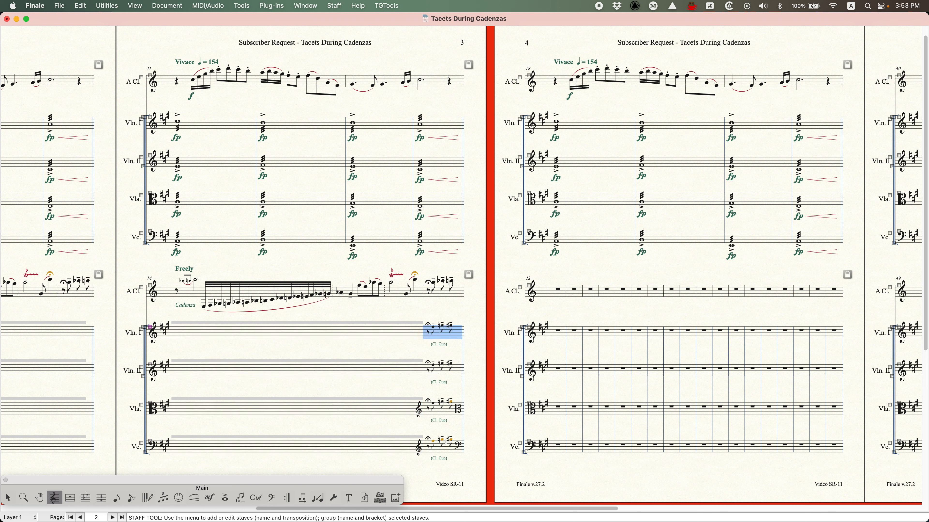
{"action": "left_click", "coordinate": [442, 447], "text": "shift"}
{"action": "right_click", "coordinate": [444, 339]}
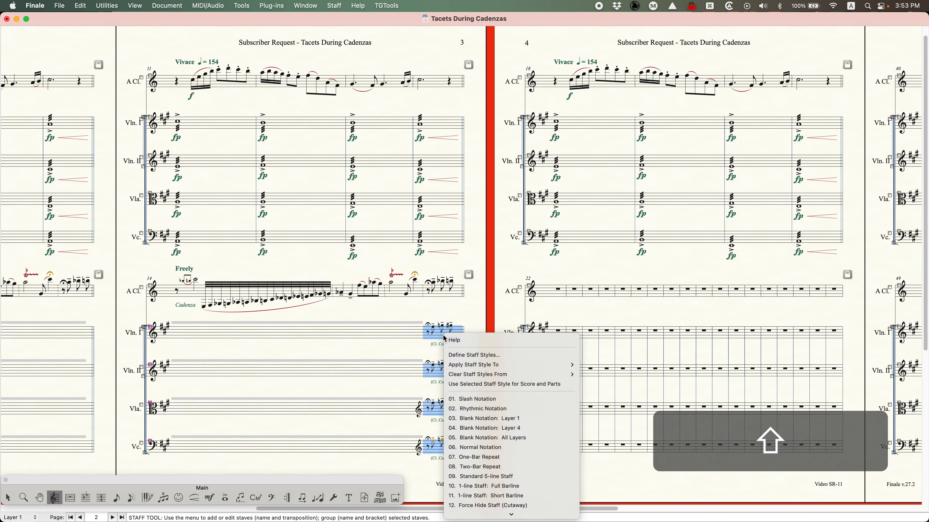
{"action": "left_click", "coordinate": [468, 357]}
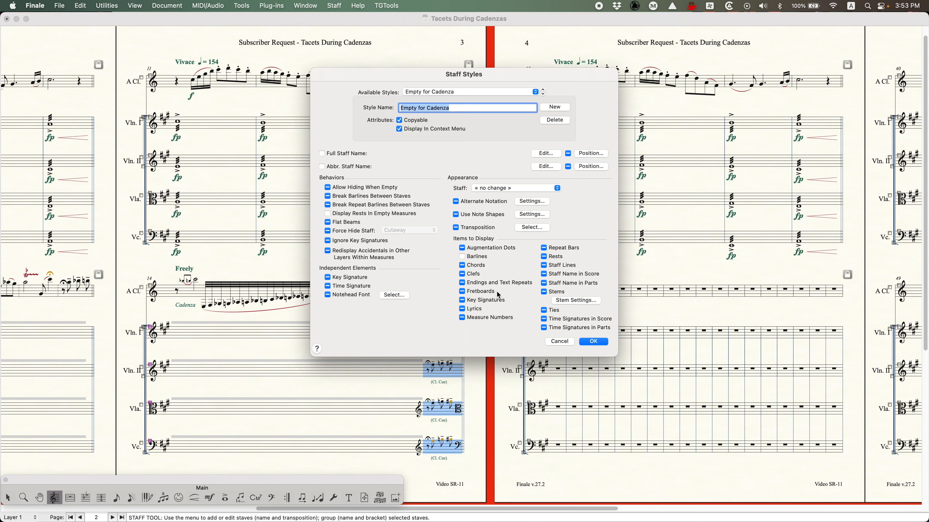
{"action": "left_click_drag", "start_coordinate": [453, 66], "coordinate": [361, 50]}
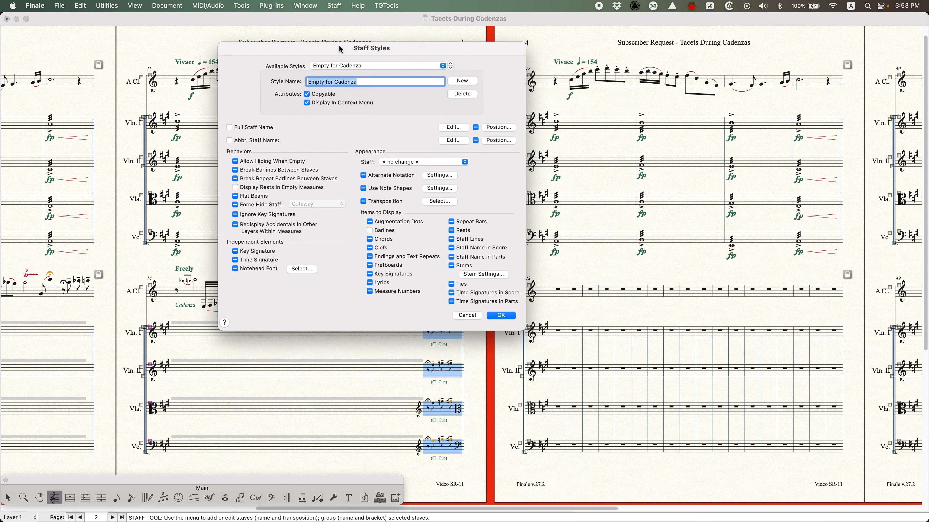
{"action": "left_click", "coordinate": [464, 81]}
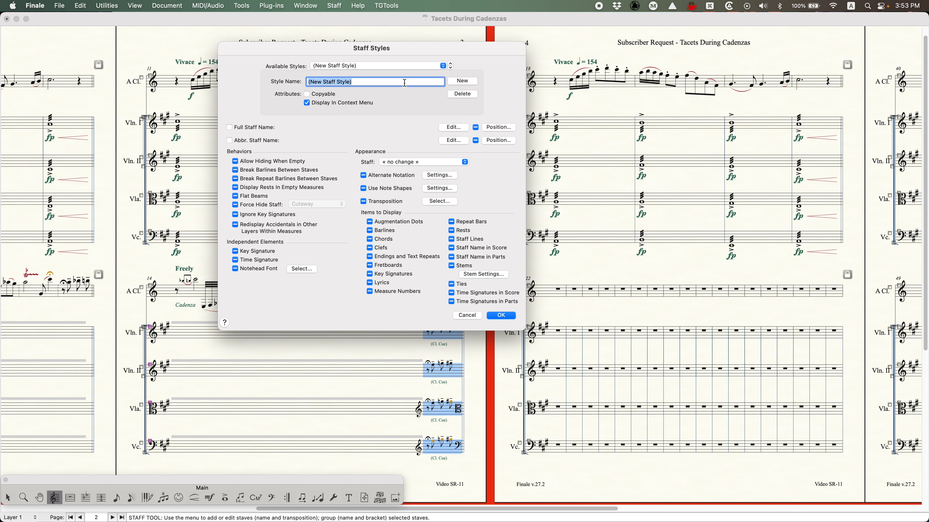
{"action": "type", "text": "Em"}
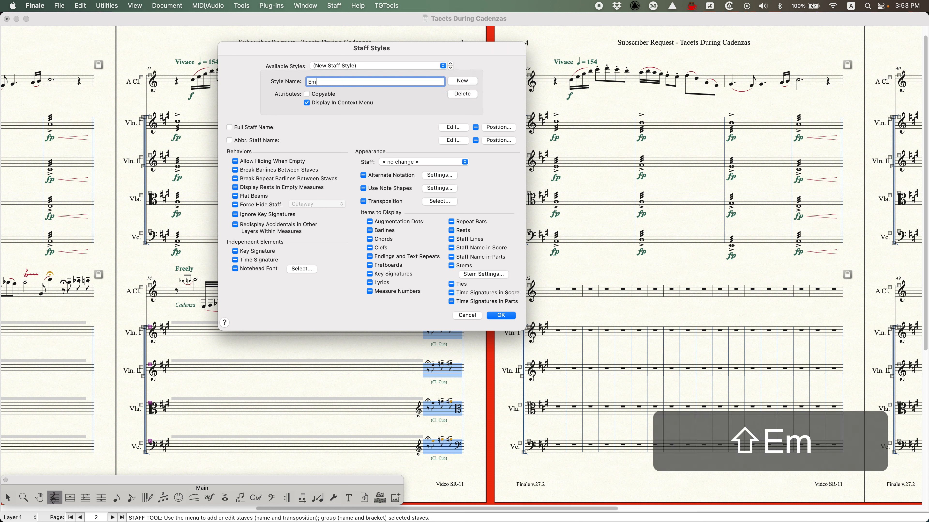
{"action": "type", "text": "pty for Cues"}
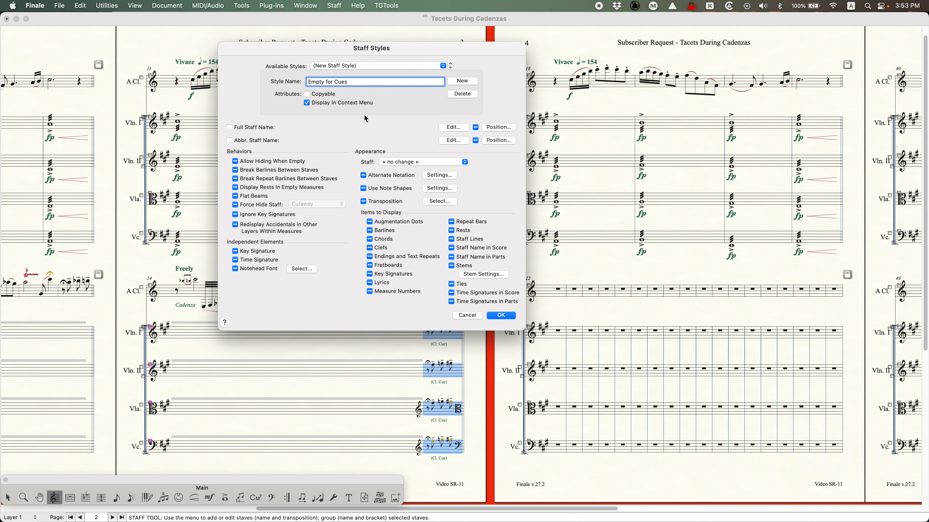
{"action": "left_click", "coordinate": [306, 94]}
- Set Empty for Cues to omit rests in empty measures and use Blank Notation as alternate notation for Layer 1
{"action": "left_click", "coordinate": [236, 188]}
{"action": "left_click", "coordinate": [399, 164]}
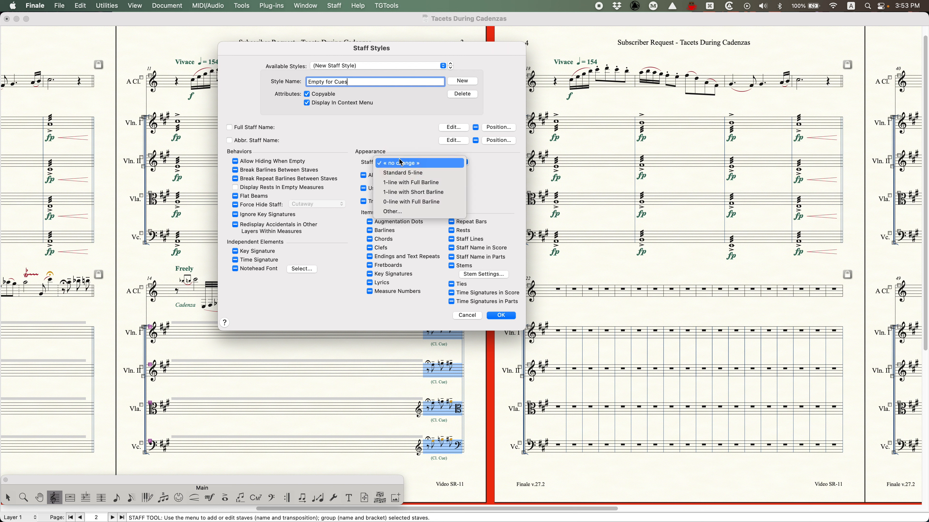
{"action": "left_click", "coordinate": [400, 152]}
{"action": "left_click", "coordinate": [451, 178]}
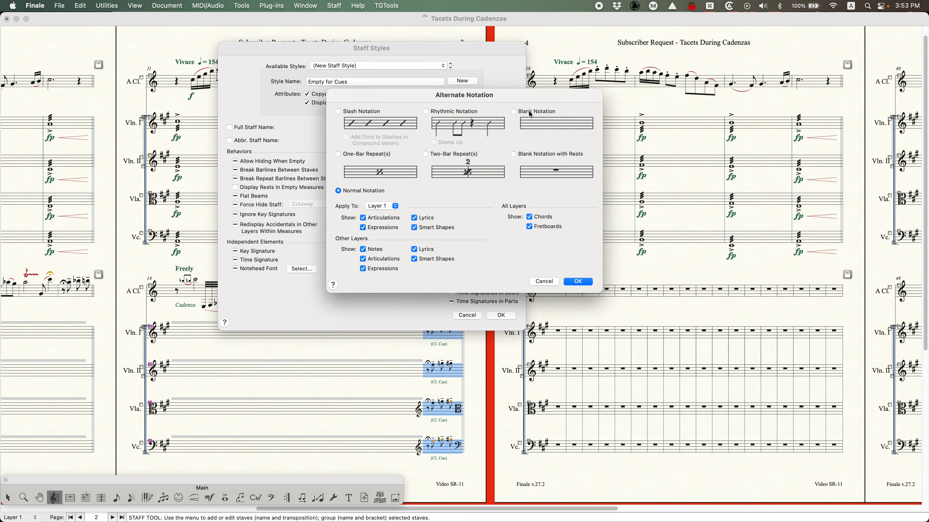
{"action": "left_click", "coordinate": [531, 113]}
{"action": "left_click", "coordinate": [571, 283]}
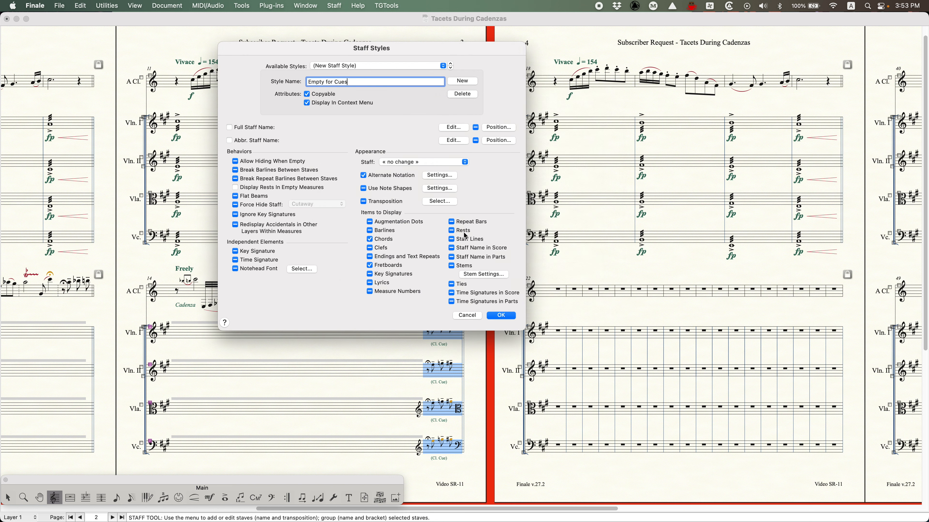
- Hide clefs in the new style and apply Empty for Cues to the selected string cue measures
{"action": "left_click", "coordinate": [375, 248]}
{"action": "left_click", "coordinate": [502, 316]}
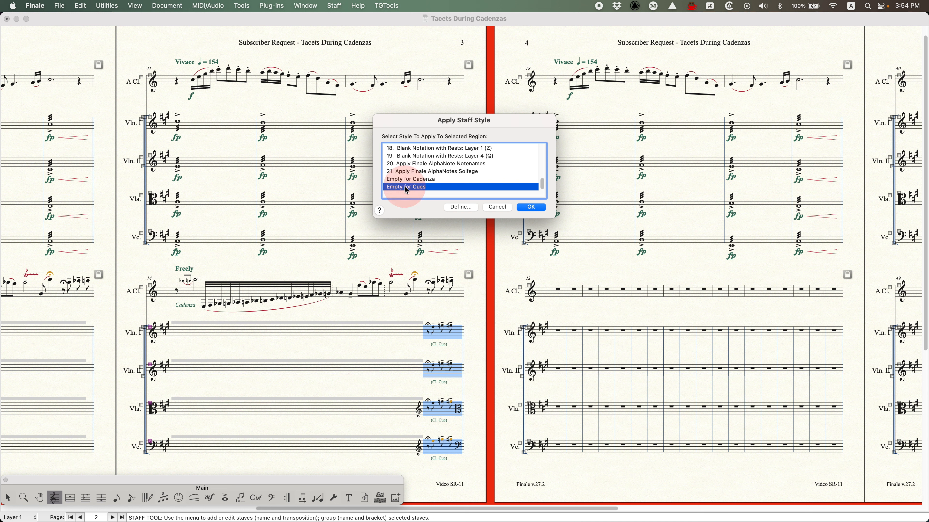
{"action": "left_click", "coordinate": [531, 207]}
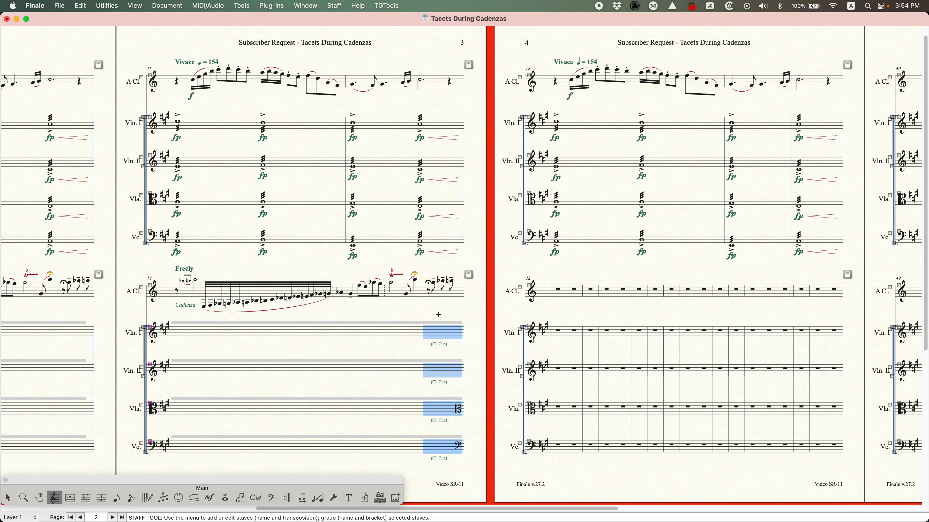
- Edit Empty for Cues to hide Layer 1 articulations, expressions and lyrics, and the notes, articulations and expressions of other layers
{"action": "double_click", "coordinate": [441, 325]}
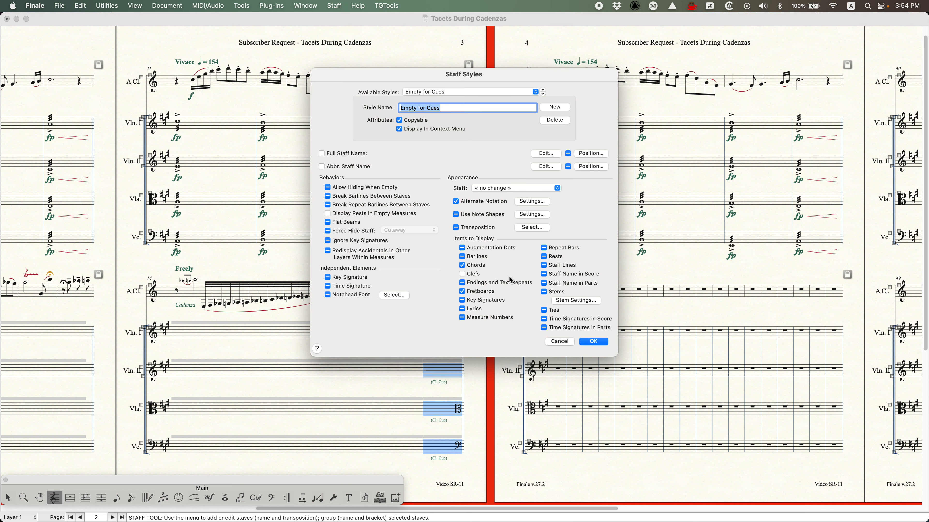
{"action": "left_click", "coordinate": [532, 203]}
{"action": "left_click", "coordinate": [363, 228]}
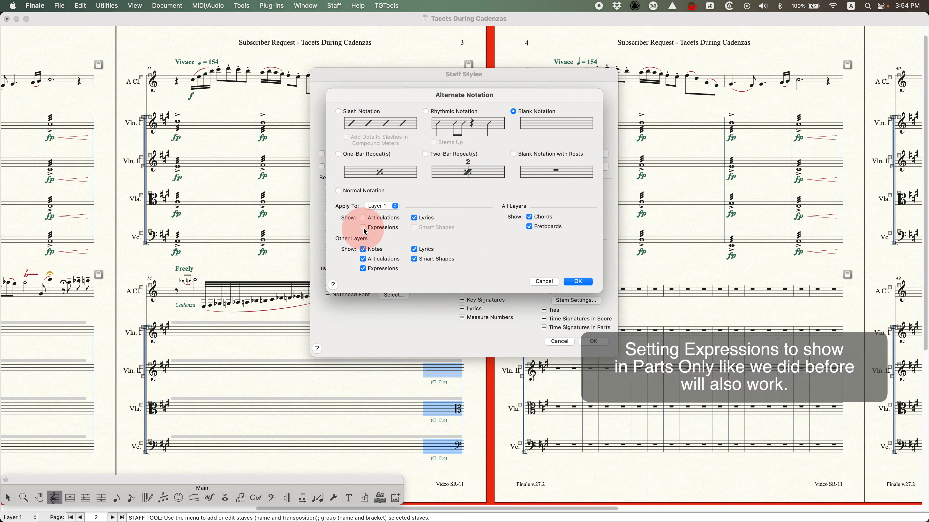
{"action": "left_click", "coordinate": [414, 218]}
{"action": "left_click", "coordinate": [363, 269]}
{"action": "left_click", "coordinate": [363, 259]}
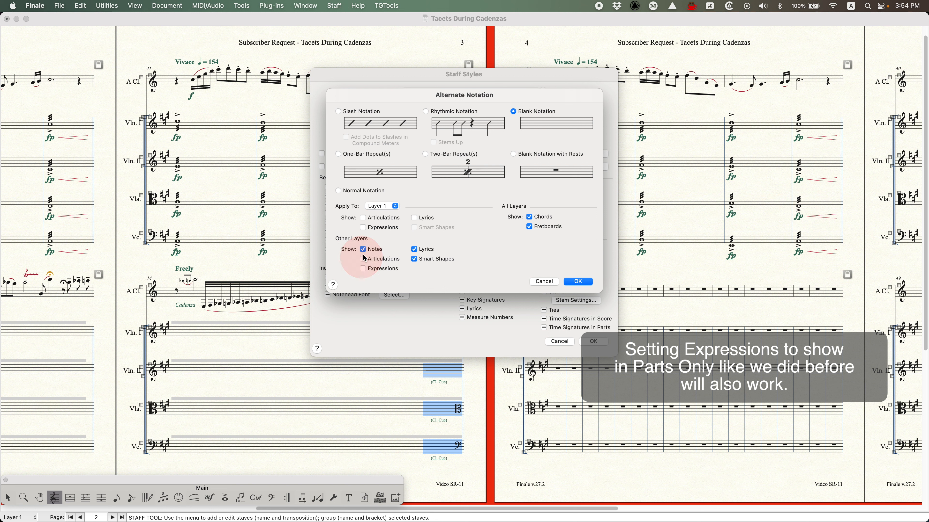
{"action": "left_click", "coordinate": [364, 249]}
{"action": "left_click", "coordinate": [579, 282]}
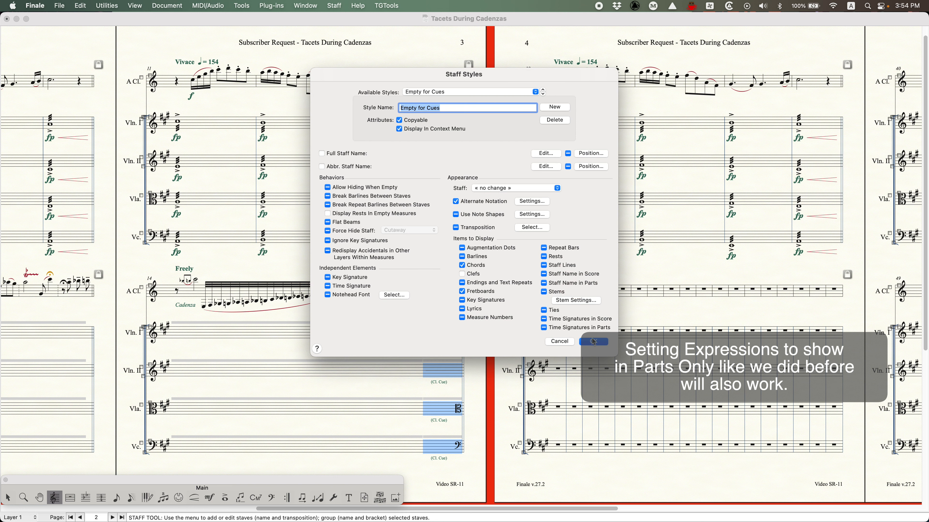
{"action": "left_click", "coordinate": [593, 341]}
- Hide cautionary clefs, key and time signatures at the final measure of the measure 14 cadenza system
{"action": "left_click", "coordinate": [71, 498]}
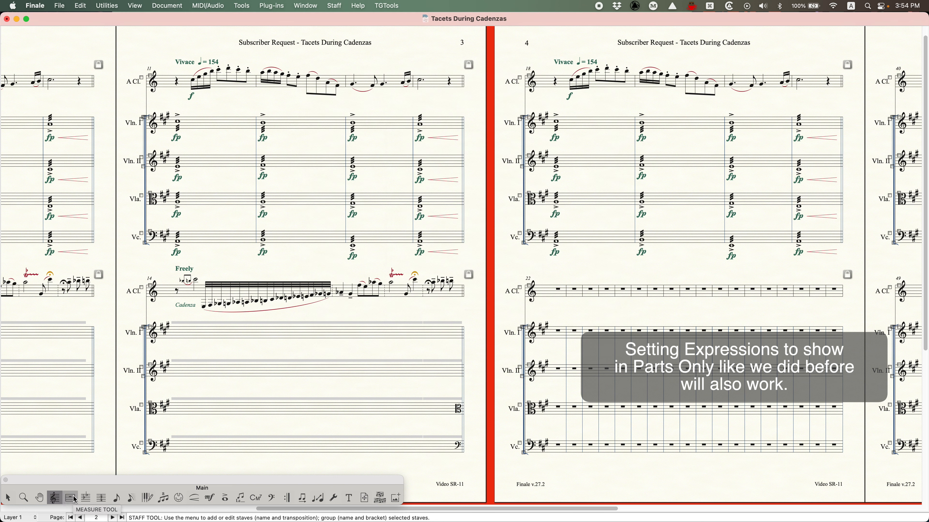
{"action": "double_click", "coordinate": [457, 289]}
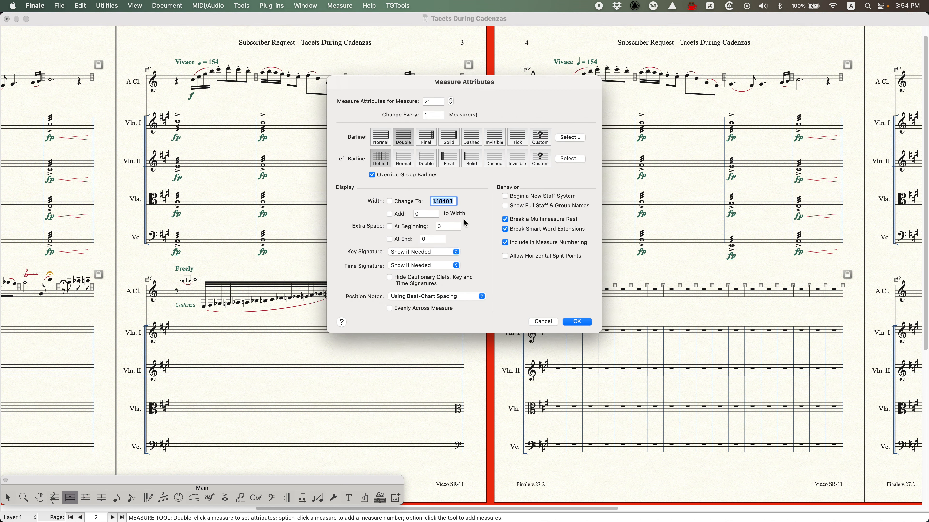
{"action": "left_click", "coordinate": [409, 281]}
{"action": "left_click", "coordinate": [577, 322]}
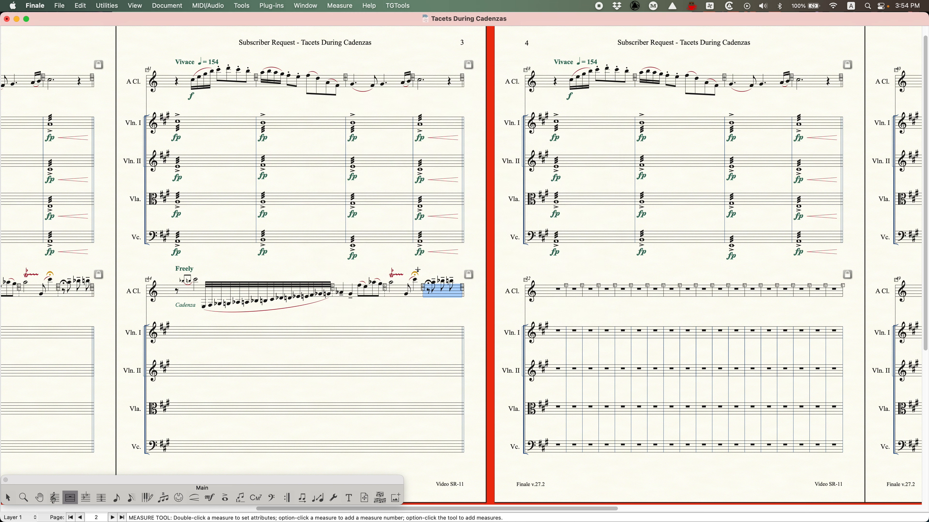
{"action": "left_click", "coordinate": [418, 269]}
{"action": "key", "text": "Escape"}
- Select all measures of the measure 14 cadenza system across the clarinet and string staves
{"action": "left_click", "coordinate": [446, 447]}
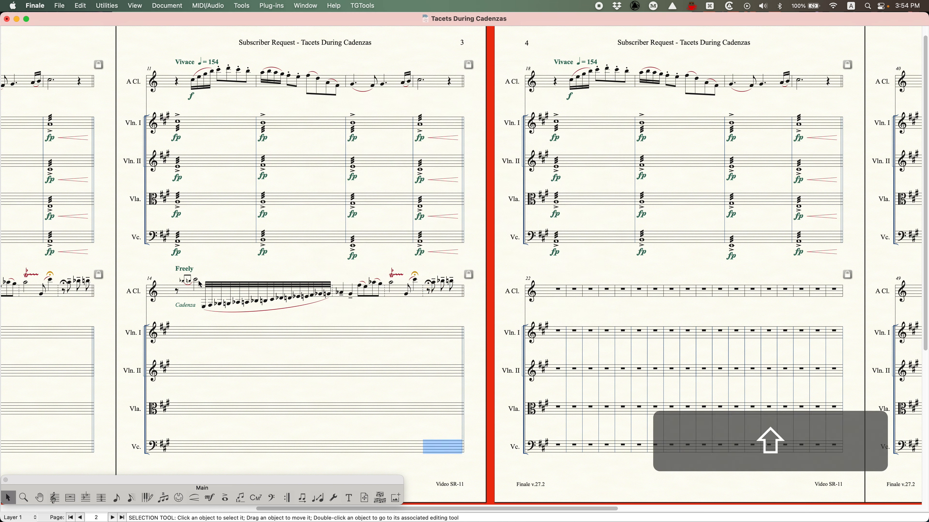
{"action": "left_click", "coordinate": [181, 293], "text": "shift"}
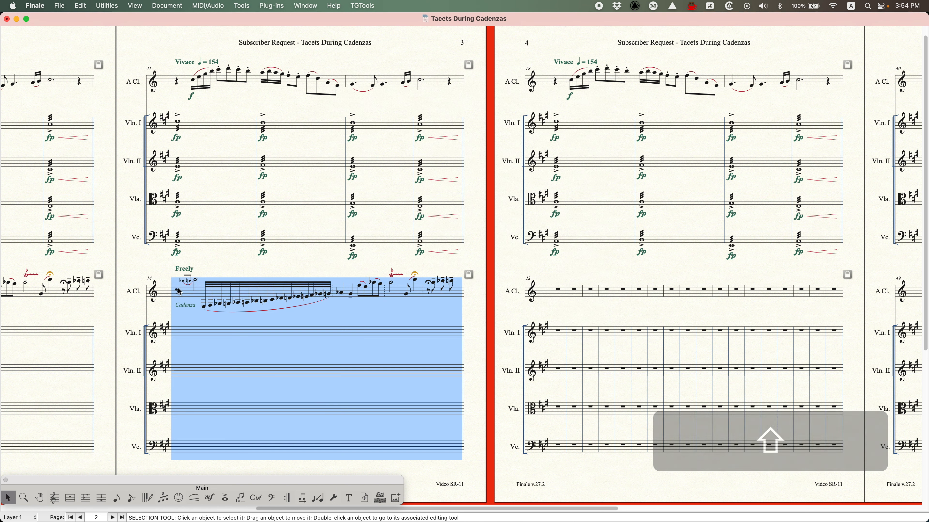